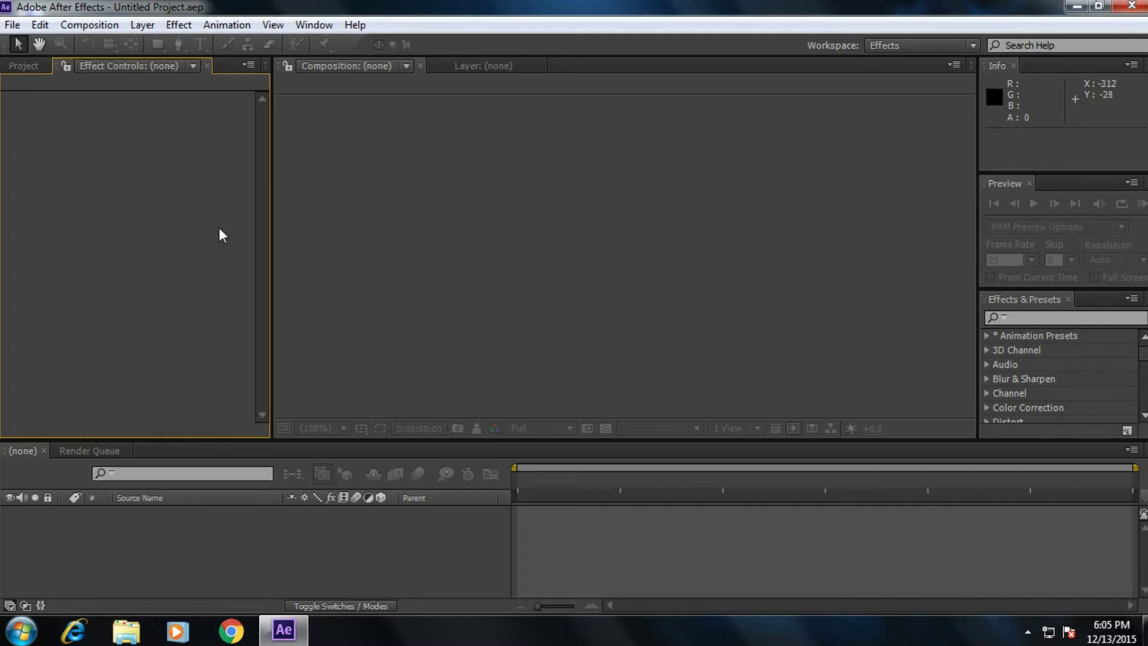
# Step: Bring the Project panel forward in place of Effect Controls and focus the empty Timeline
pyautogui.click(25, 65)
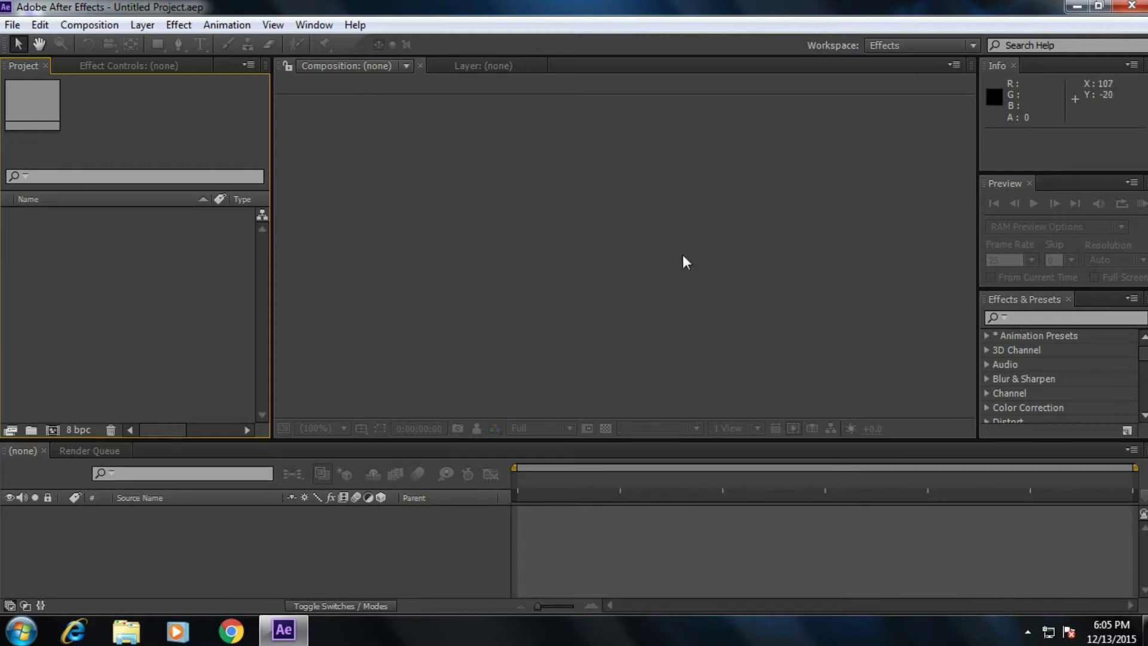
pyautogui.click(317, 560)
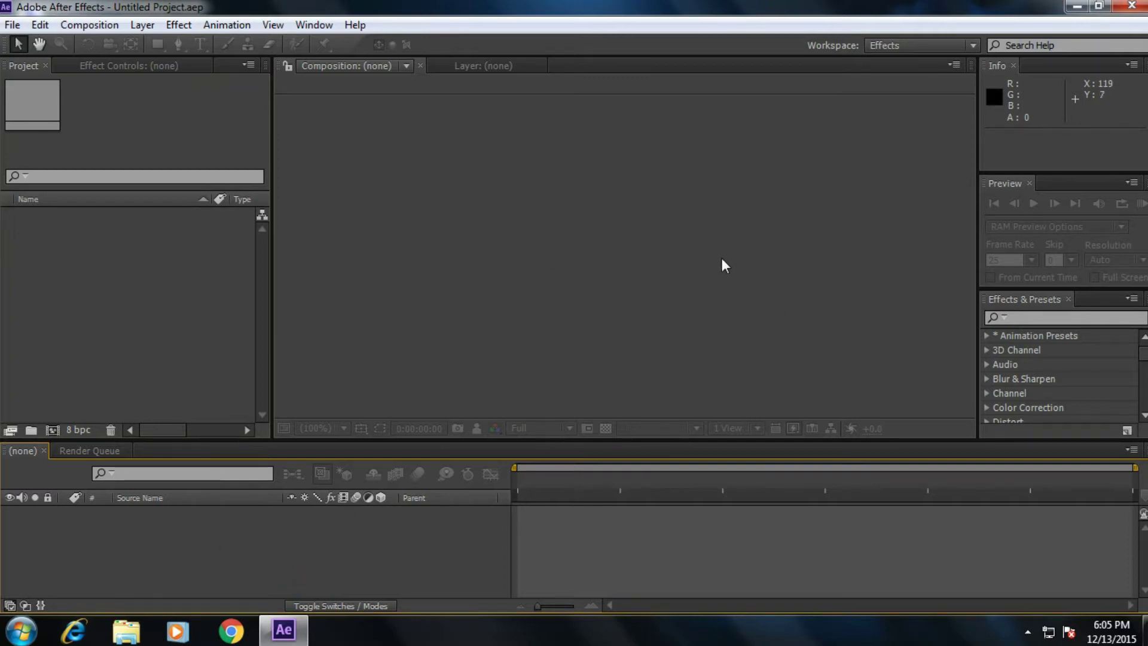
# Step: Import VID_20151206_090559.mp4 and create a new composition from the clip
pyautogui.click(15, 26)
pyautogui.click(221, 220)
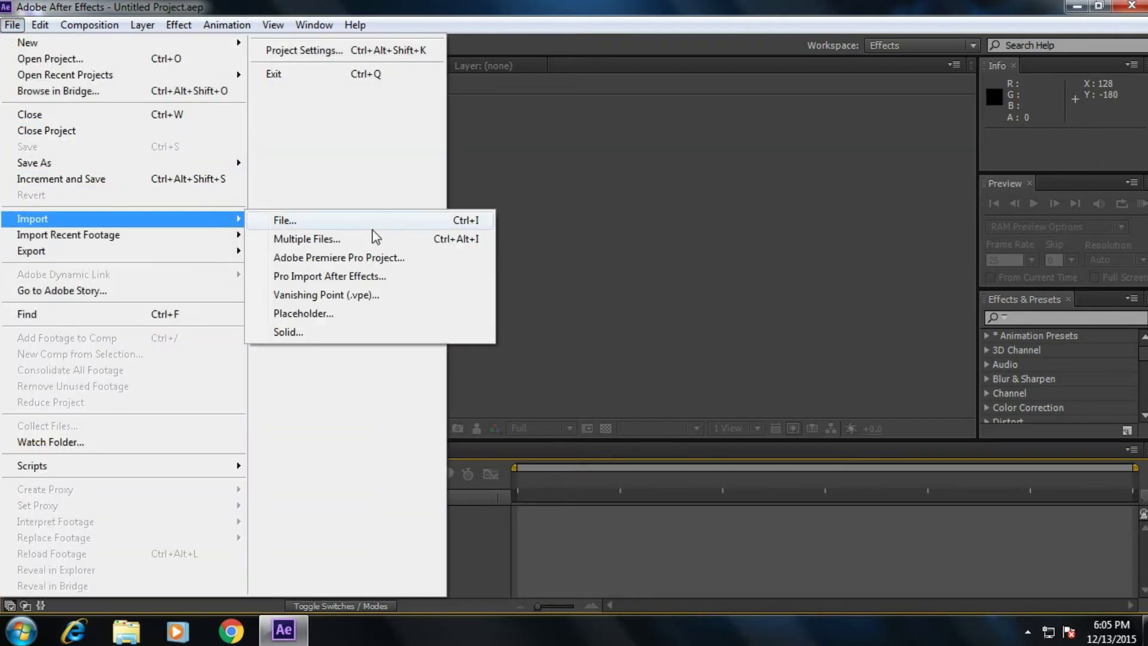
pyautogui.click(288, 221)
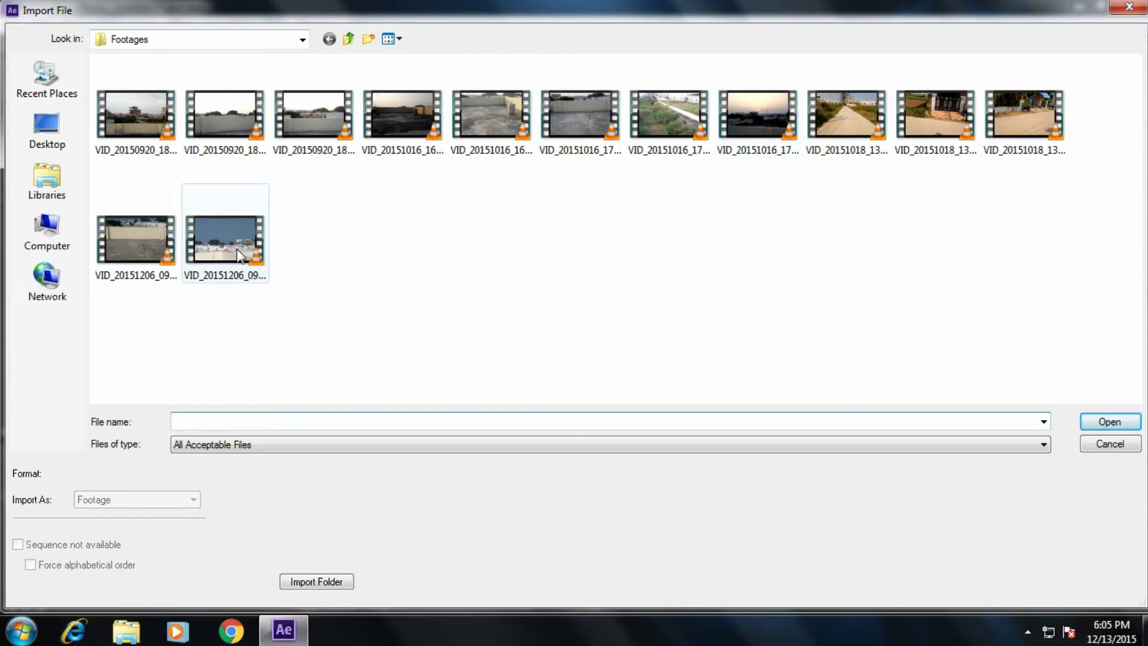
pyautogui.doubleClick(154, 239)
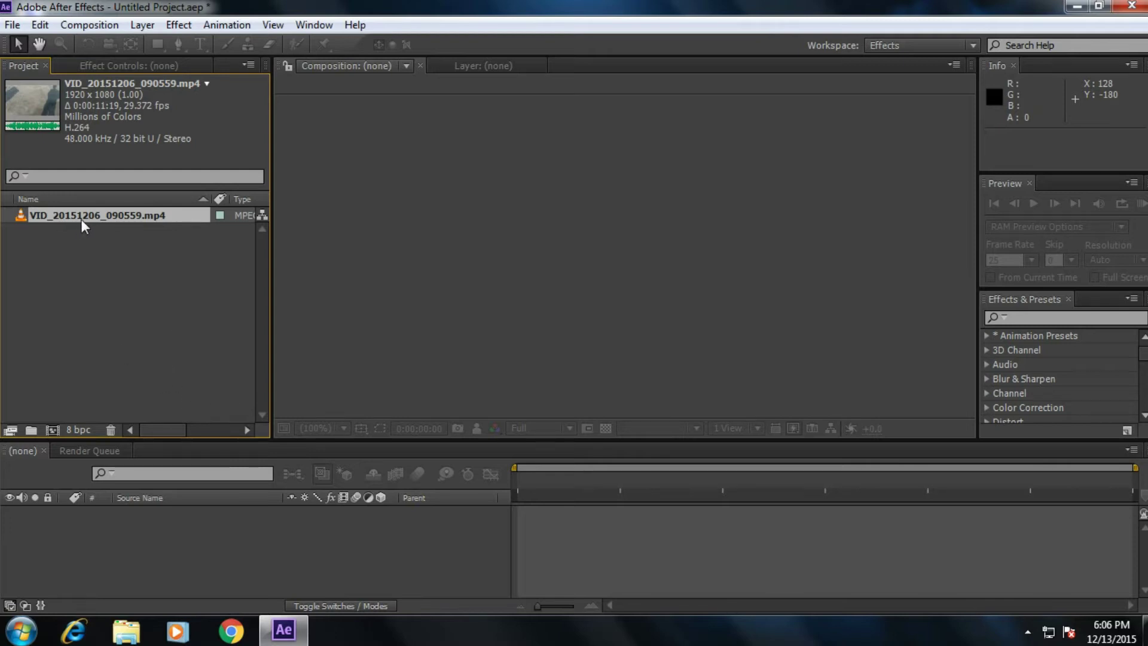
pyautogui.moveTo(86, 216); pyautogui.dragTo(55, 430)
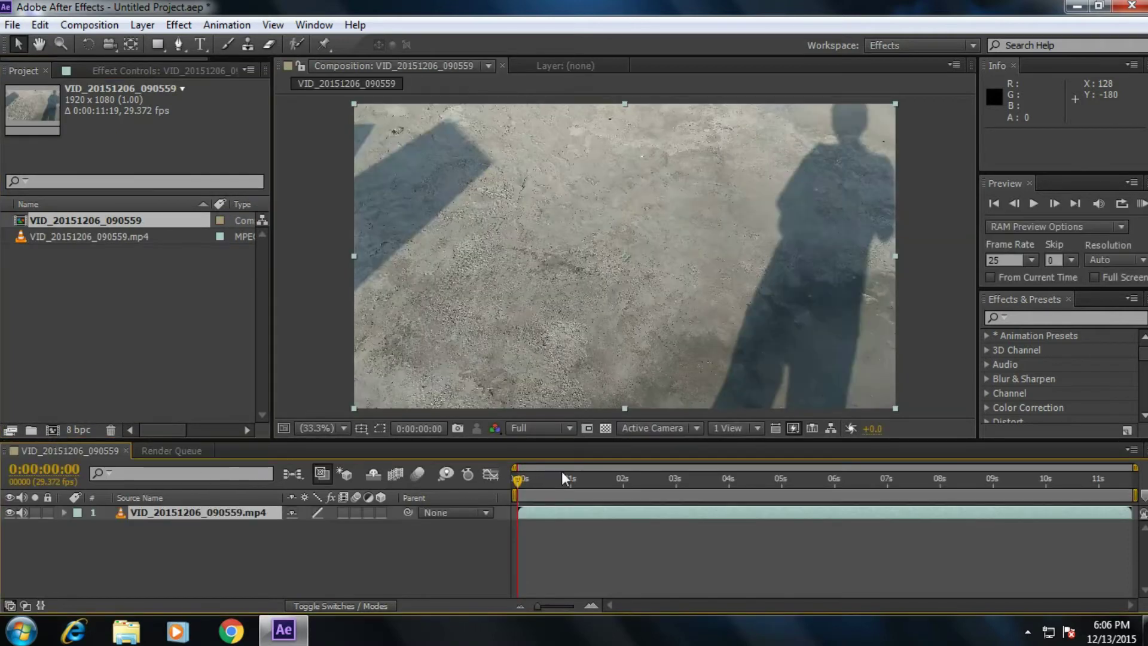
# Step: Set preview resolution to Quarter and scrub to about six seconds, then back to the first frame
pyautogui.click(529, 429)
pyautogui.click(539, 528)
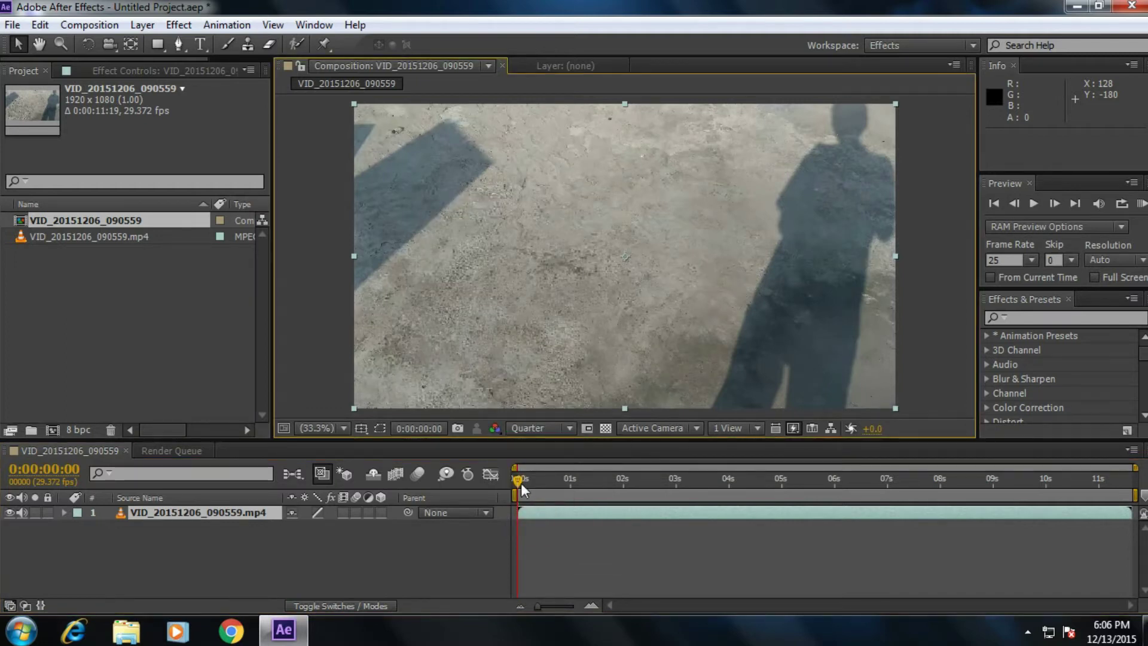
pyautogui.moveTo(532, 483); pyautogui.dragTo(784, 482)
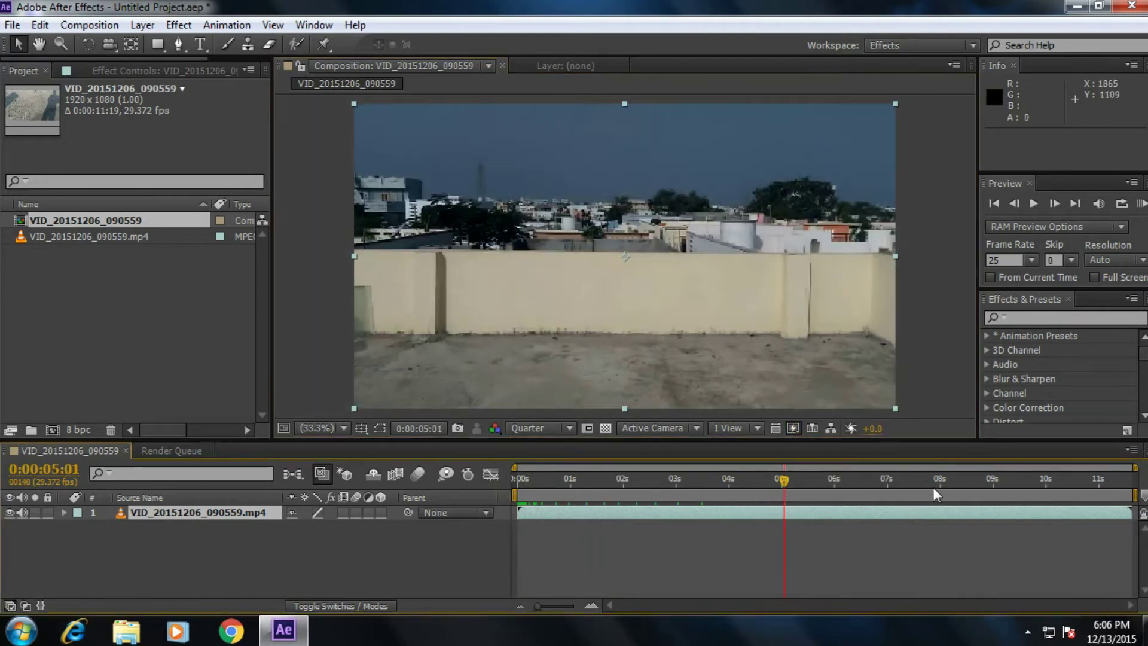
pyautogui.moveTo(784, 481); pyautogui.dragTo(1080, 479)
pyautogui.click(512, 483)
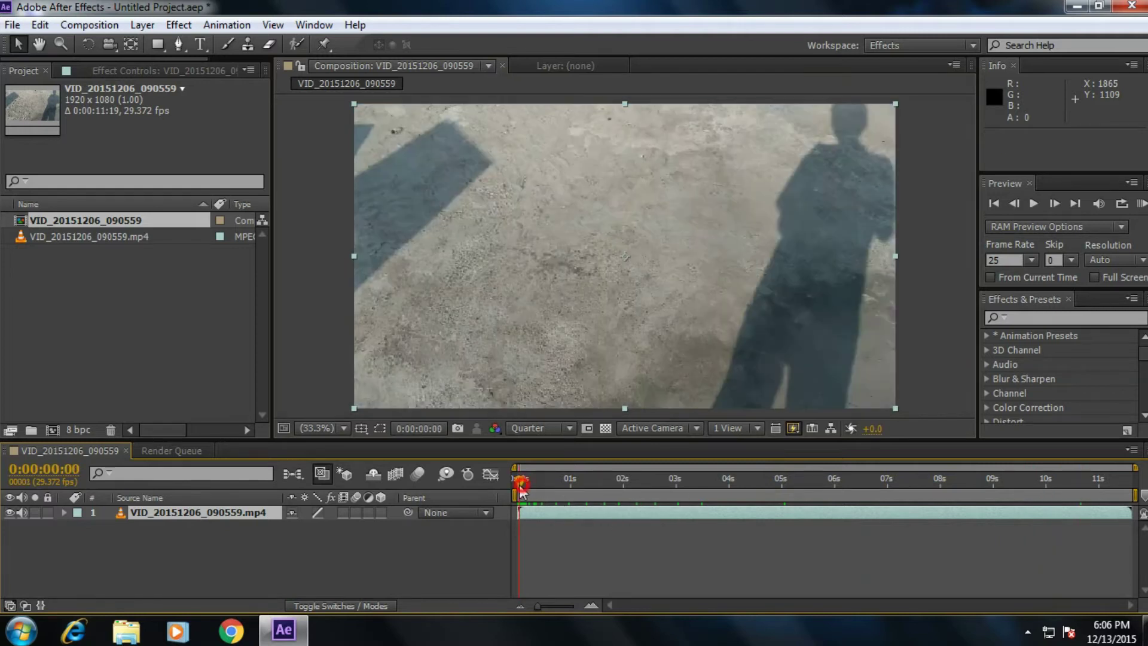
pyautogui.moveTo(512, 483)
pyautogui.mouseDown()
pyautogui.moveTo(558, 482)
pyautogui.moveTo(507, 479)
pyautogui.mouseUp()
pyautogui.click(10, 513)
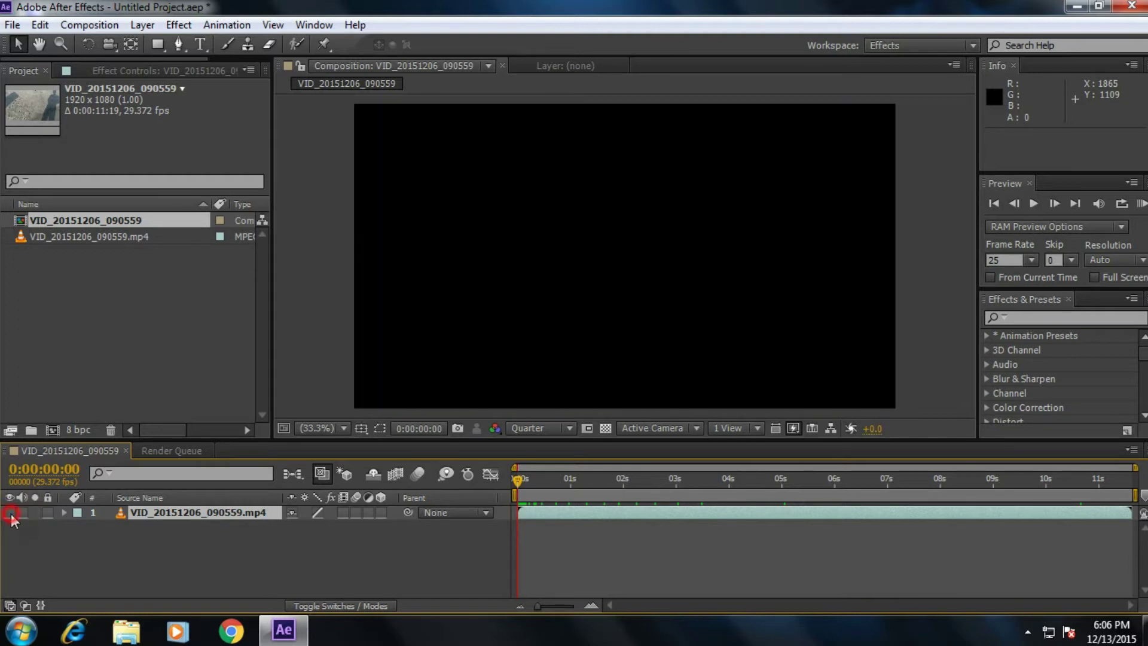
pyautogui.click(10, 513)
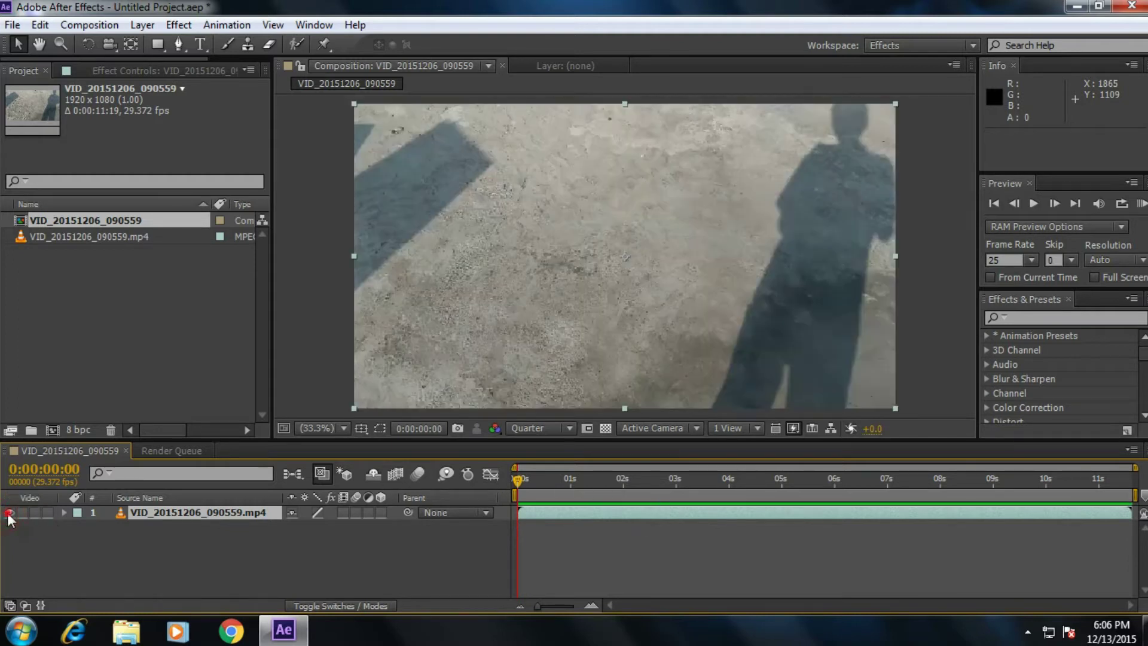
pyautogui.click(10, 513)
pyautogui.moveTo(528, 485)
pyautogui.mouseDown()
pyautogui.moveTo(1041, 482)
pyautogui.moveTo(513, 491)
pyautogui.mouseUp()
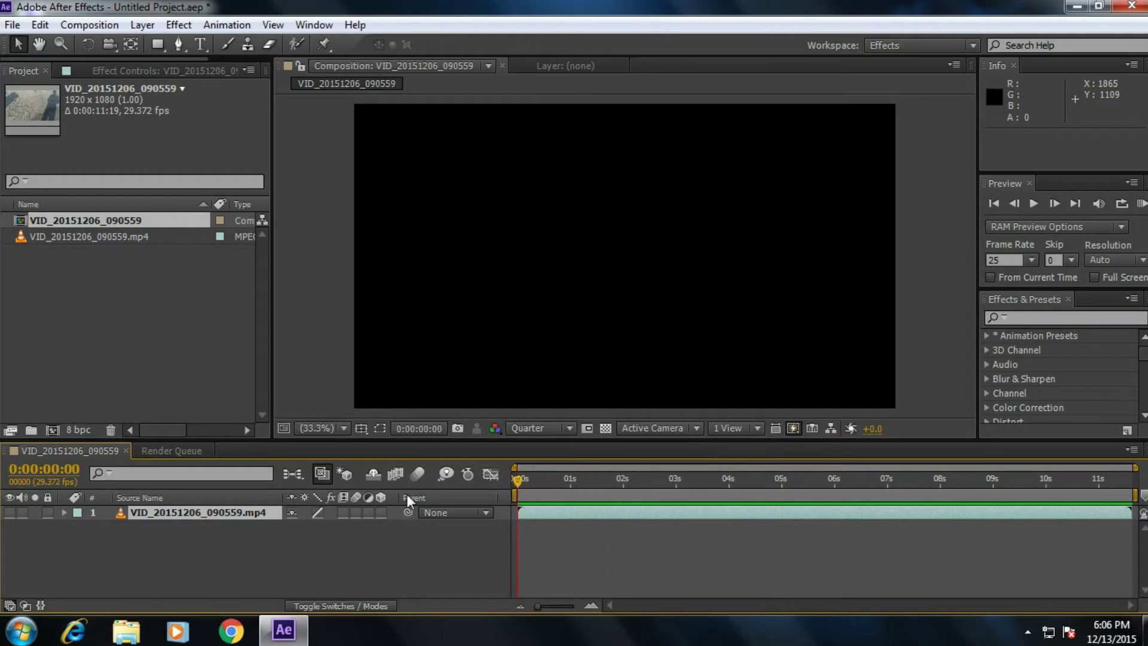
pyautogui.click(9, 513)
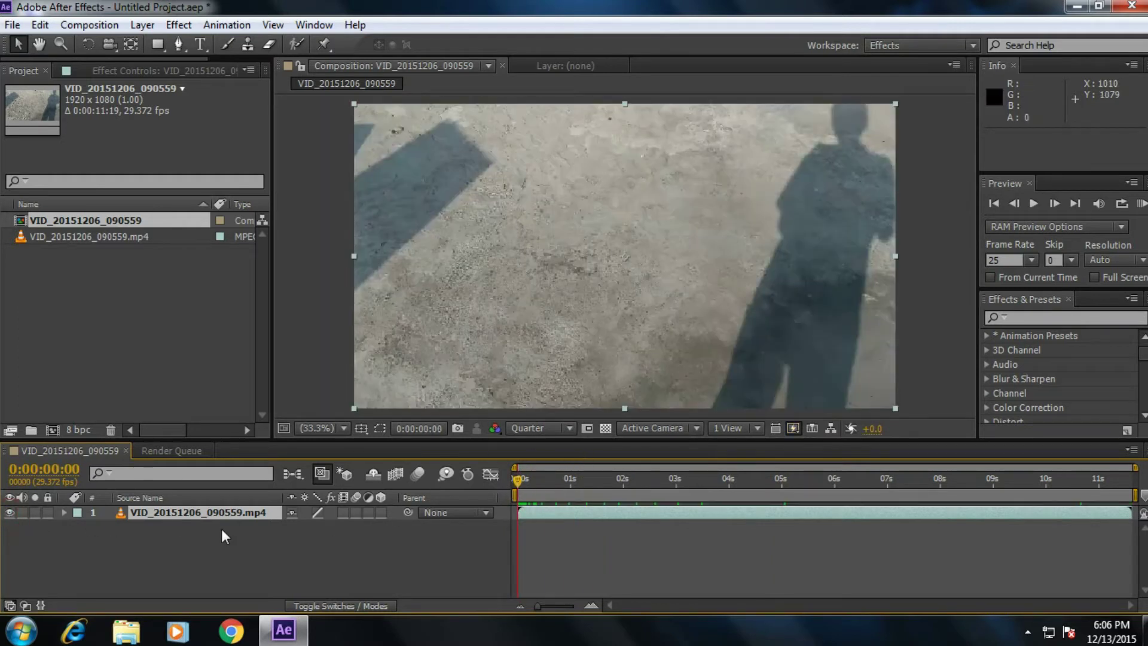
pyautogui.moveTo(541, 484); pyautogui.dragTo(508, 479)
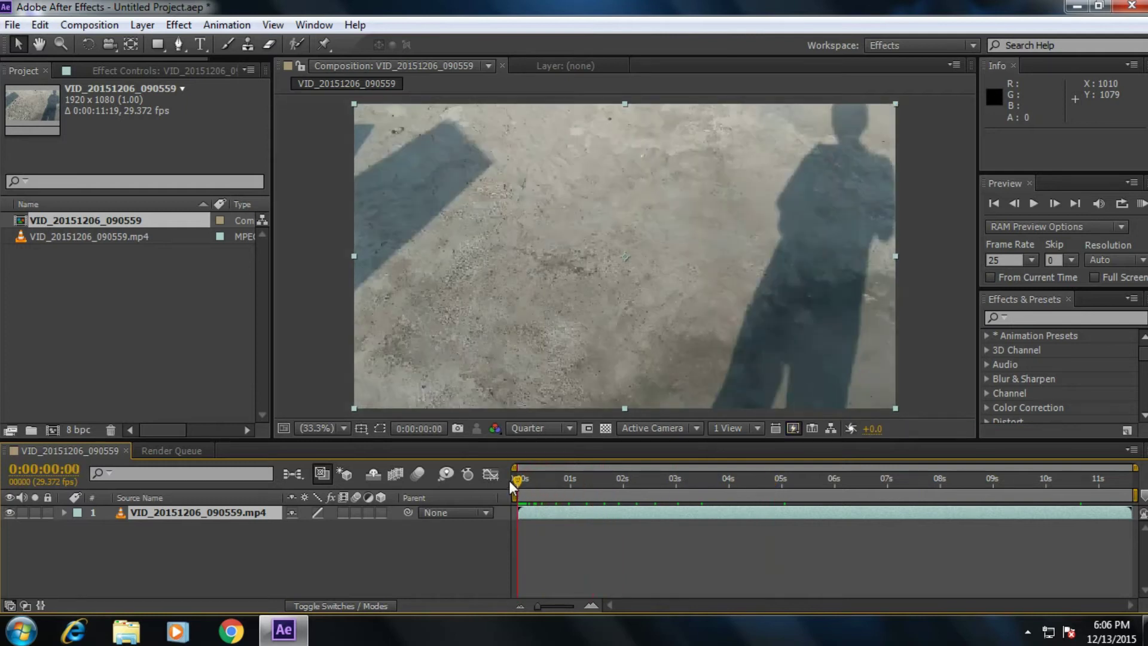
# Step: Expose the layer's Transform properties, drag Position down and right, then undo to the original position
pyautogui.click(63, 512)
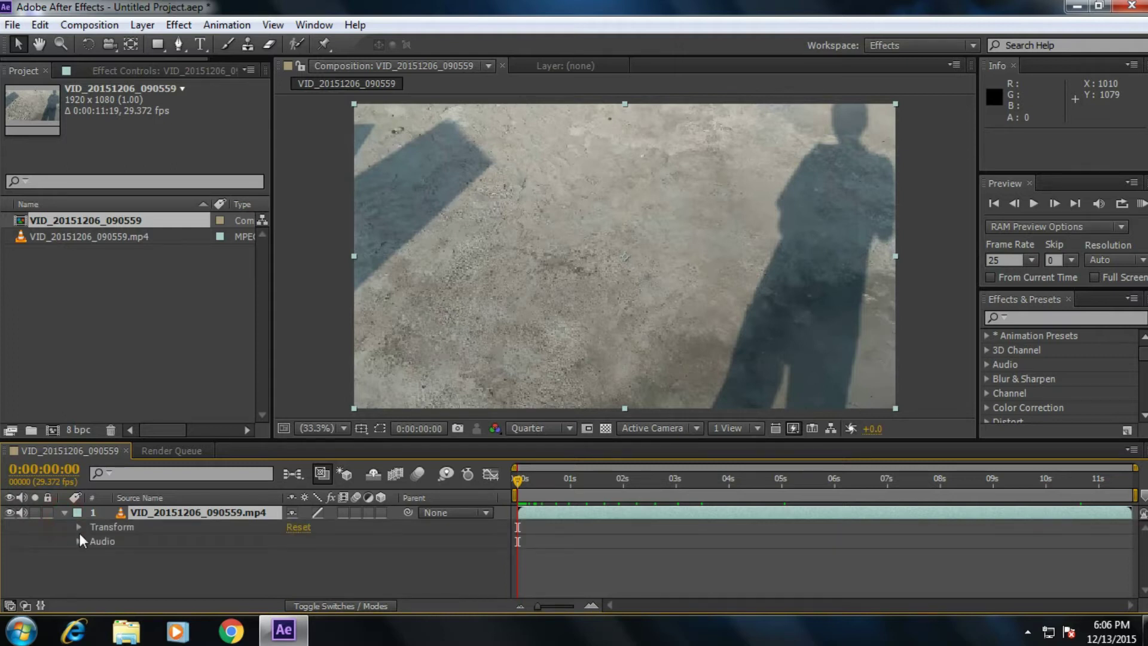
pyautogui.click(78, 528)
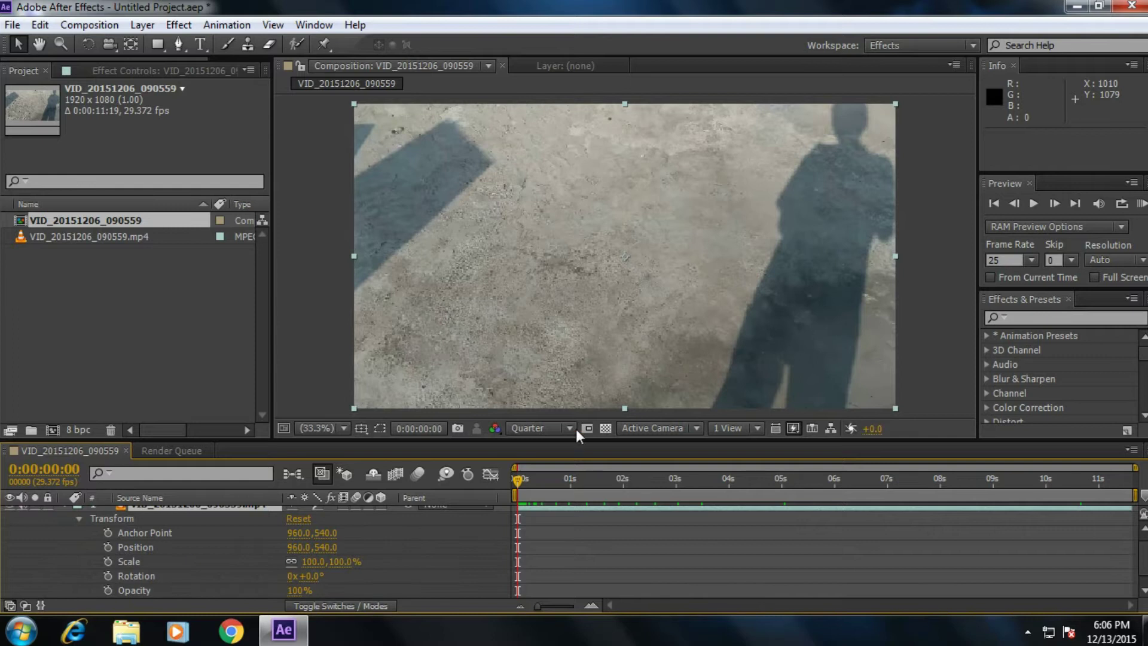
pyautogui.scroll(-2, 680, 282)
pyautogui.scroll(2, 655, 253)
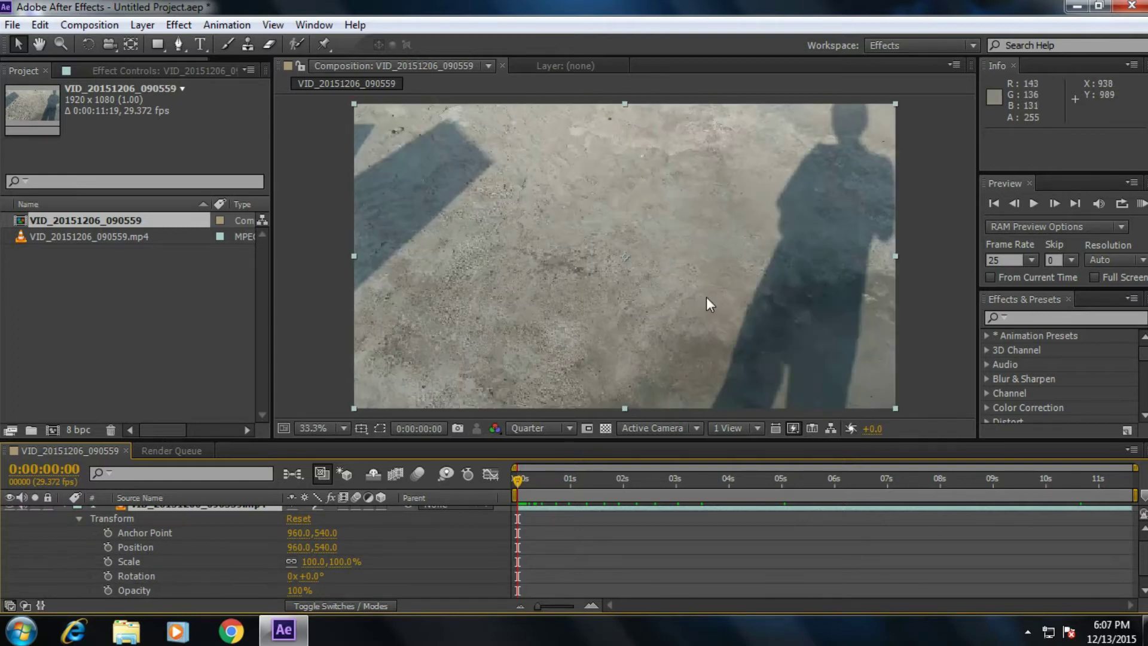
pyautogui.click(325, 547)
pyautogui.moveTo(324, 547); pyautogui.dragTo(350, 547)
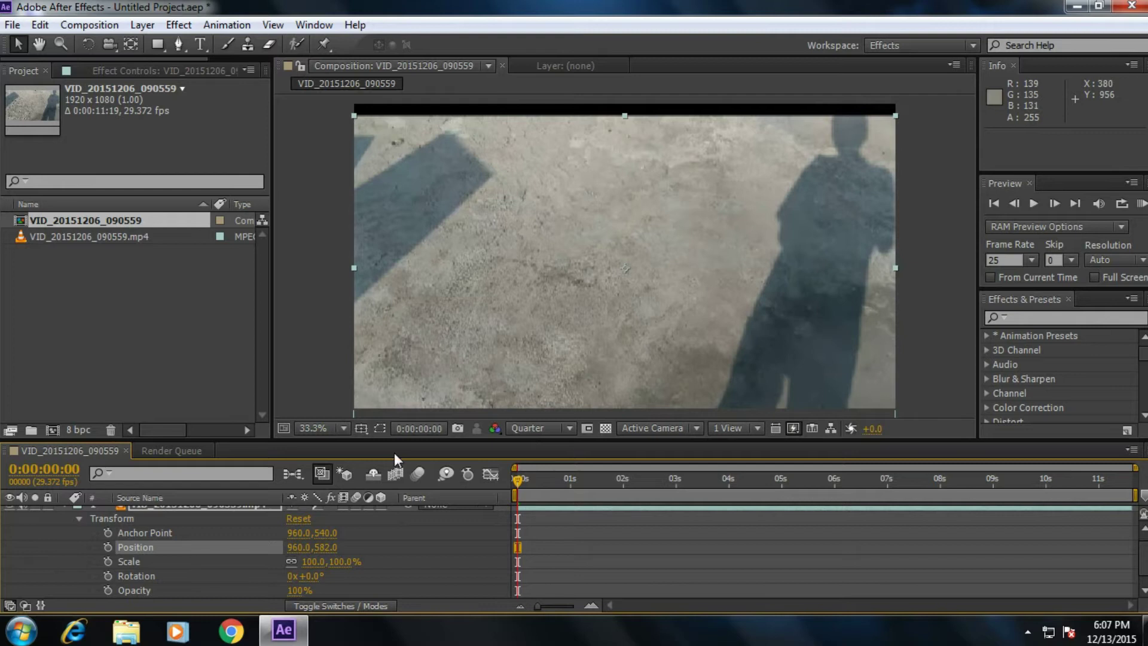
pyautogui.click(330, 546)
pyautogui.moveTo(329, 547); pyautogui.dragTo(397, 541)
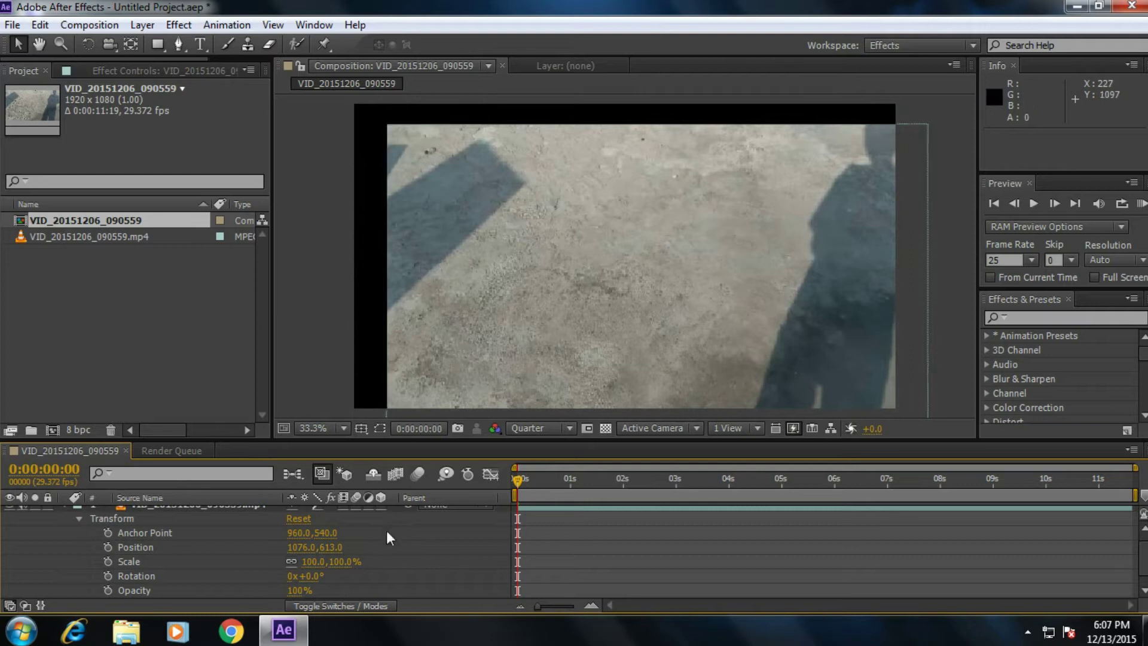
pyautogui.moveTo(332, 547); pyautogui.dragTo(374, 557)
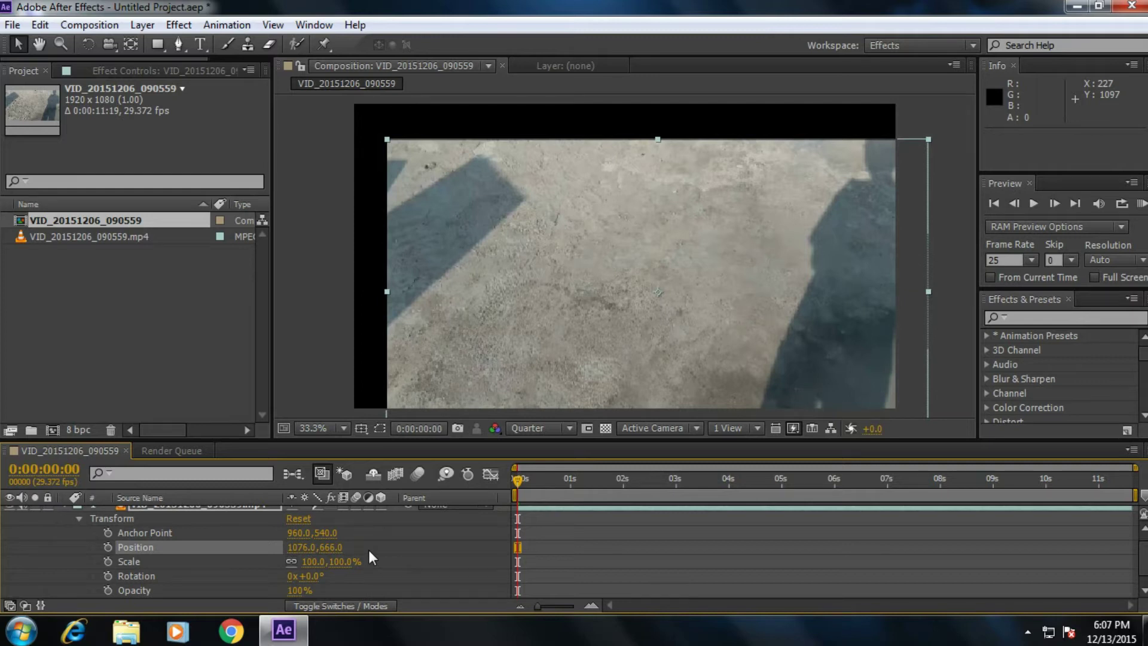
pyautogui.hotkey('ctrl', 'z')
pyautogui.hotkey('ctrl', 'z')
pyautogui.hotkey('ctrl', 'z')
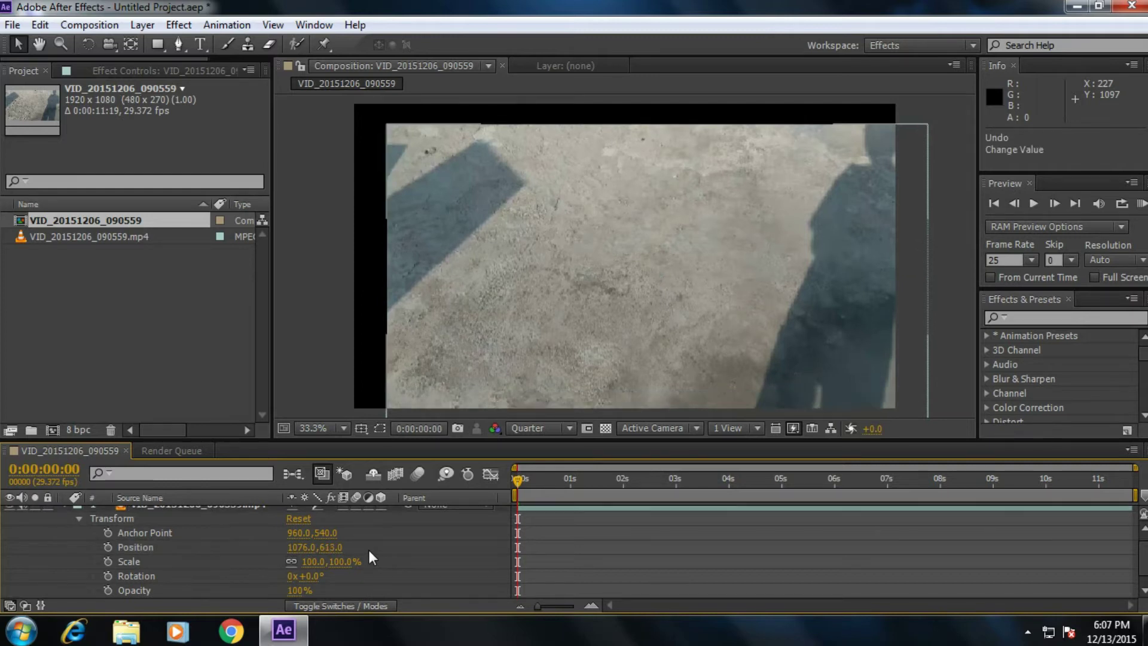
pyautogui.hotkey('ctrl', 'z')
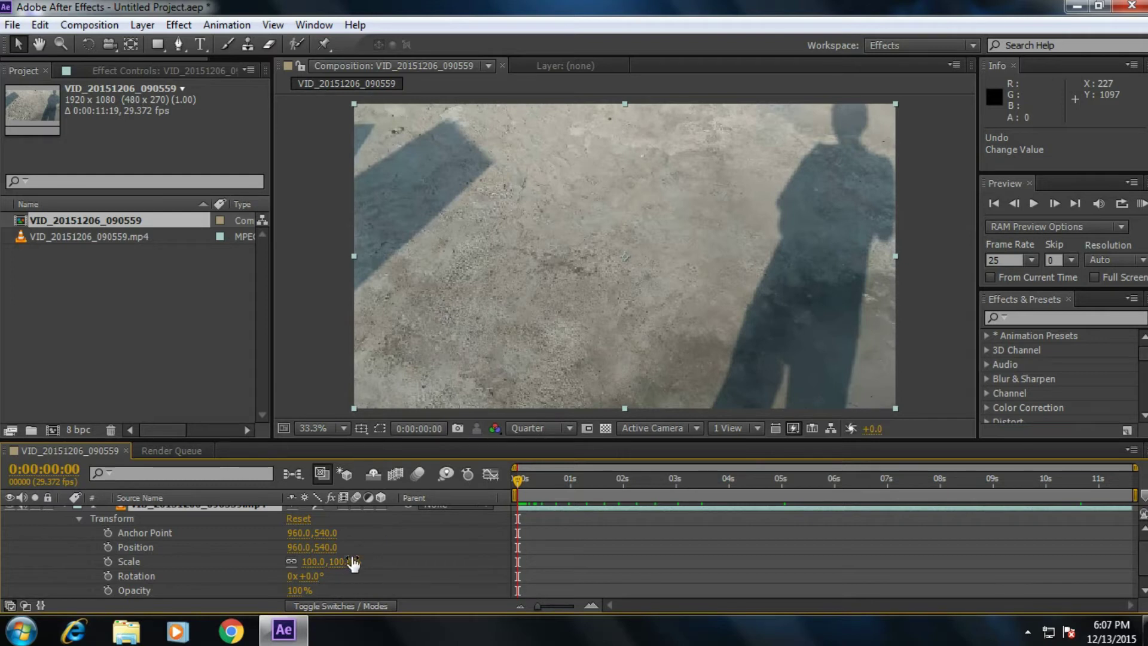
# Step: Shrink Scale to 69% and back, then try Rotation at 4°, 29° and -9°
pyautogui.moveTo(346, 565); pyautogui.dragTo(596, 348)
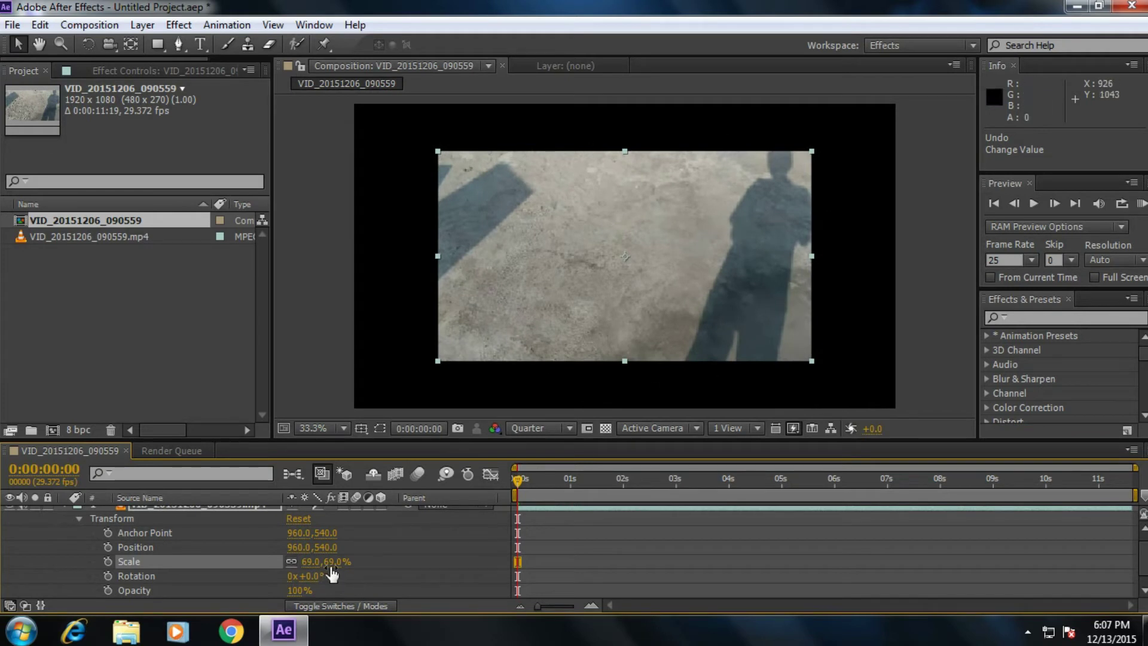
pyautogui.moveTo(331, 565); pyautogui.dragTo(356, 561)
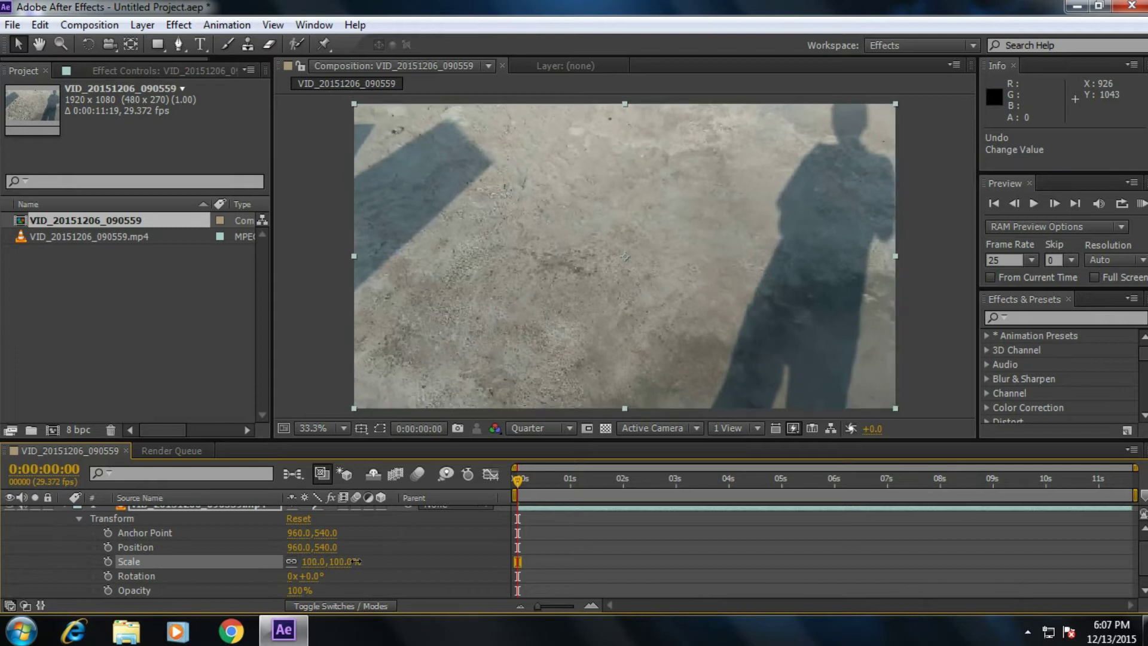
pyautogui.click(310, 577)
pyautogui.write('4')
pyautogui.press('Return')
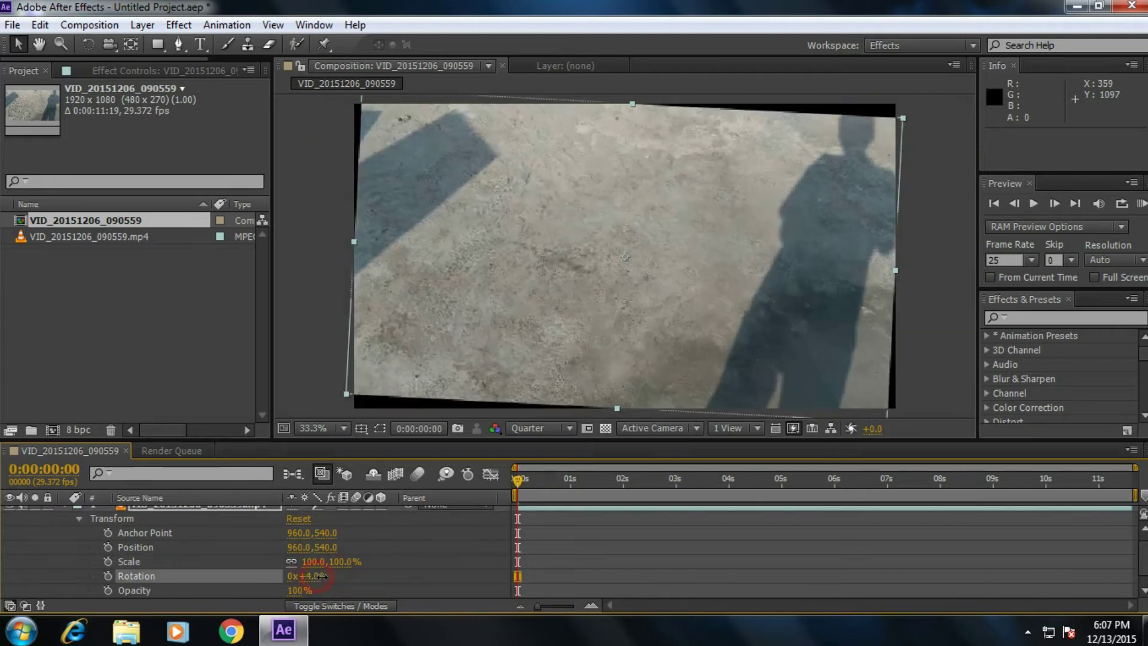
pyautogui.moveTo(320, 576); pyautogui.dragTo(335, 578)
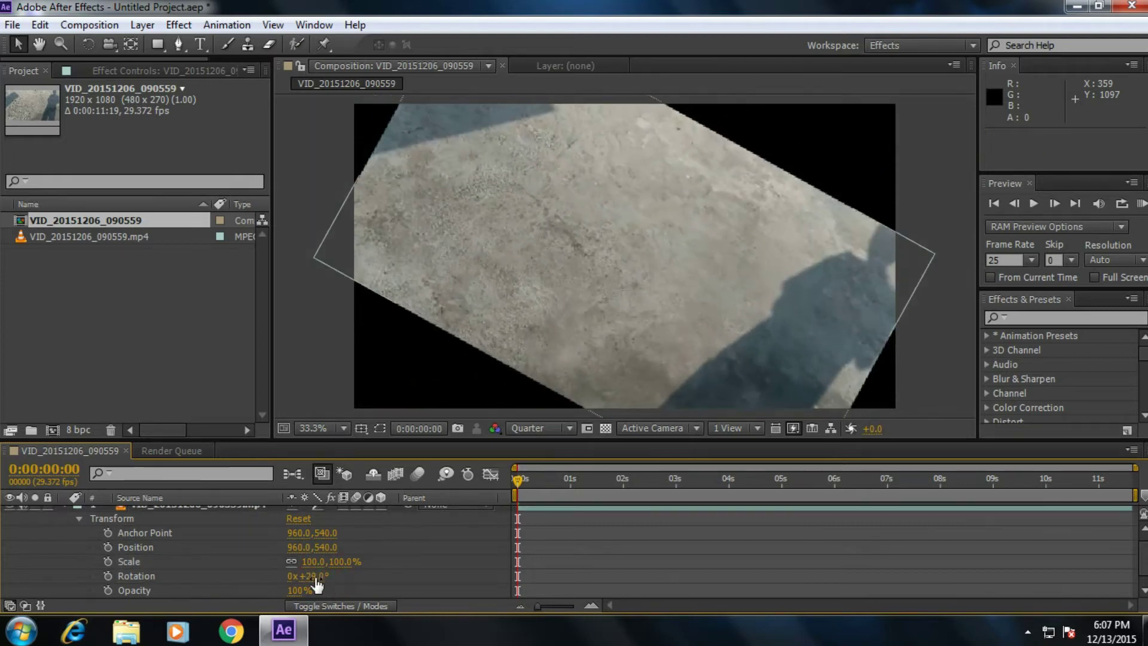
pyautogui.click(312, 575)
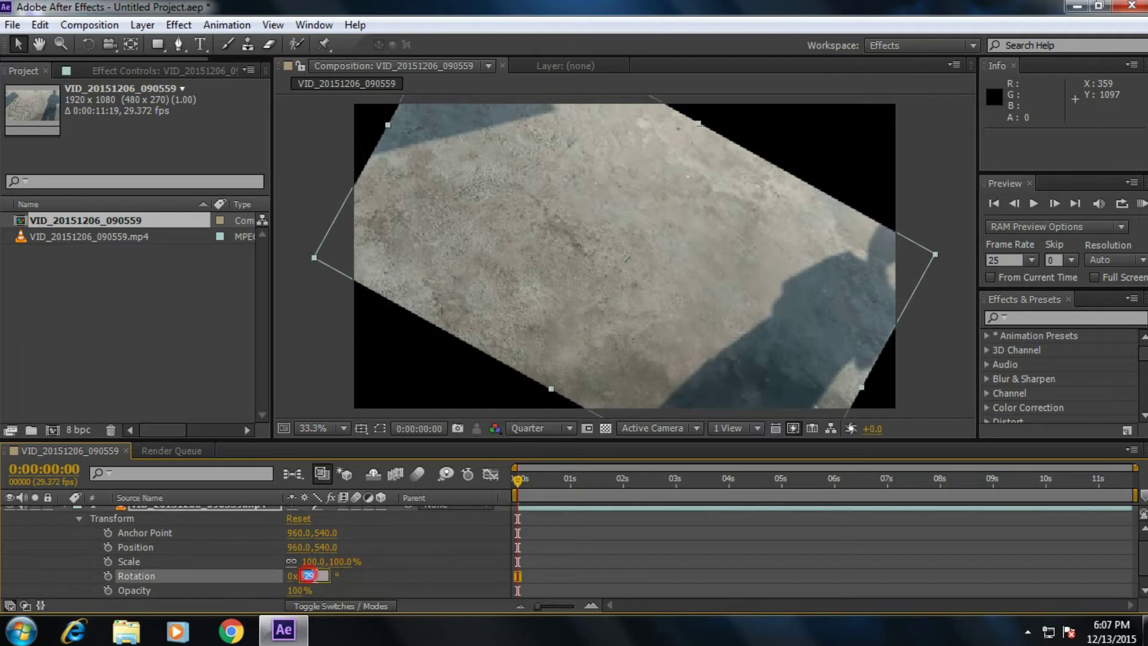
pyautogui.write('-9')
pyautogui.press('Return')
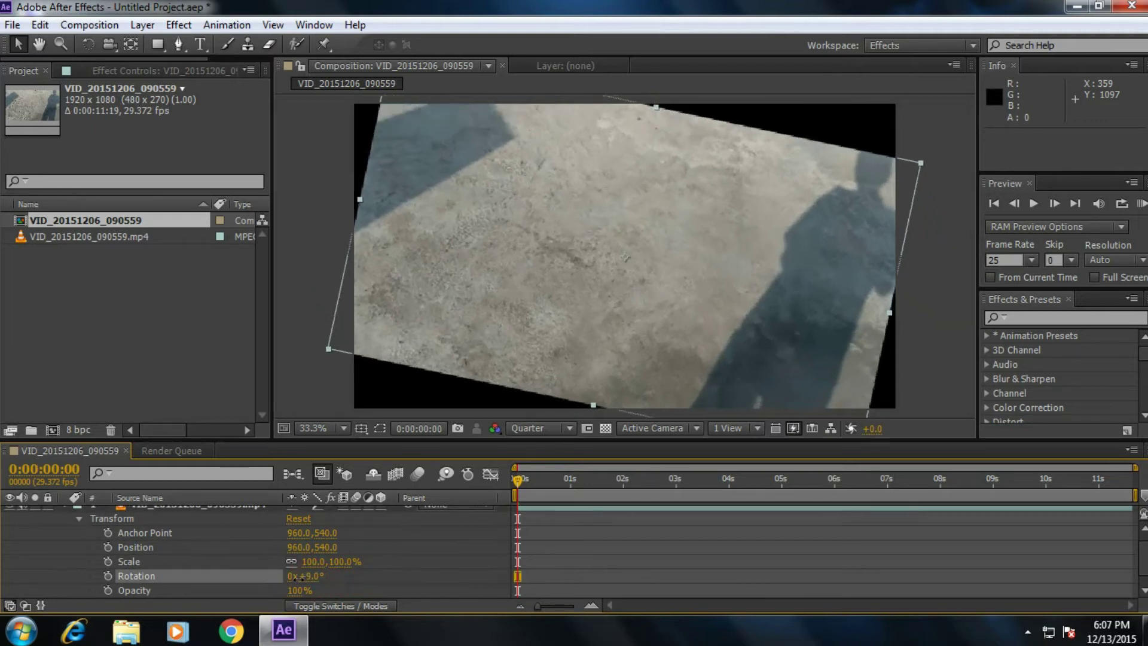
pyautogui.moveTo(288, 579)
pyautogui.mouseDown()
pyautogui.moveTo(266, 583)
pyautogui.moveTo(291, 578)
pyautogui.mouseUp()
# Step: Level Rotation back to 0, drop Opacity to 0%, then type 100 to restore full opacity
pyautogui.click(398, 583)
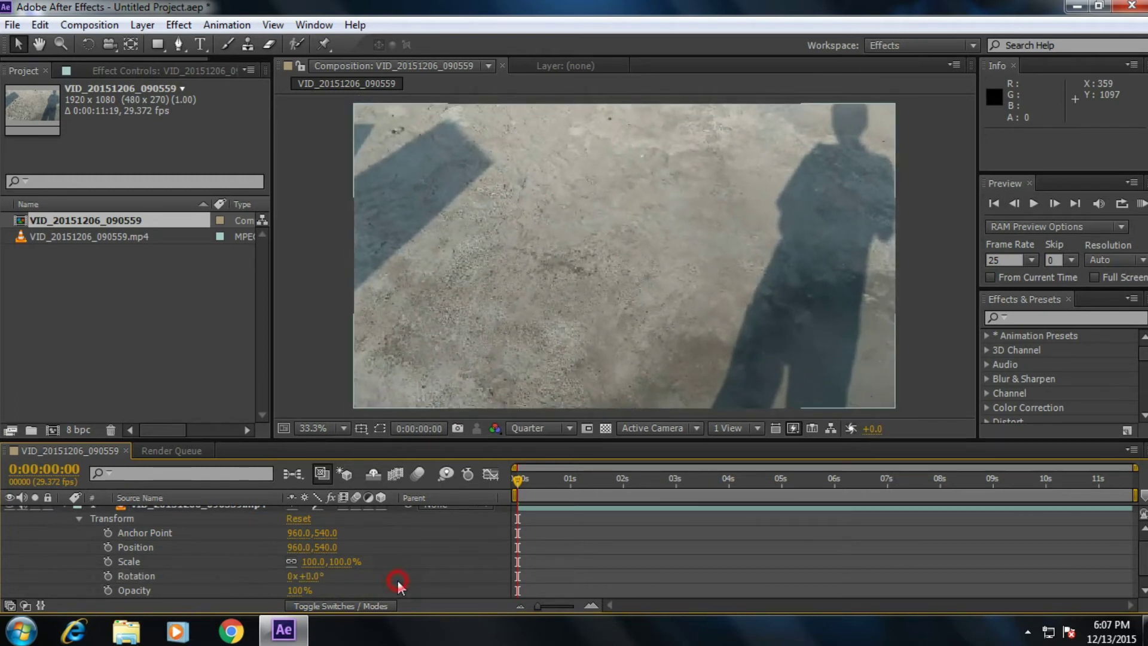
pyautogui.scroll(-1, 299, 601)
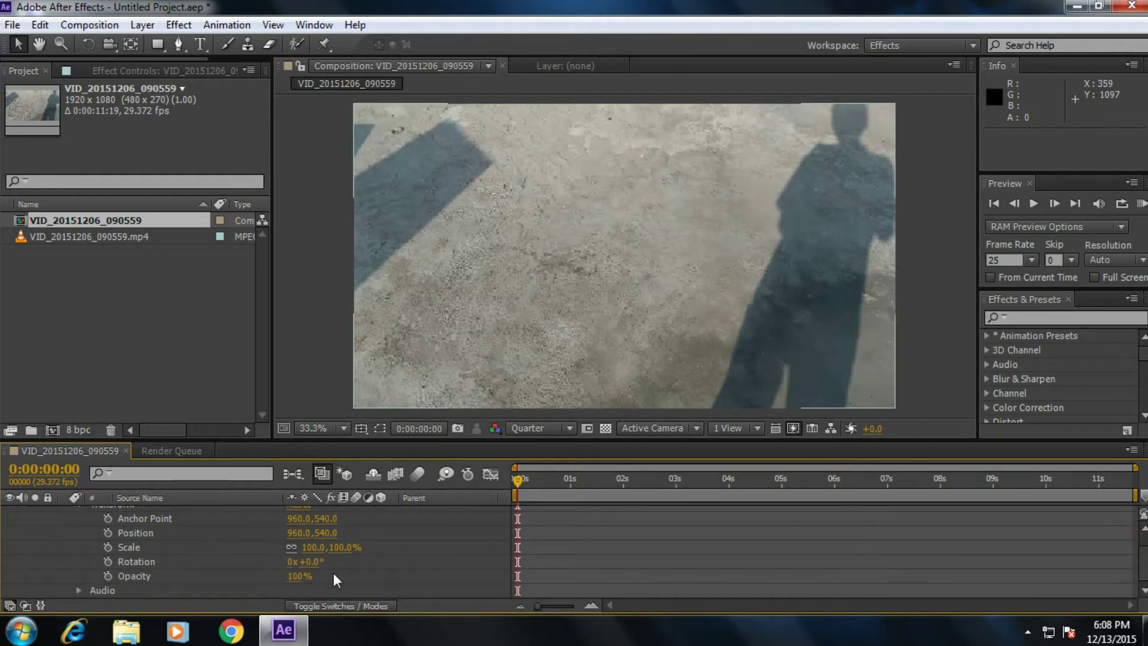
pyautogui.moveTo(299, 578)
pyautogui.mouseDown()
pyautogui.moveTo(251, 577)
pyautogui.moveTo(319, 576)
pyautogui.moveTo(211, 576)
pyautogui.moveTo(309, 578)
pyautogui.mouseUp()
pyautogui.click(353, 580)
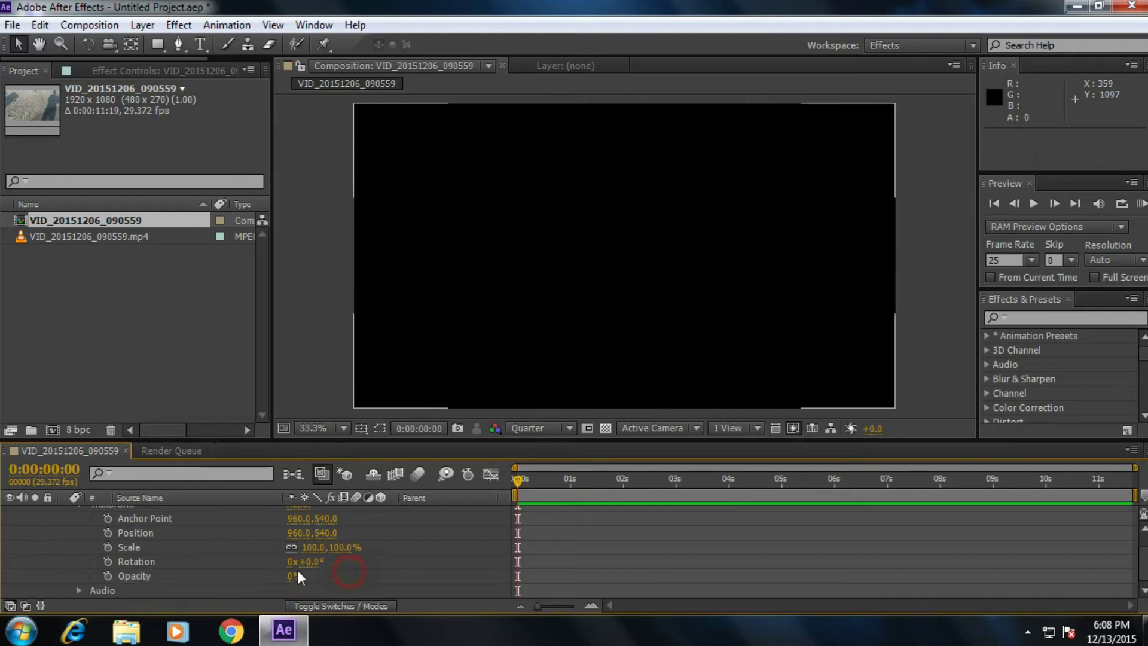
pyautogui.click(309, 577)
pyautogui.doubleClick(315, 577)
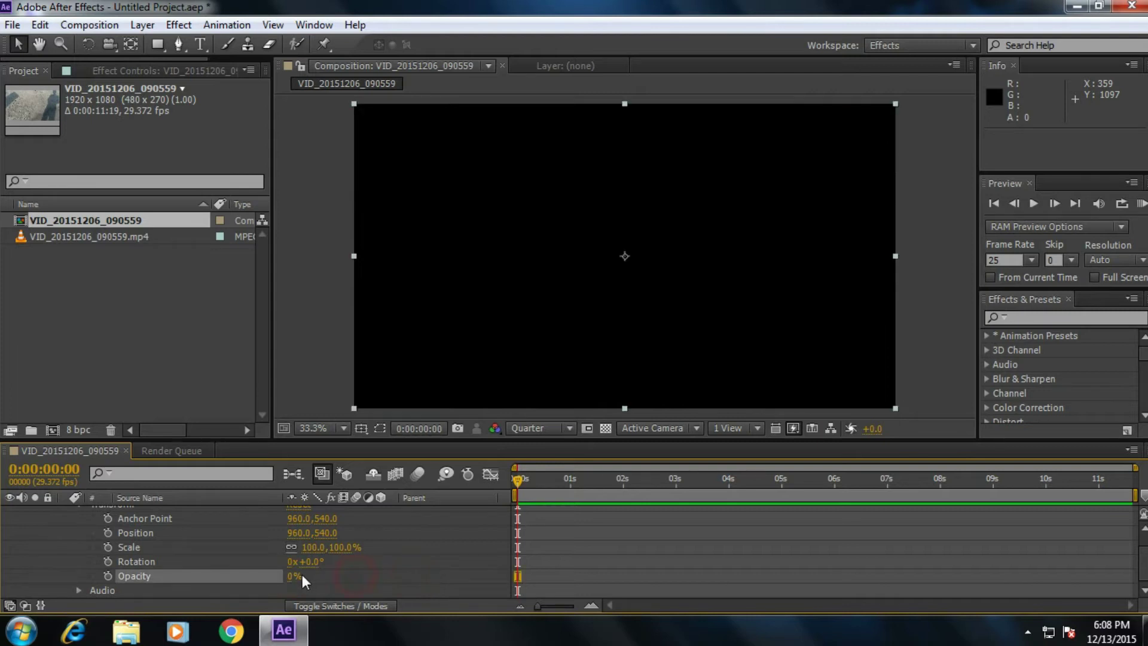
pyautogui.click(289, 579)
pyautogui.write('100')
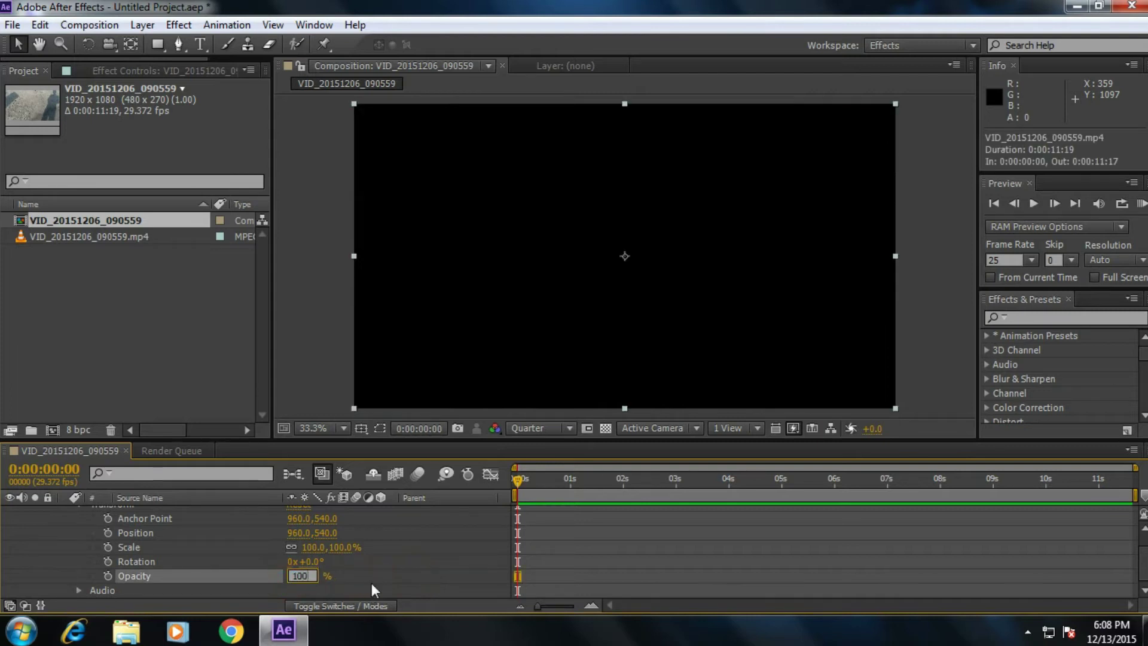
pyautogui.press('Return')
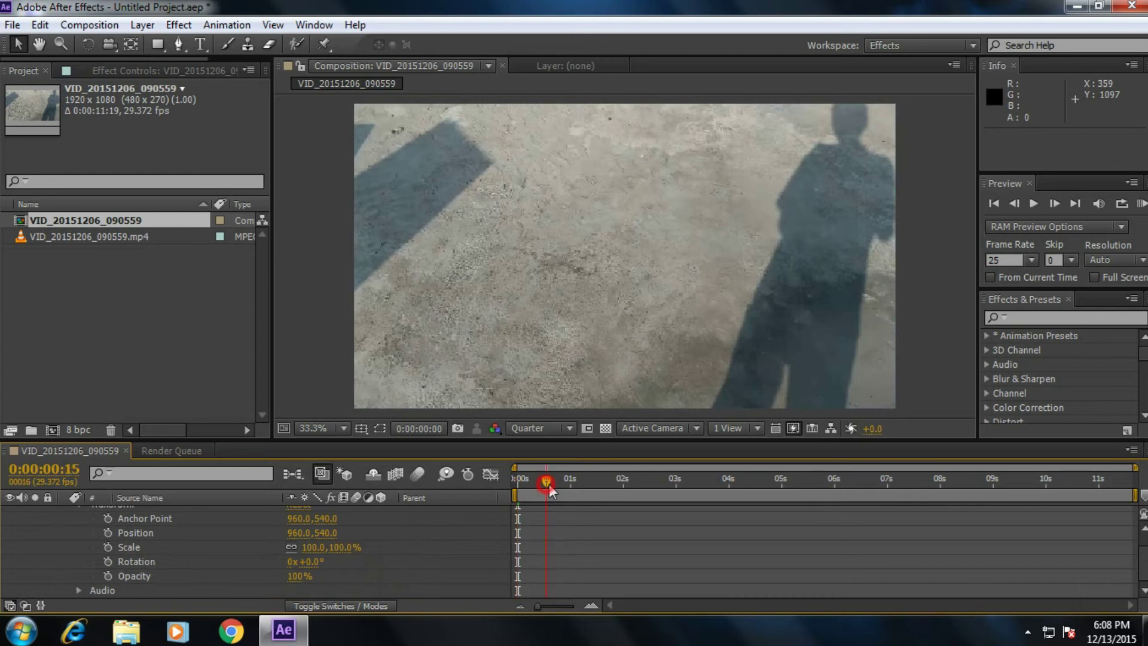
# Step: Collapse the Transform group and the layer's properties, leaving the video layer selected
pyautogui.moveTo(549, 483); pyautogui.dragTo(548, 483)
pyautogui.scroll(2, 113, 555)
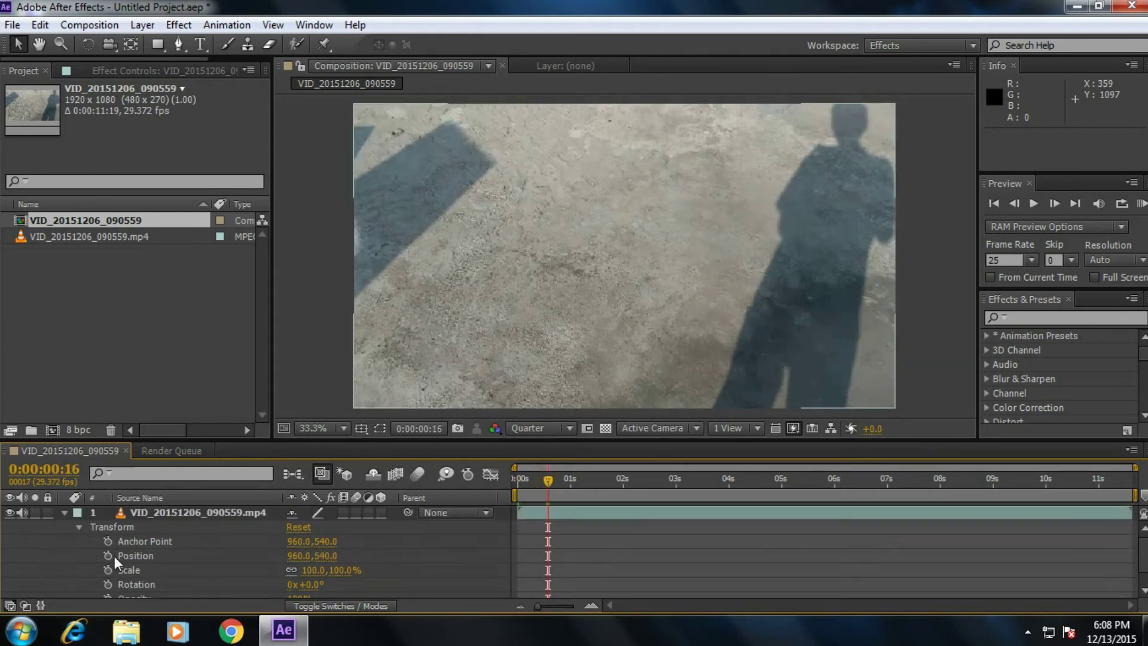
pyautogui.click(78, 528)
pyautogui.click(65, 513)
pyautogui.click(180, 513)
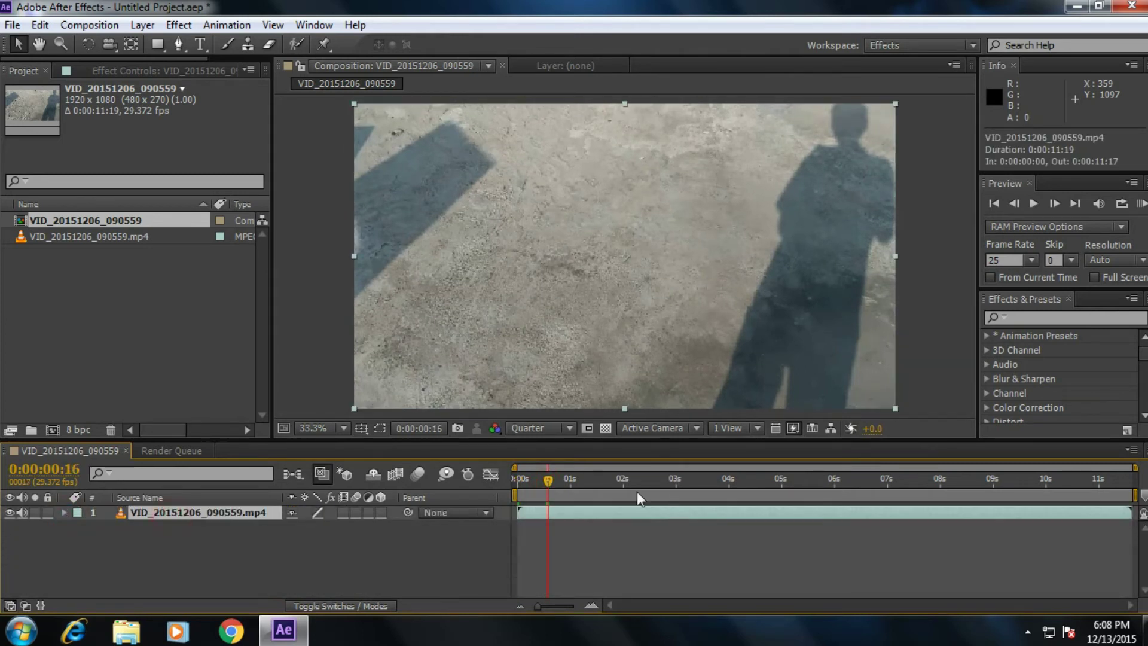
# Step: Rename the clip layer to 'Turorial' and scrub the first few seconds to preview
pyautogui.moveTo(566, 479); pyautogui.dragTo(468, 491)
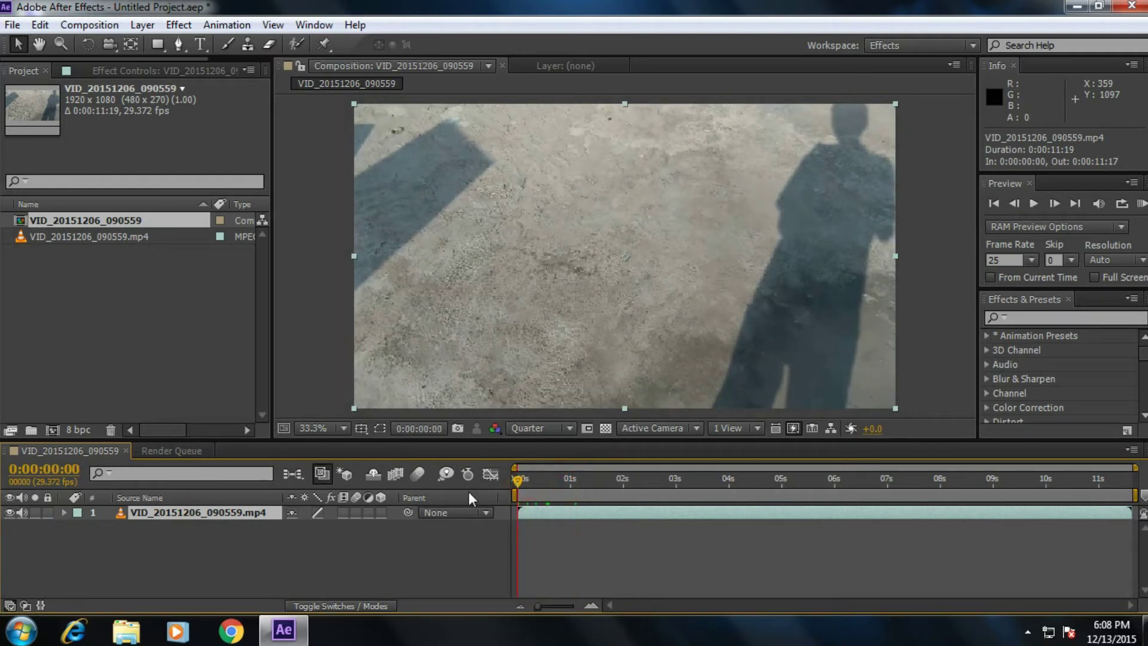
pyautogui.rightClick(184, 512)
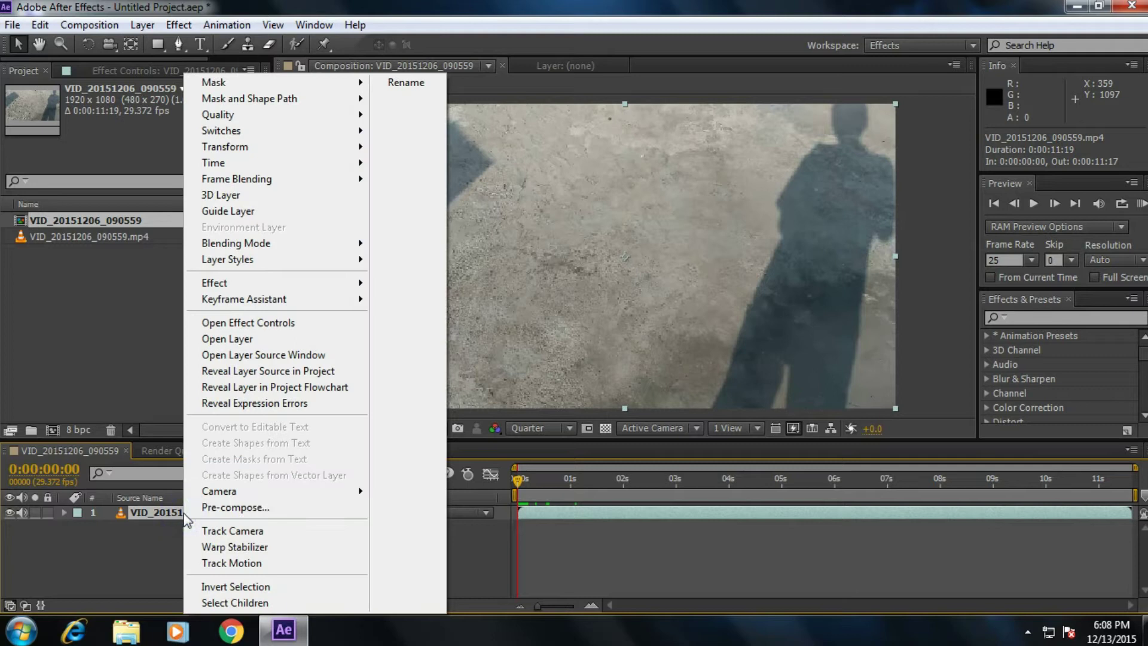
pyautogui.click(421, 85)
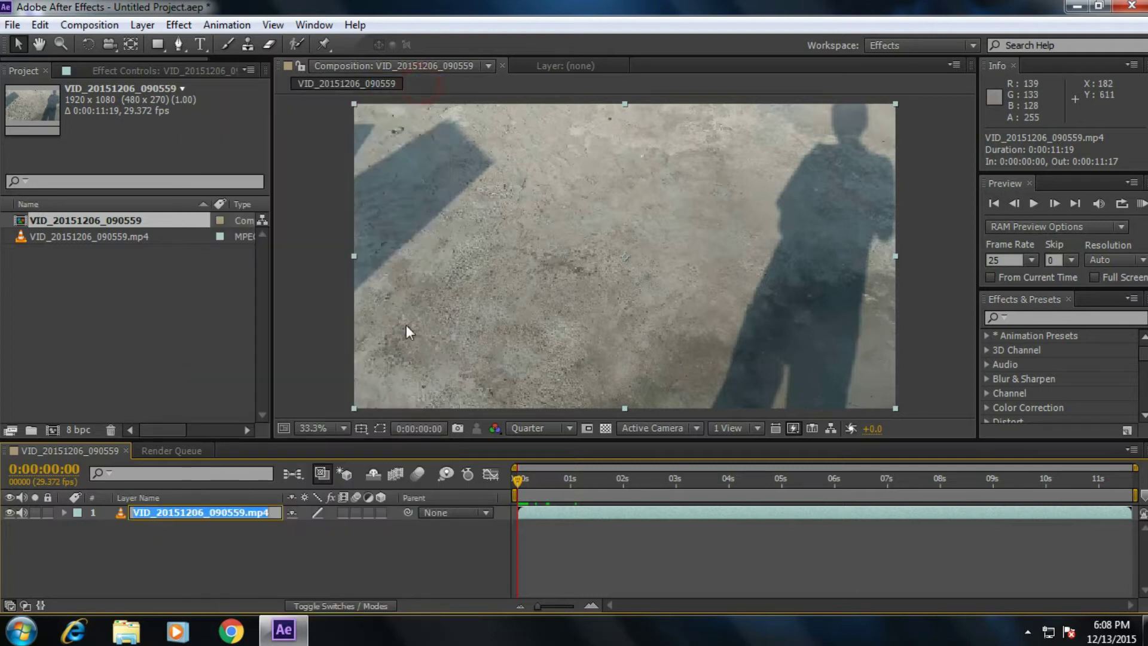
pyautogui.press('BackSpace')
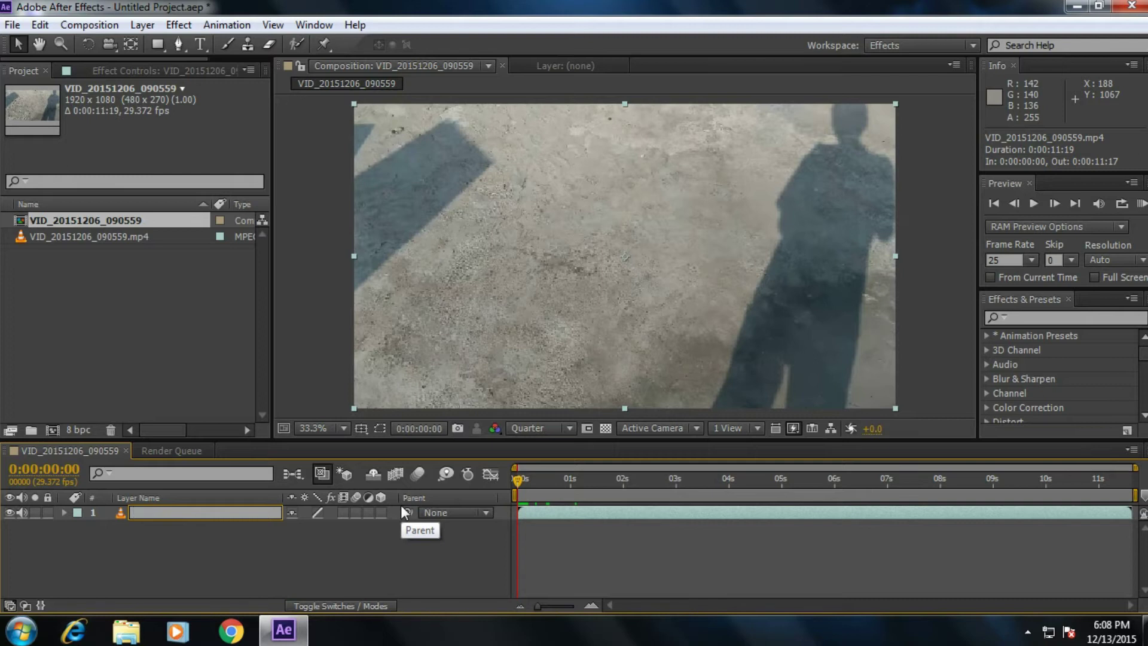
pyautogui.write('Turorial')
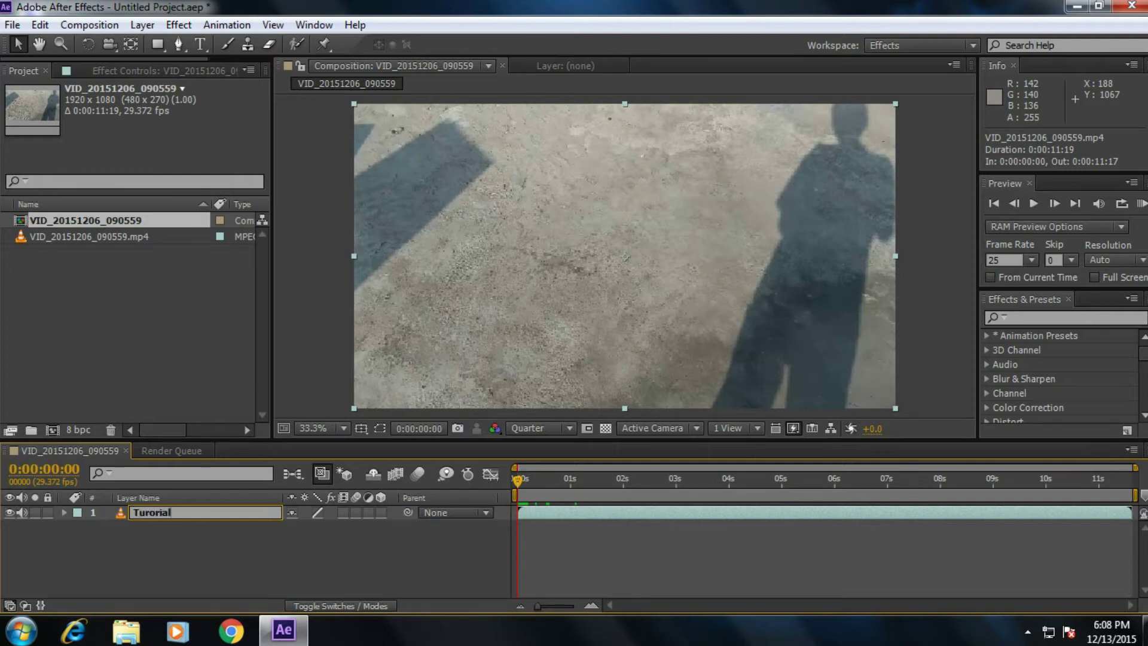
pyautogui.press('Return')
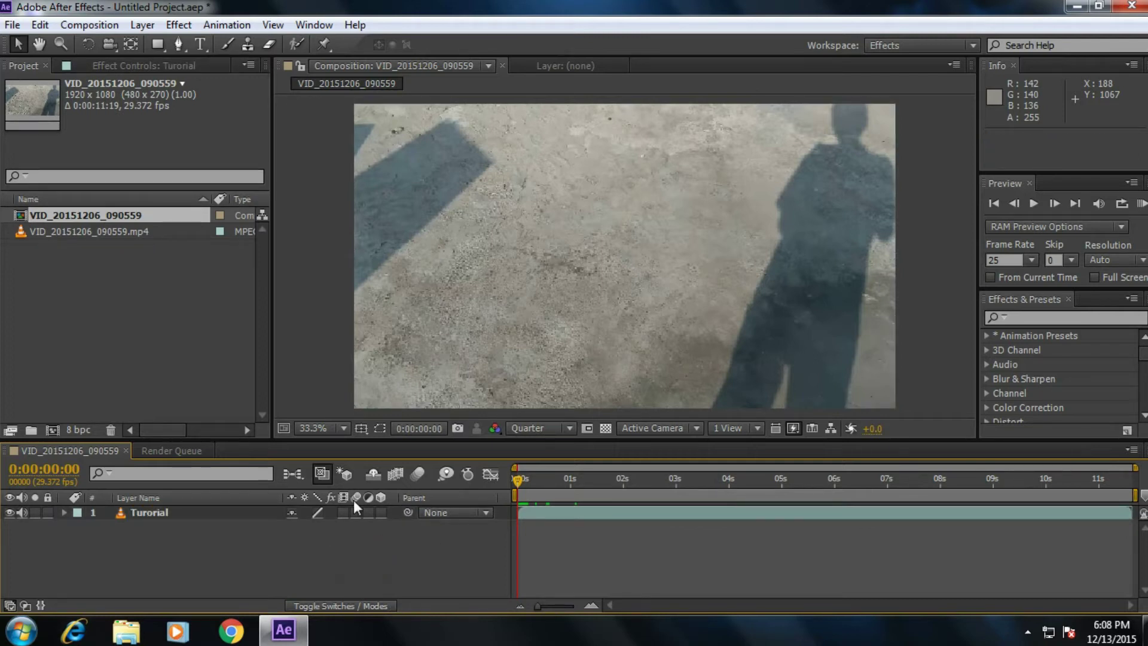
pyautogui.moveTo(559, 490); pyautogui.dragTo(675, 483)
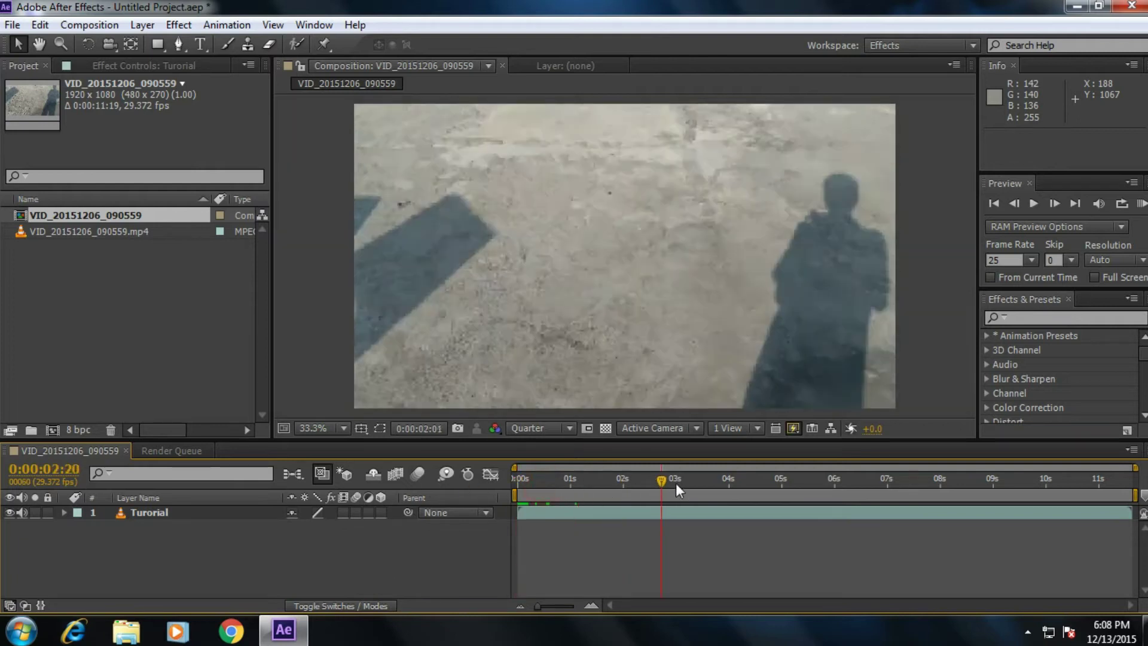
pyautogui.moveTo(568, 482); pyautogui.dragTo(511, 481)
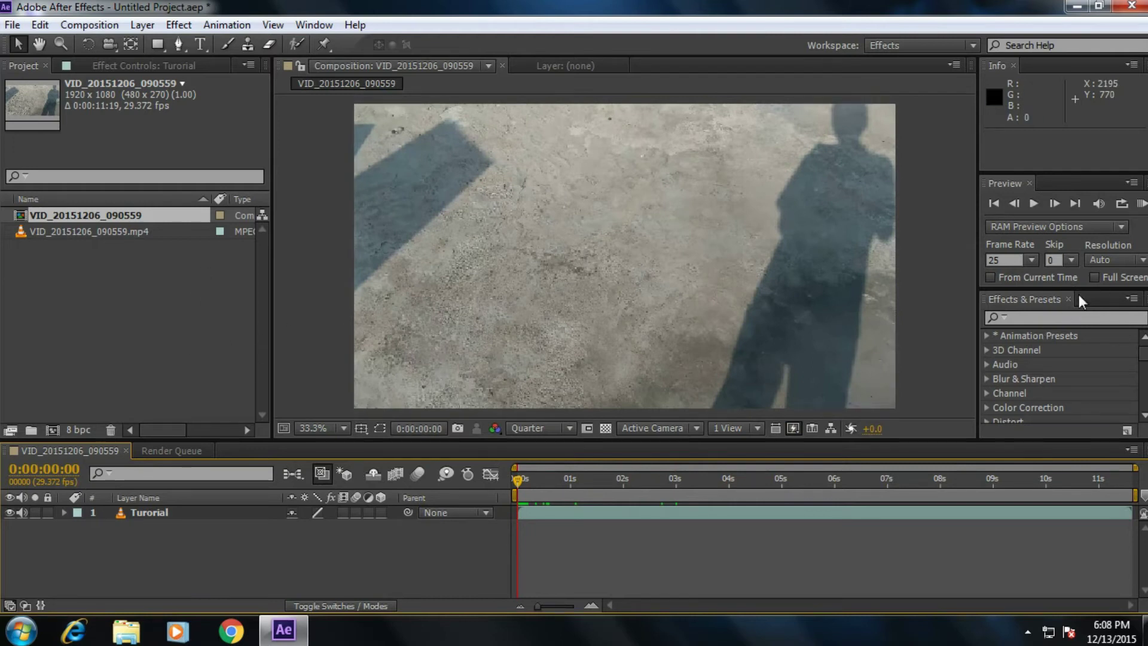
pyautogui.click(1073, 317)
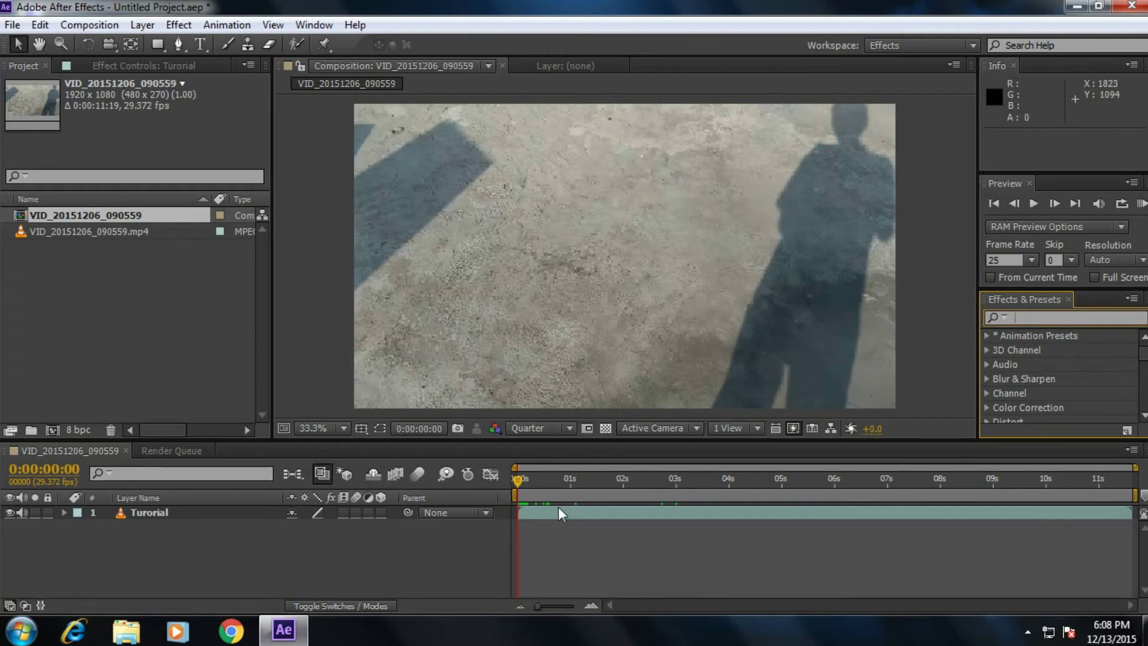
pyautogui.moveTo(536, 481); pyautogui.dragTo(1140, 485)
pyautogui.click(942, 514)
pyautogui.rightClick(942, 515)
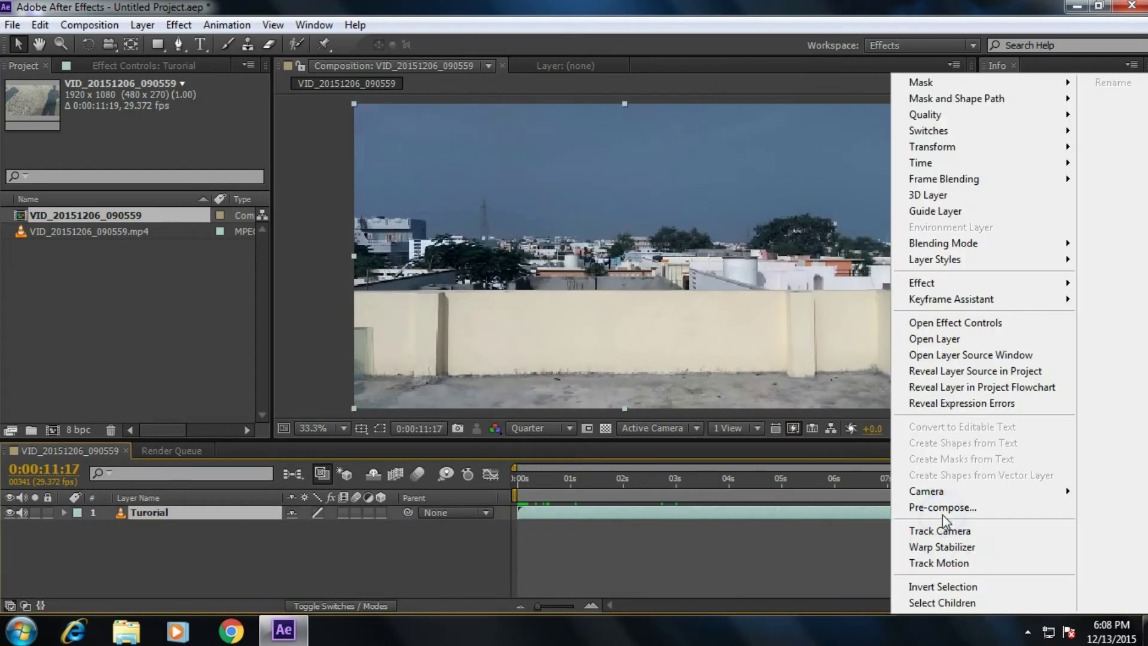
pyautogui.moveTo(941, 164)
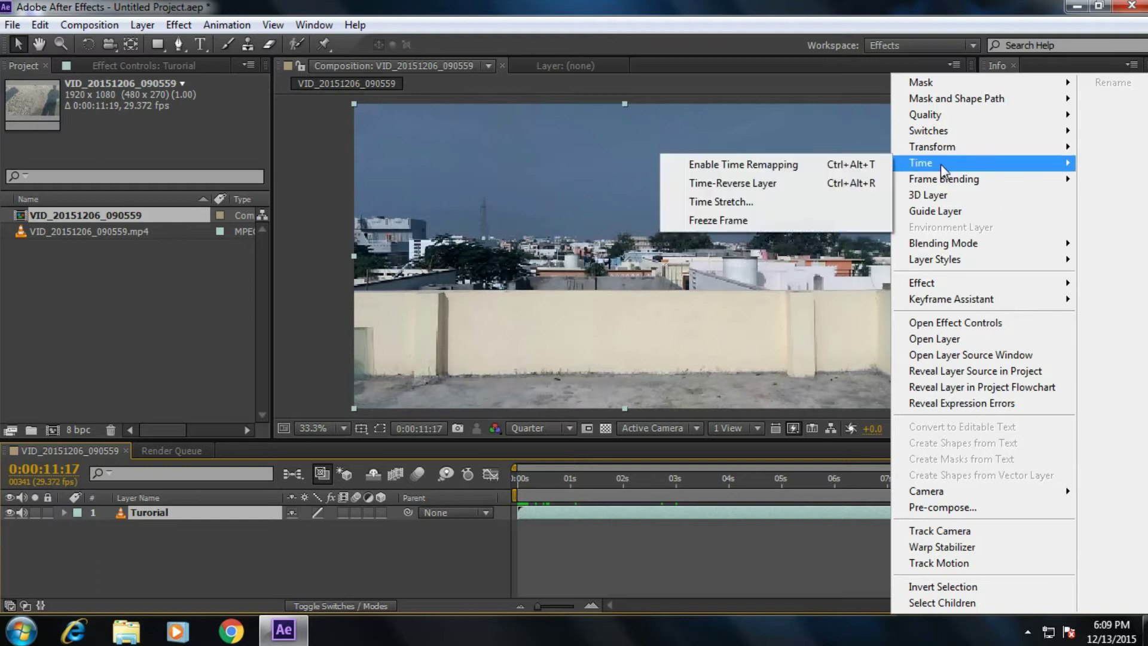
pyautogui.click(803, 203)
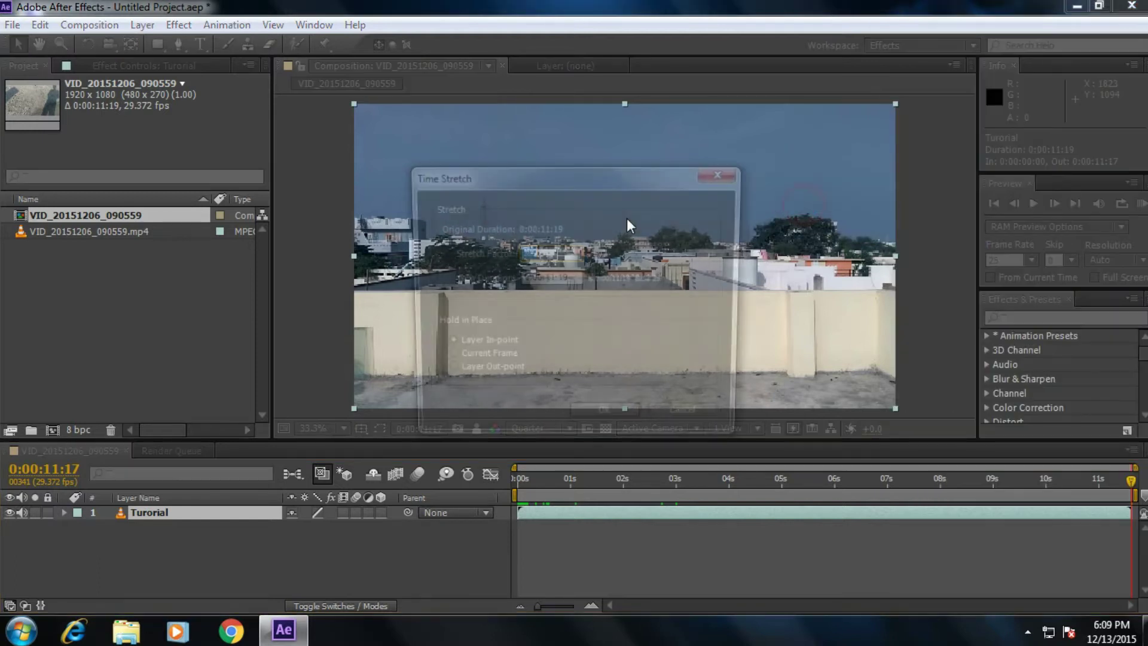
pyautogui.moveTo(584, 184); pyautogui.dragTo(938, 205)
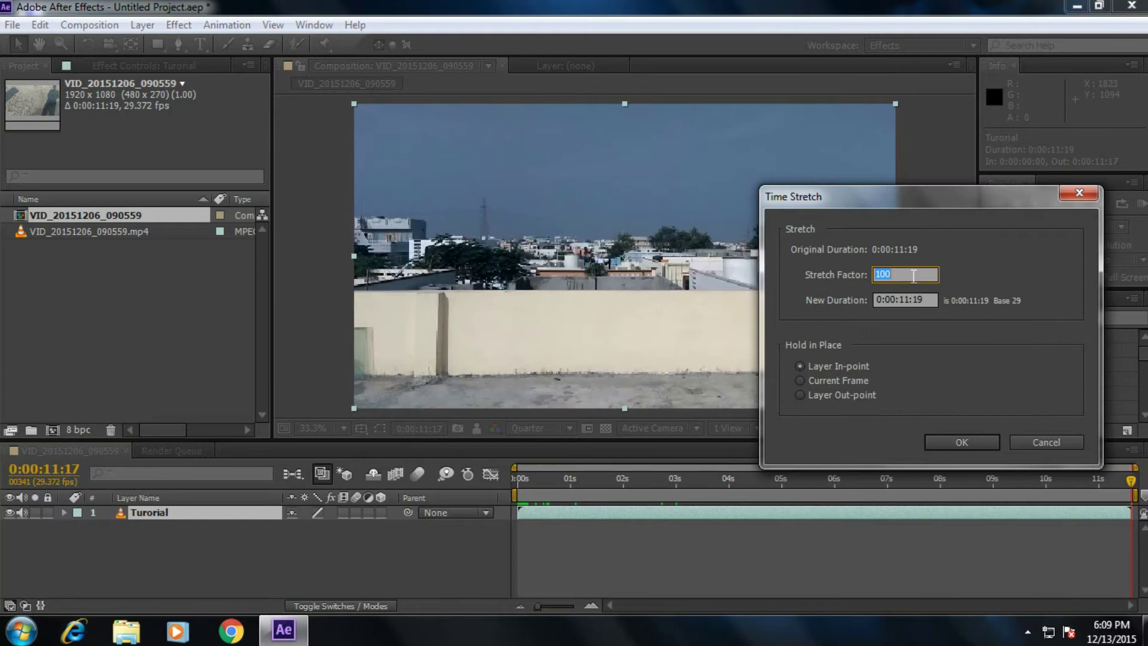
pyautogui.write('50')
pyautogui.click(972, 447)
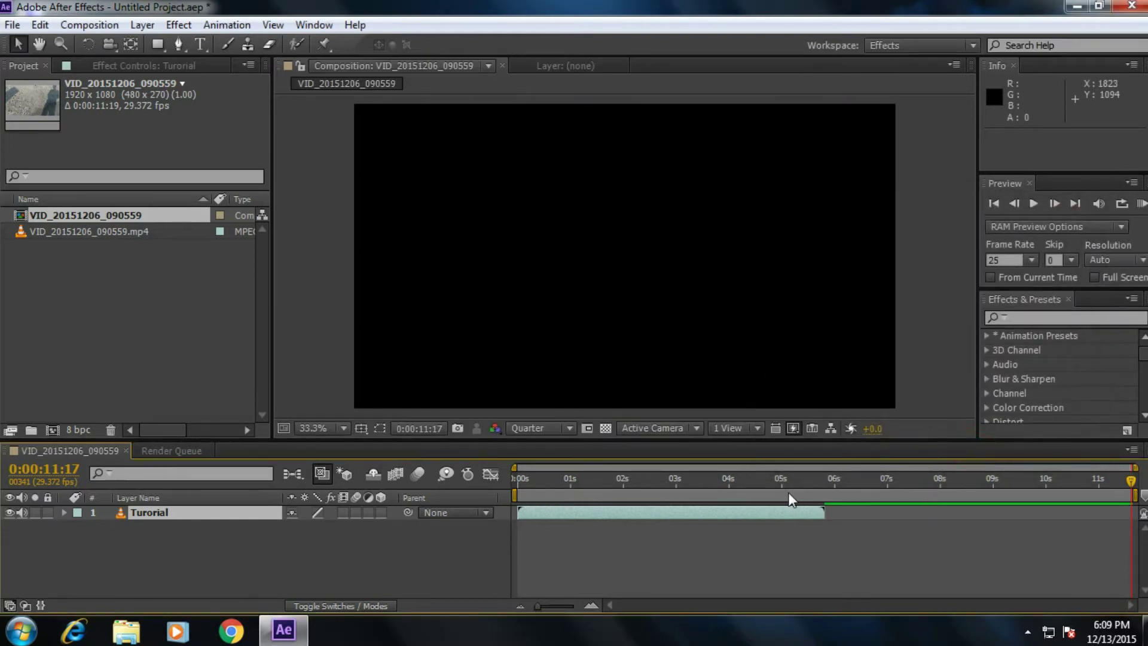
pyautogui.click(822, 480)
pyautogui.moveTo(822, 485); pyautogui.dragTo(506, 479)
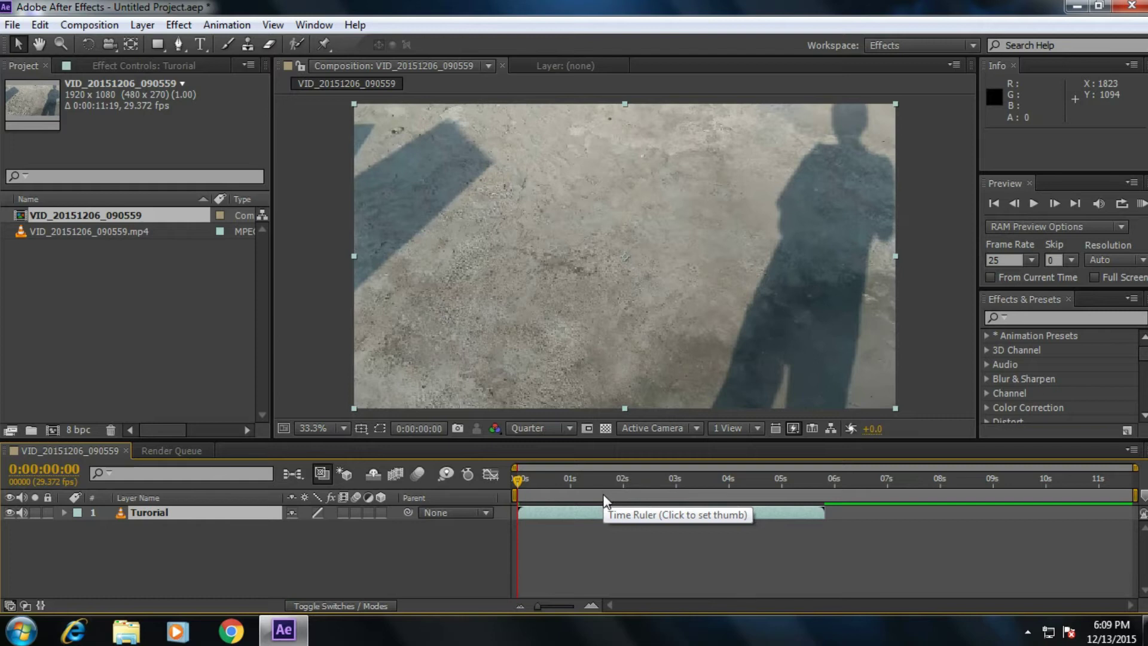
pyautogui.hotkey('ctrl', 'z')
pyautogui.moveTo(995, 483); pyautogui.dragTo(1087, 480)
# Step: Apply Fast Blur from the Effects search to the Turorial layer with Blurriness 9
pyautogui.click(1028, 320)
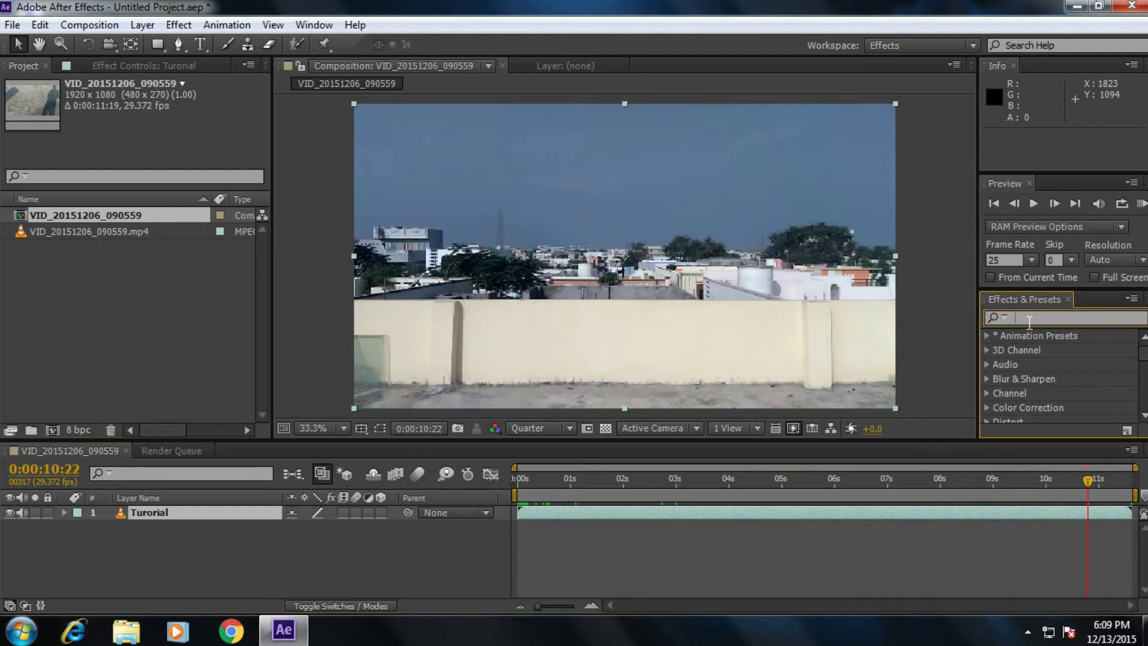
pyautogui.write('fast blur')
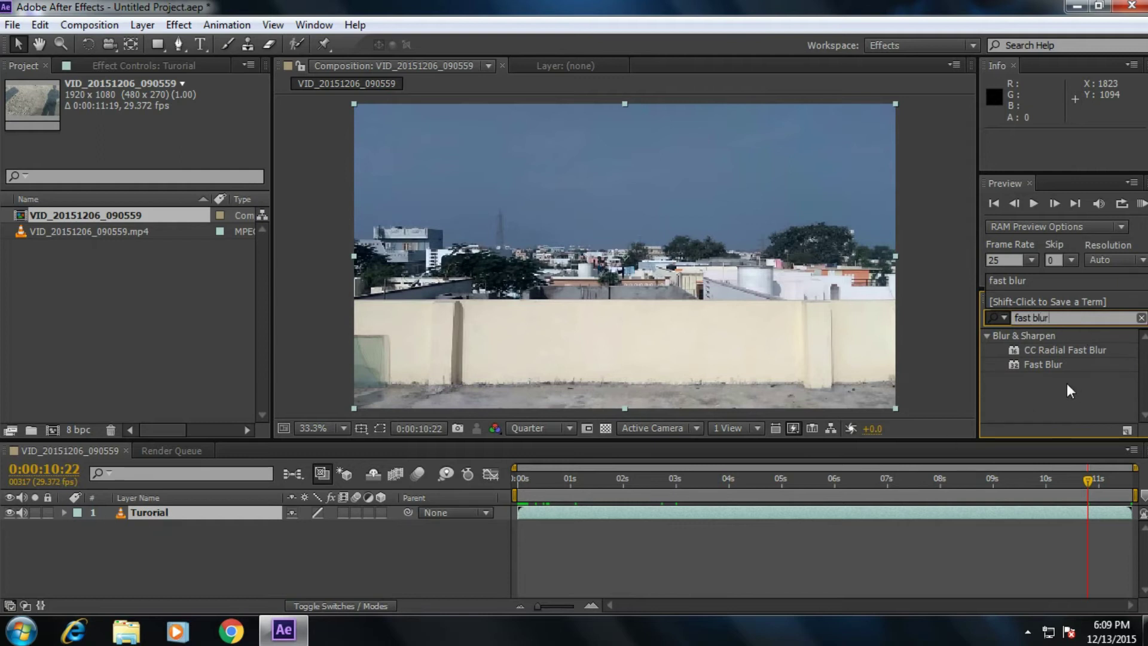
pyautogui.doubleClick(1041, 367)
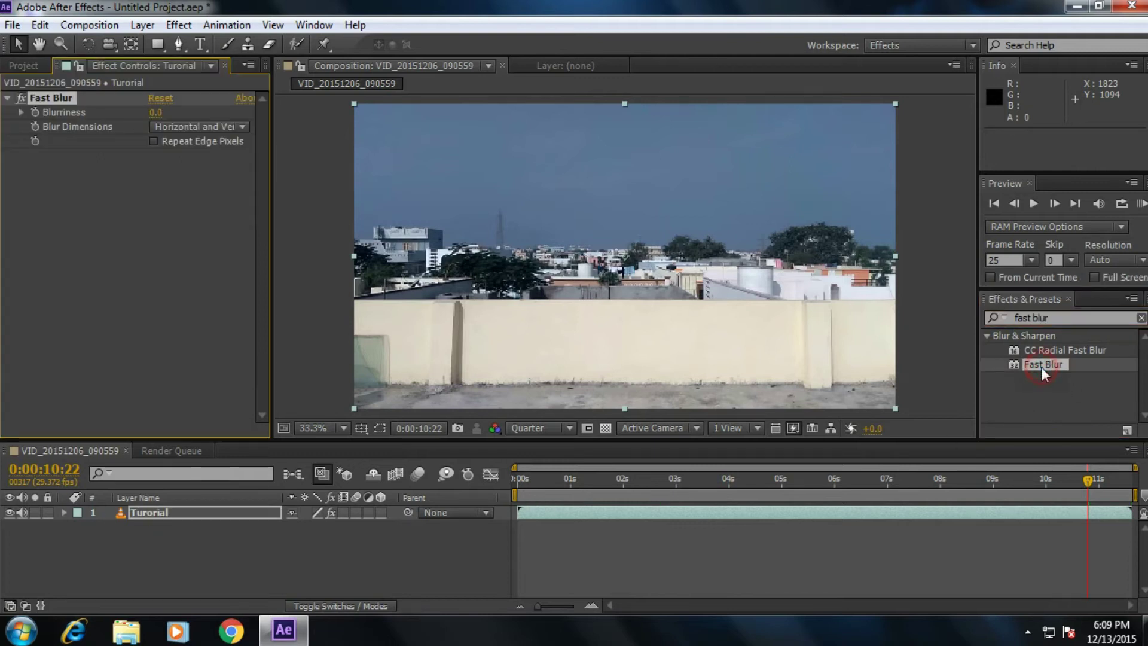
pyautogui.click(155, 113)
pyautogui.write('9')
pyautogui.press('Return')
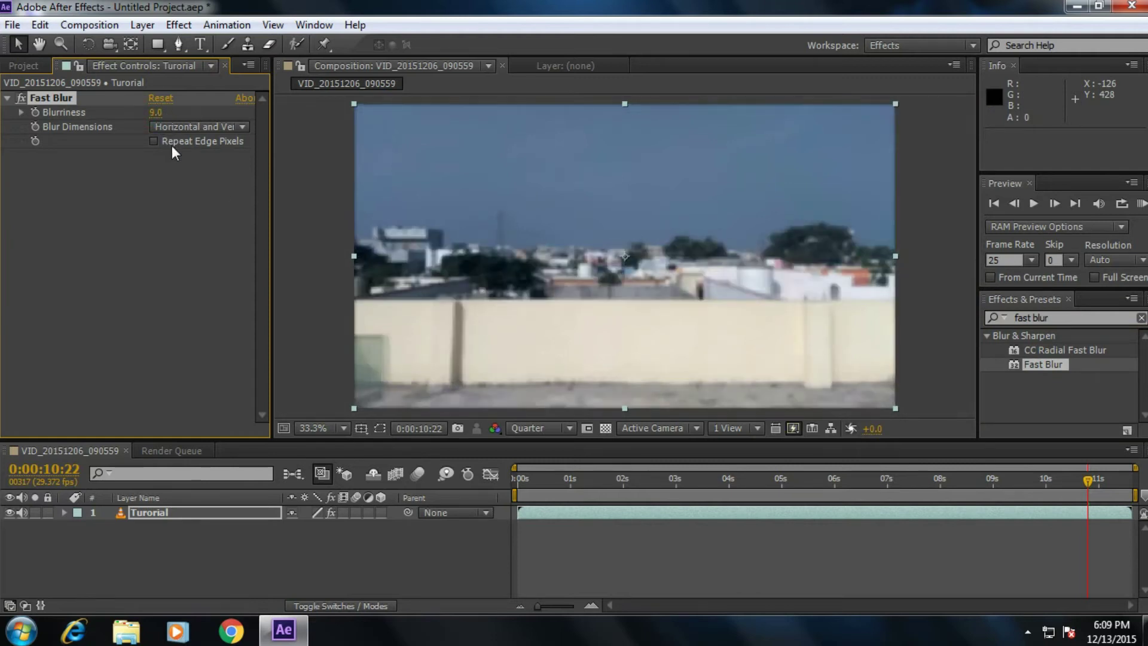
# Step: Switch preview to Full resolution, drag Blurriness to 0, and set a Blurriness keyframe at 0:00:00:00
pyautogui.click(535, 429)
pyautogui.click(537, 474)
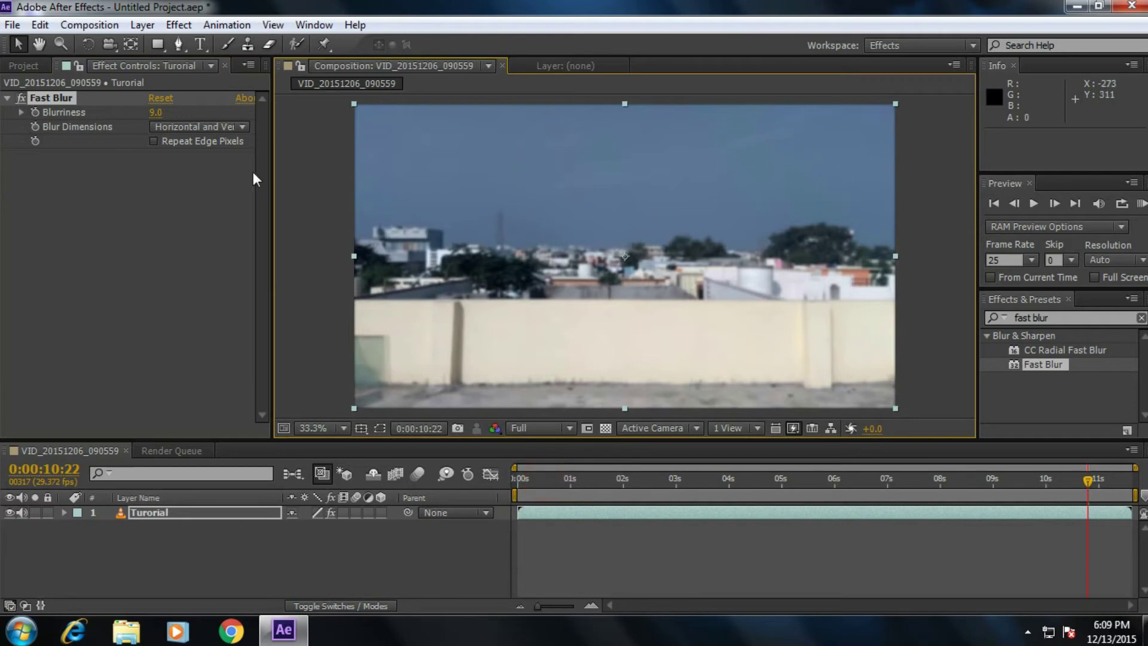
pyautogui.moveTo(156, 113); pyautogui.dragTo(81, 112)
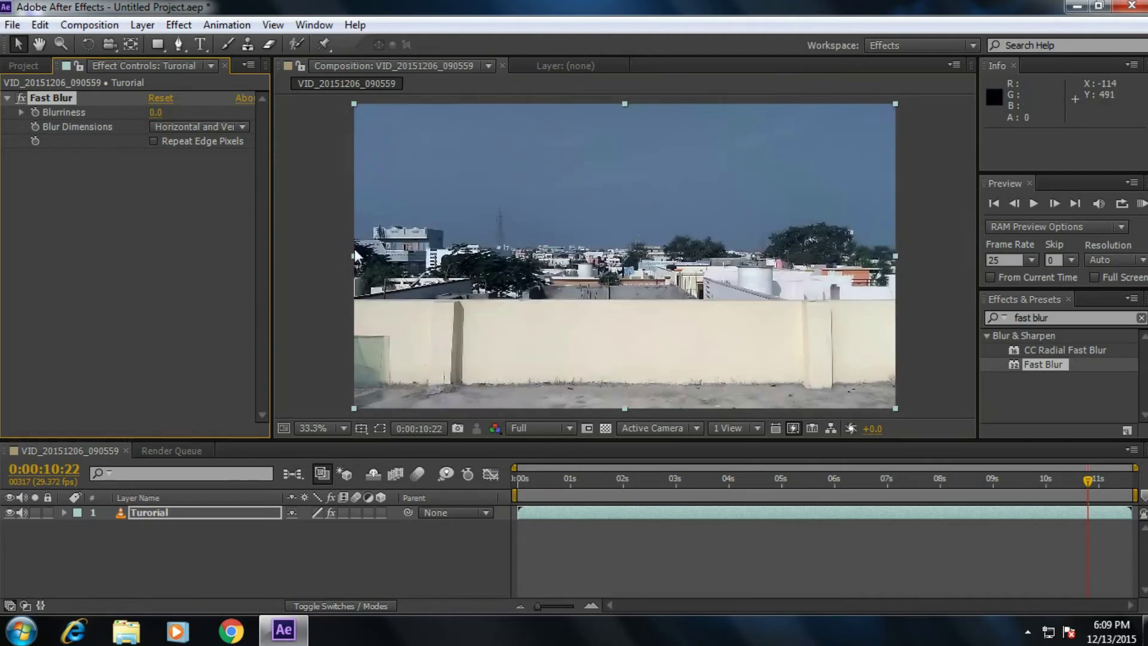
pyautogui.click(517, 479)
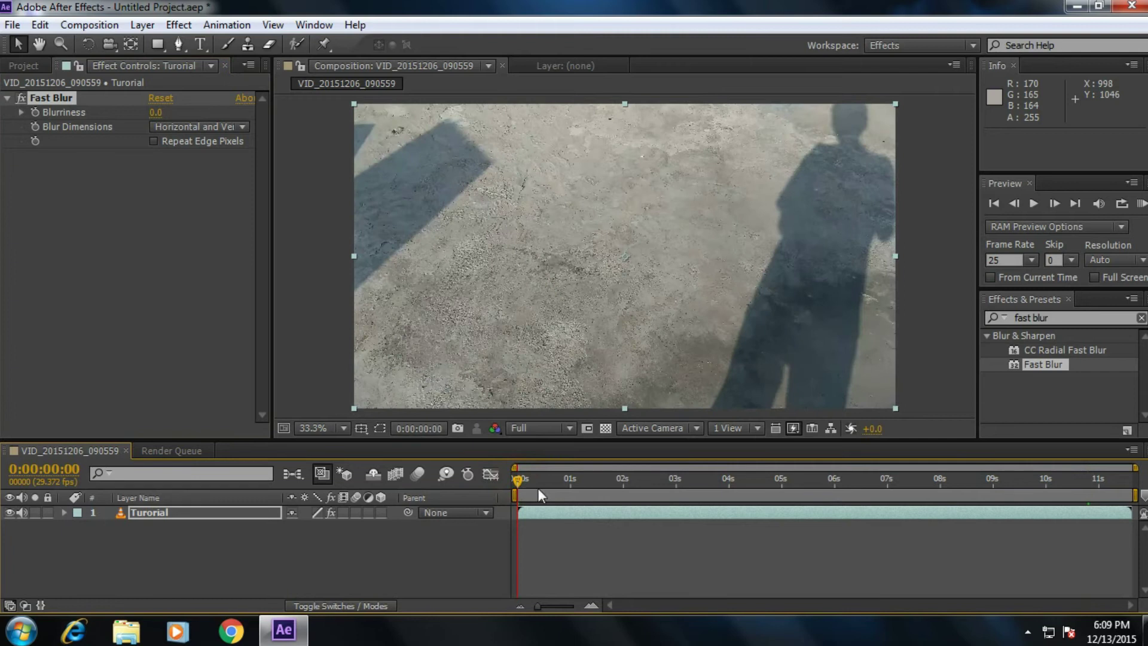
pyautogui.click(36, 112)
pyautogui.moveTo(518, 486); pyautogui.dragTo(623, 481)
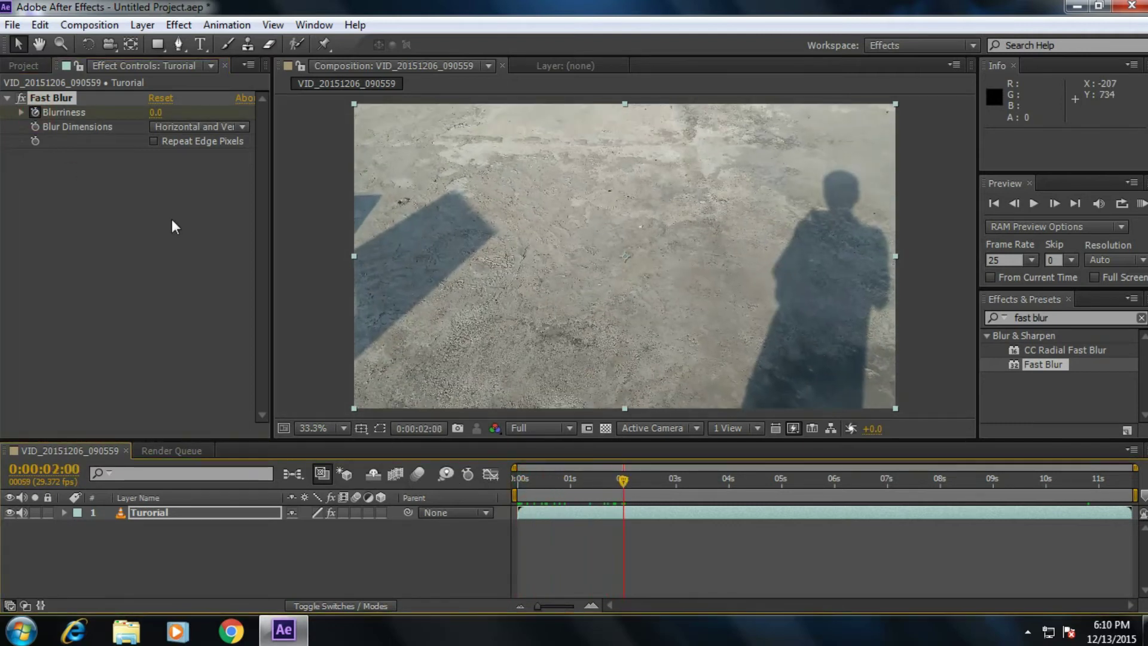
pyautogui.click(513, 482)
pyautogui.click(60, 97)
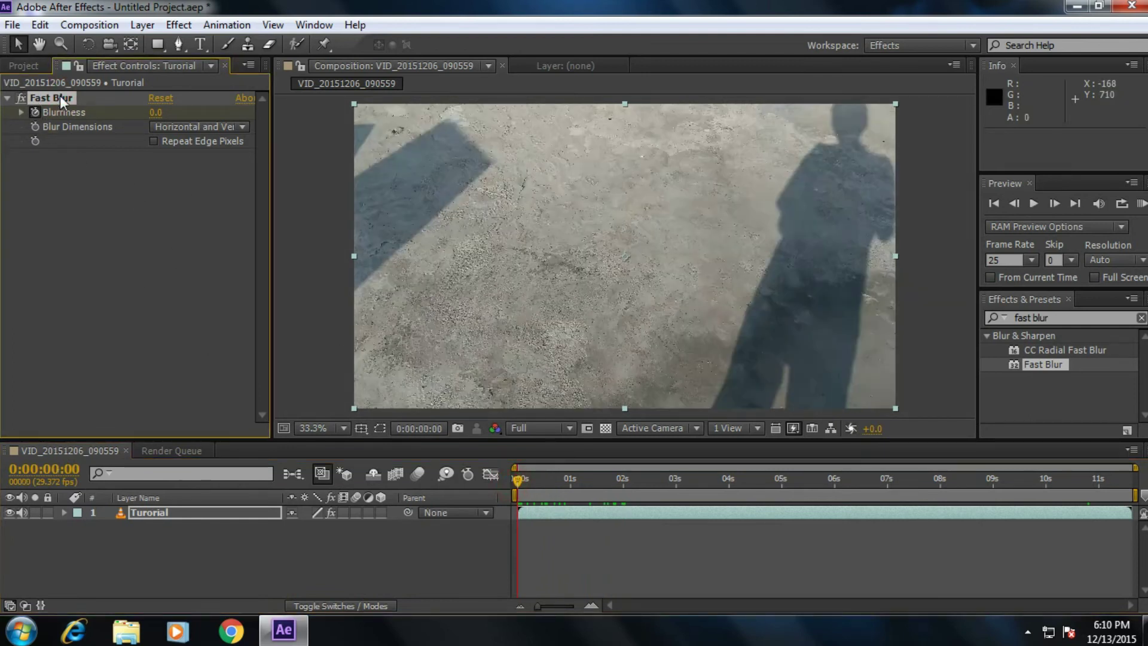
# Step: Delete Fast Blur and apply CC Radial Fast Blur found by searching 'radial fa'
pyautogui.press('Delete')
pyautogui.click(1064, 322)
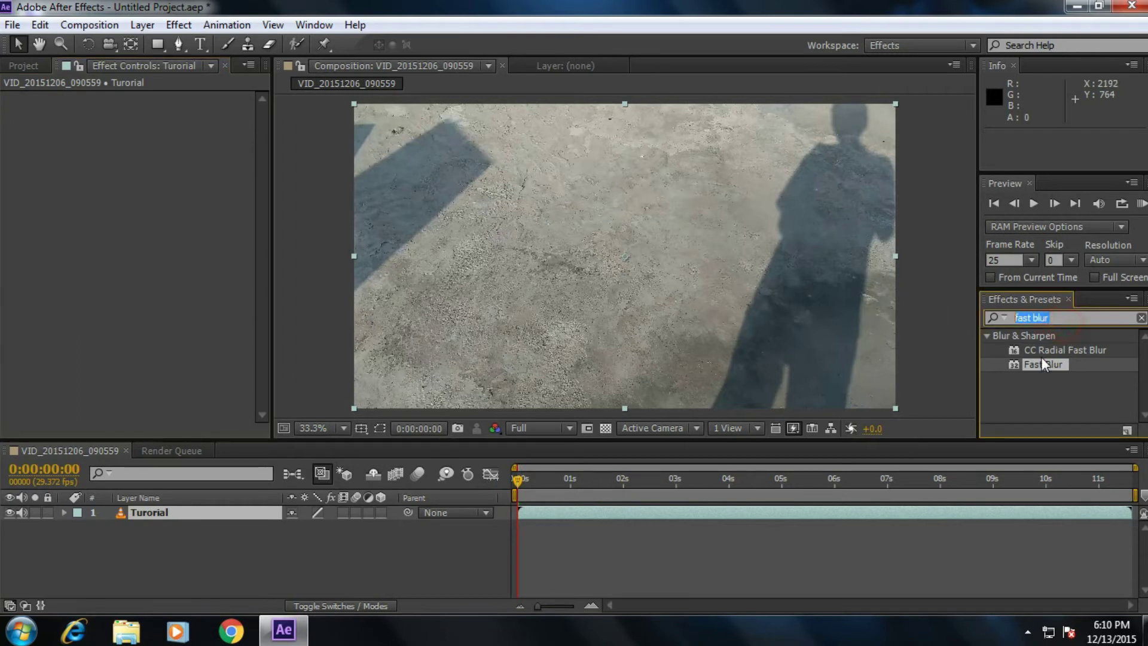
pyautogui.press('BackSpace')
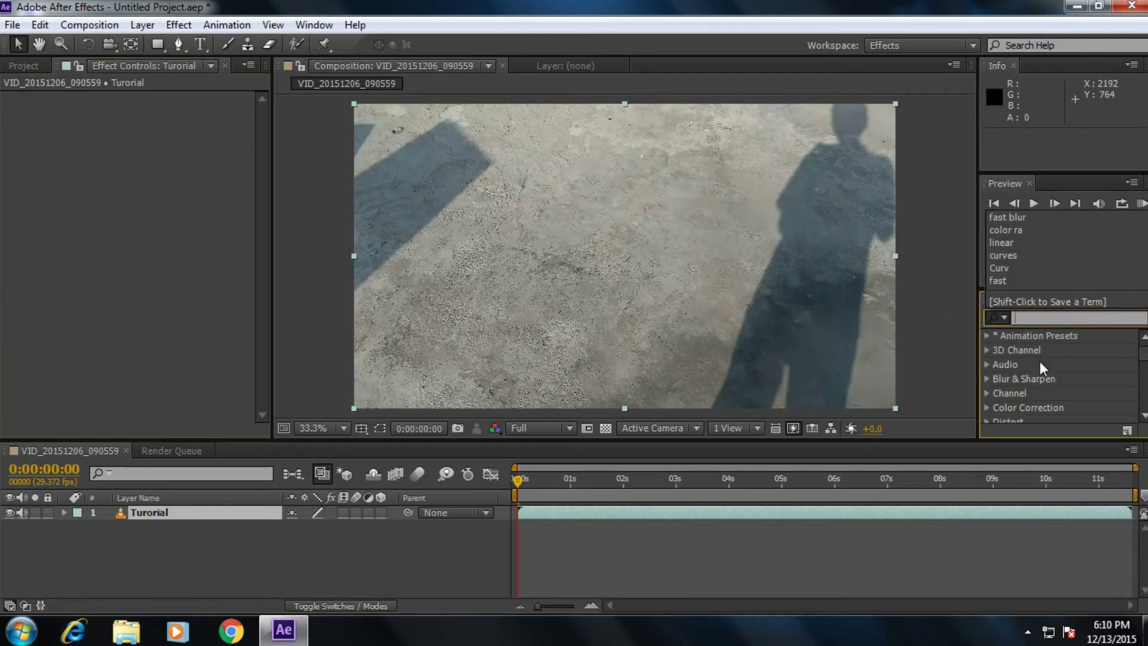
pyautogui.click(1039, 361)
pyautogui.write('radi')
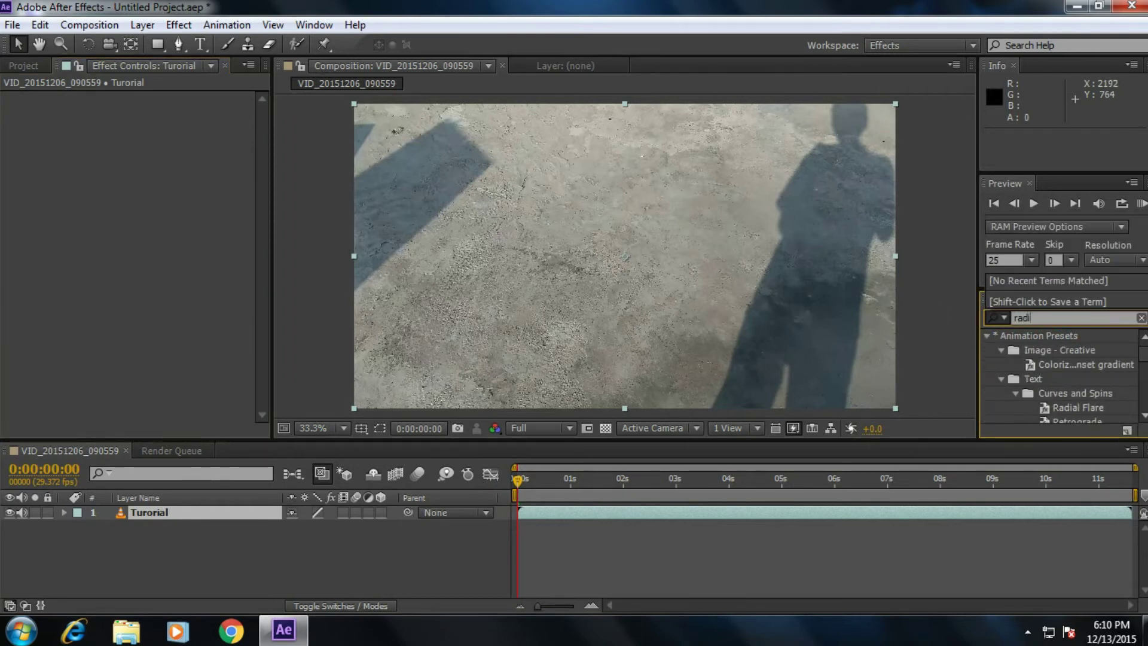
pyautogui.write('al fast')
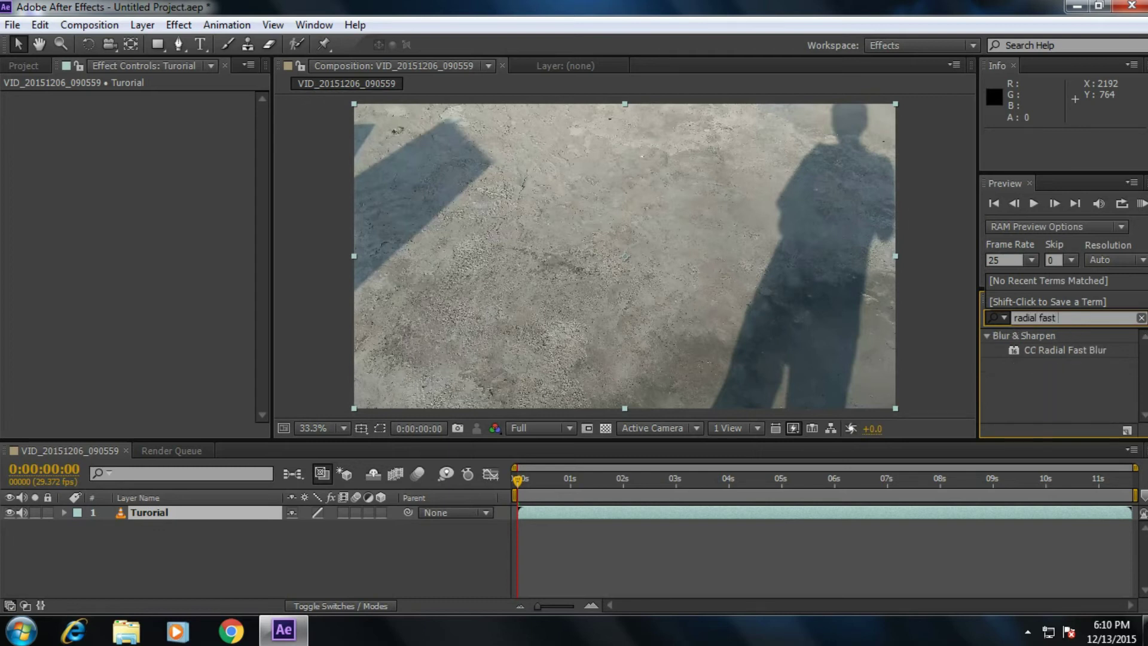
pyautogui.doubleClick(1091, 349)
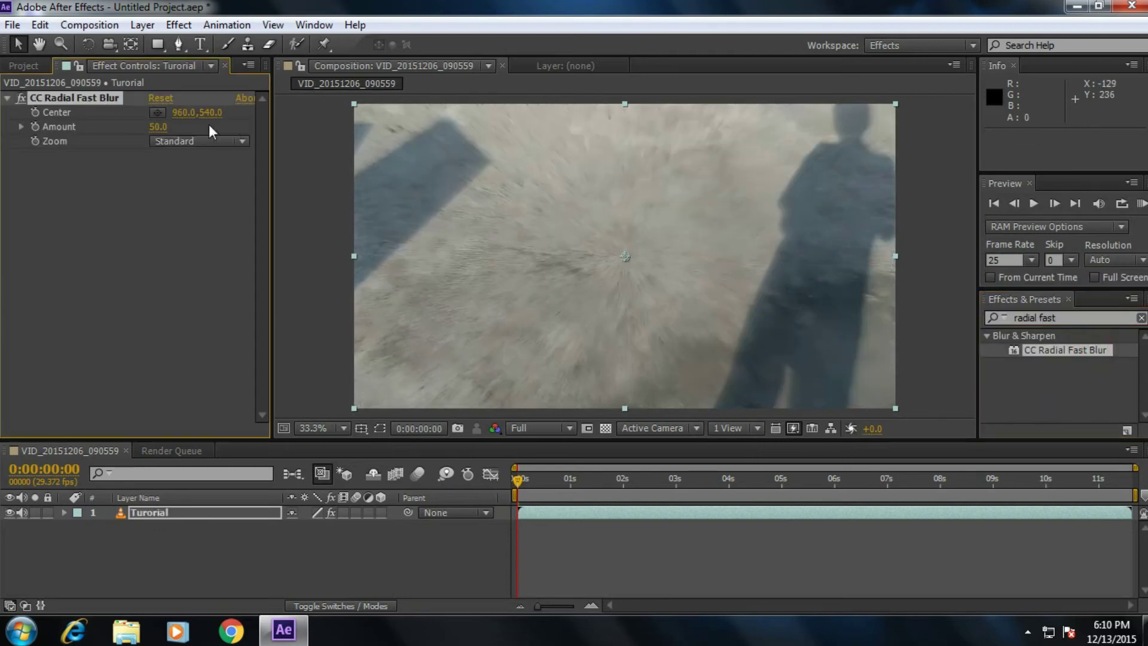
# Step: Raise the radial blur Amount to 56, move its Center, preview, then delete the effect
pyautogui.moveTo(159, 128); pyautogui.dragTo(170, 129)
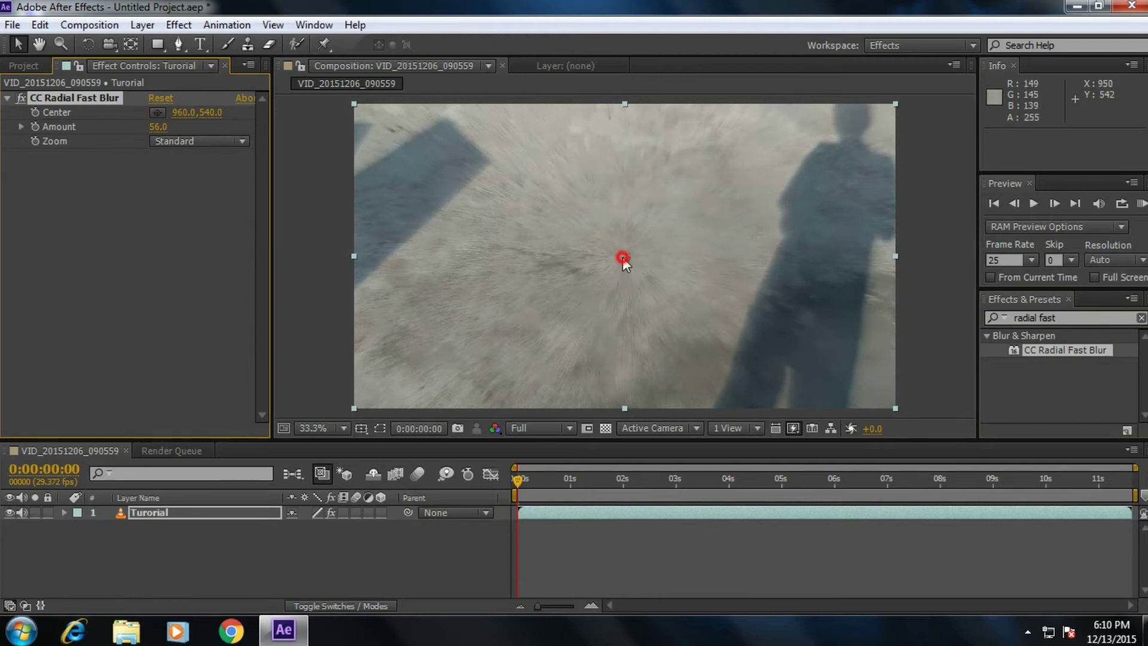
pyautogui.moveTo(623, 260); pyautogui.dragTo(847, 133)
pyautogui.moveTo(158, 127); pyautogui.dragTo(199, 126)
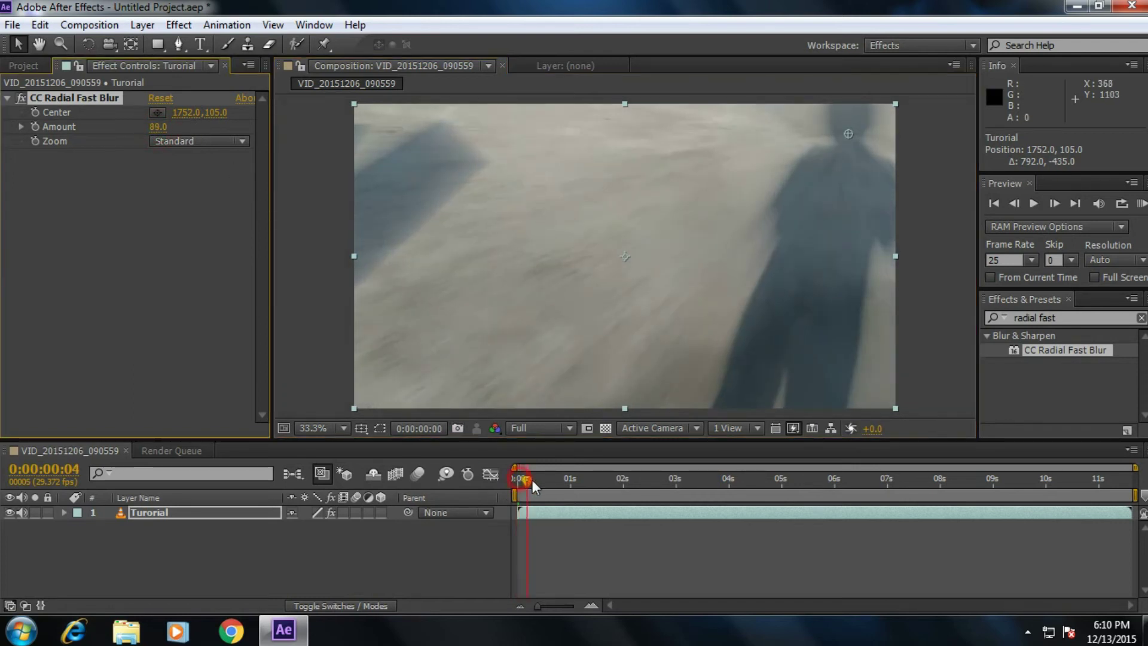
pyautogui.moveTo(532, 479); pyautogui.dragTo(802, 481)
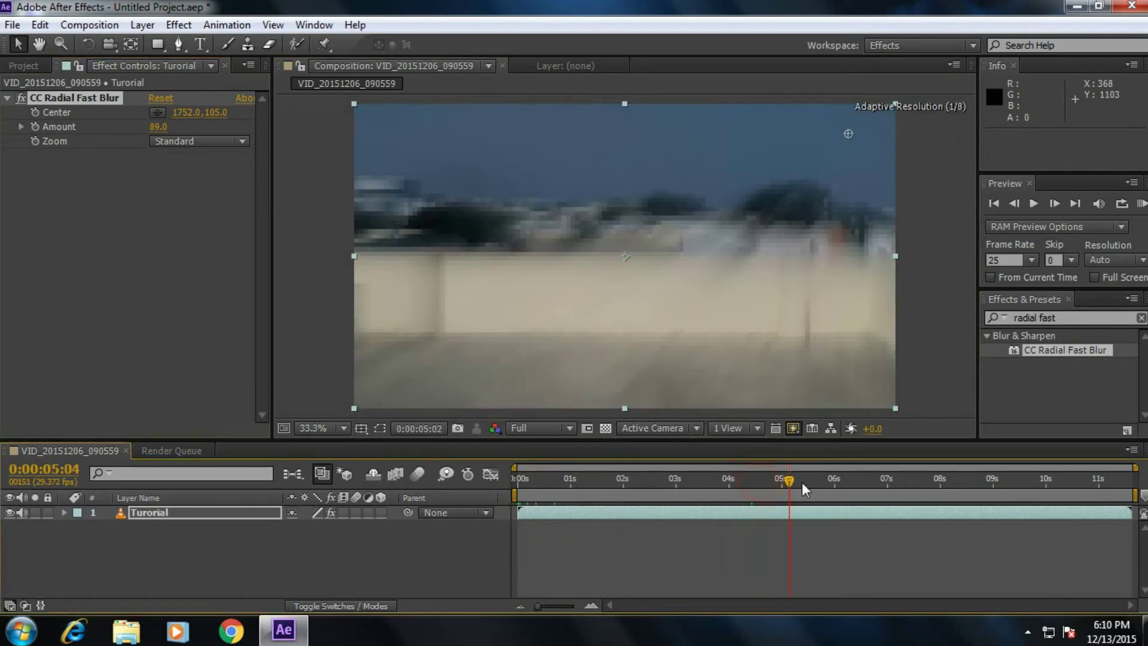
pyautogui.press('Delete')
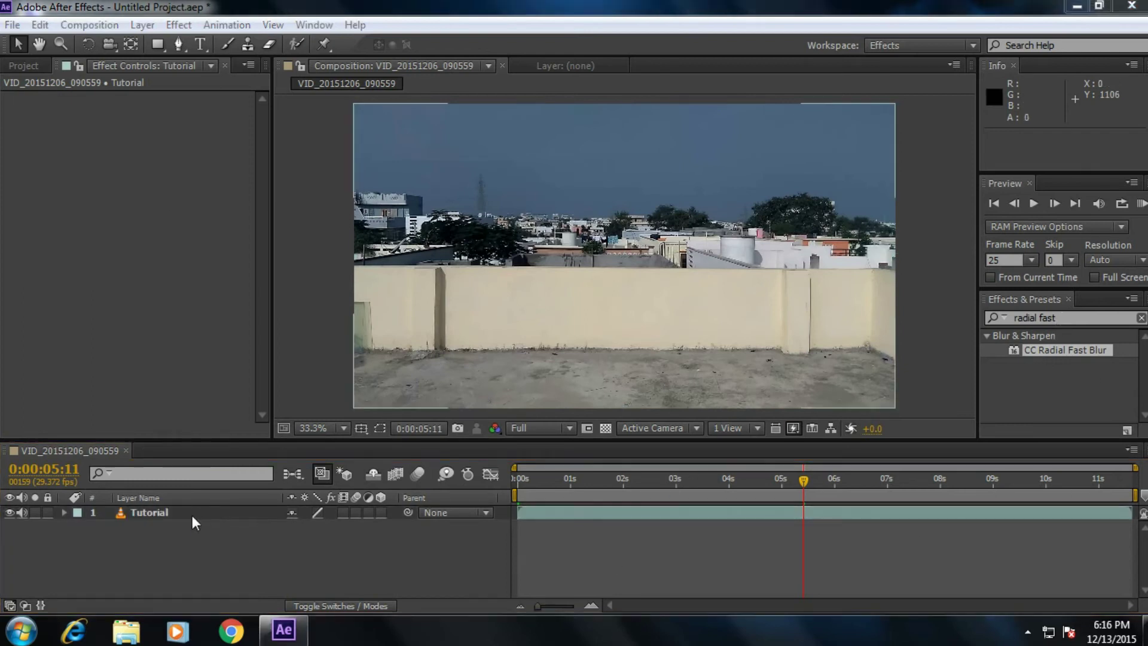
# Step: Pre-compose the Tutorial layer as Tutorial Comp 1, close its timeline, and scrub the original comp
pyautogui.rightClick(167, 512)
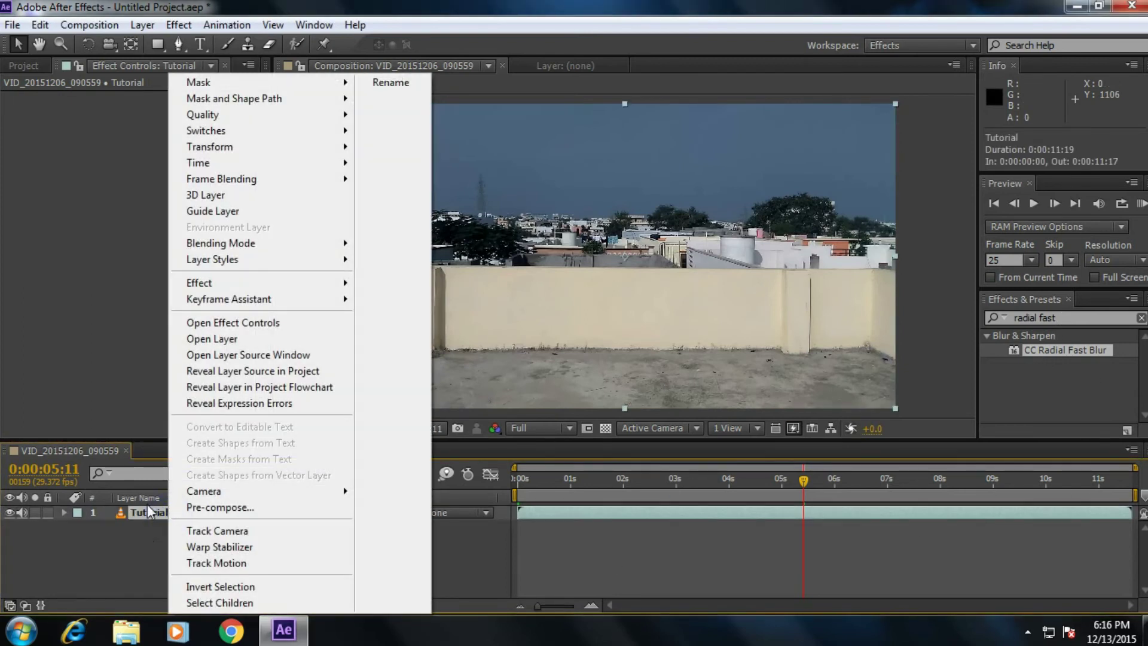
pyautogui.click(143, 532)
pyautogui.press('space')
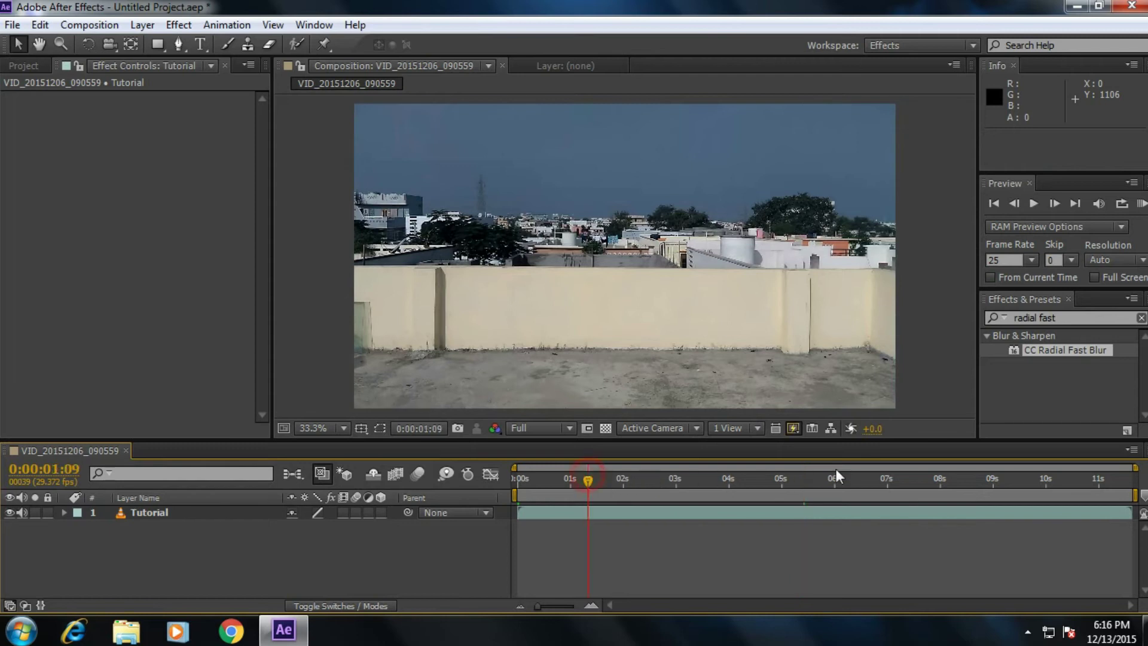
pyautogui.rightClick(164, 511)
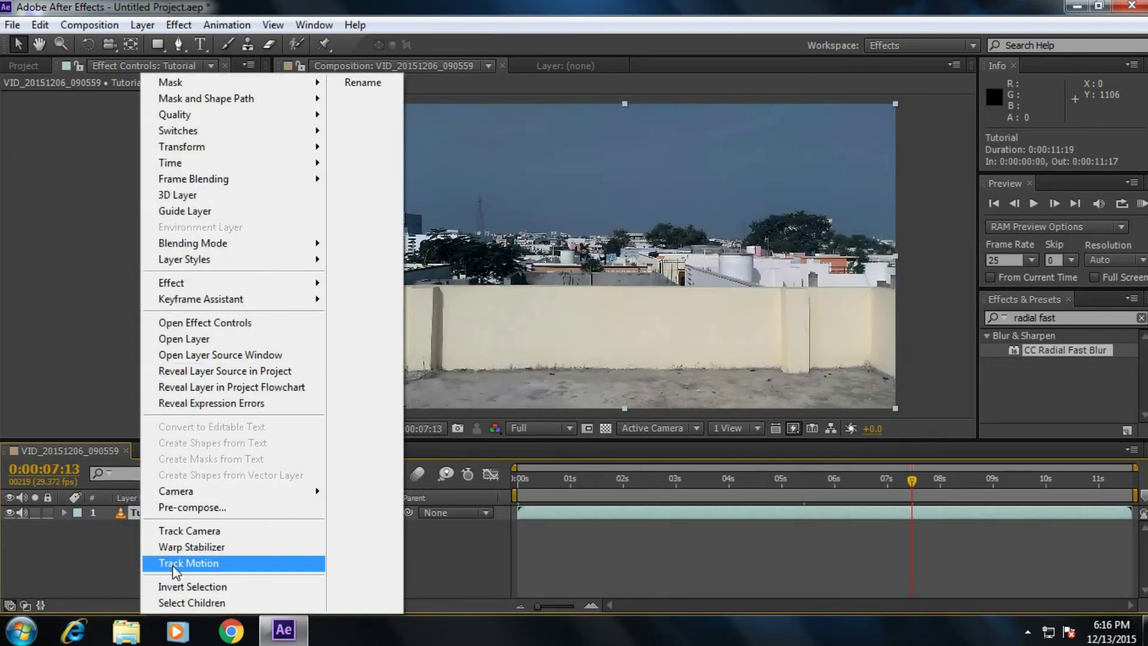
pyautogui.click(103, 548)
pyautogui.rightClick(166, 514)
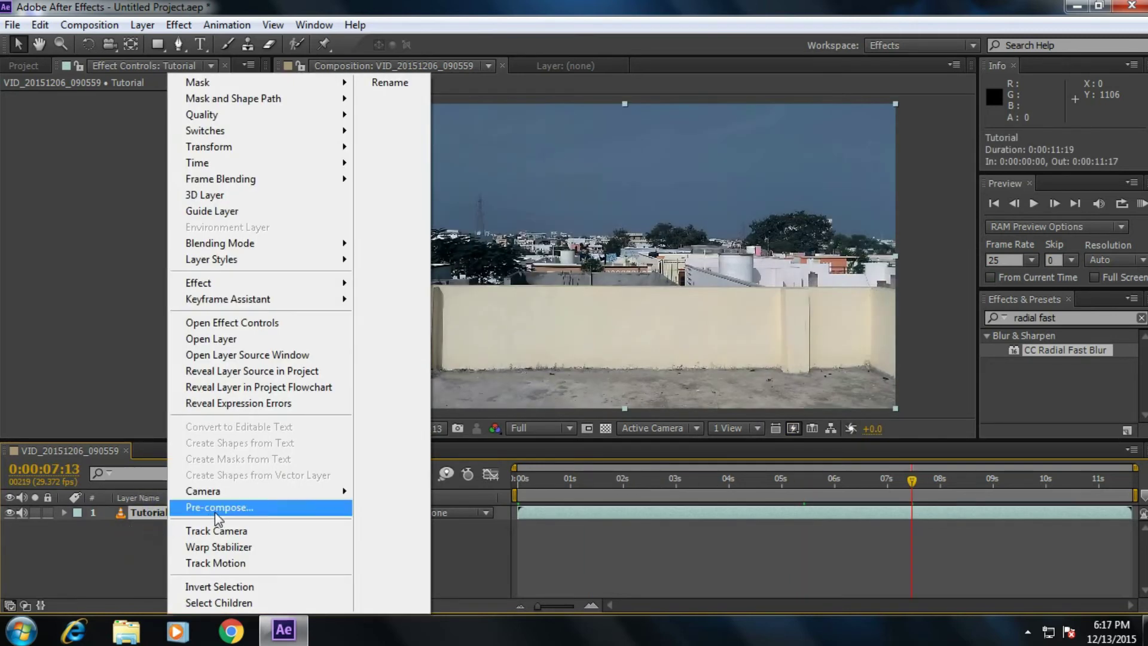
pyautogui.click(214, 511)
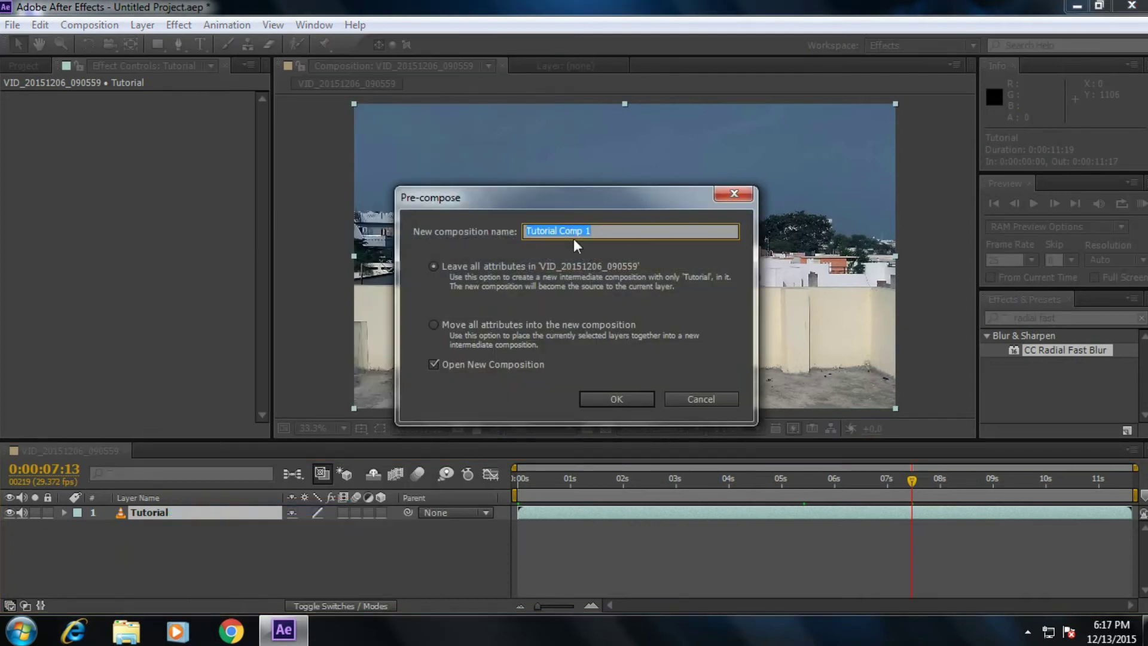
pyautogui.click(605, 396)
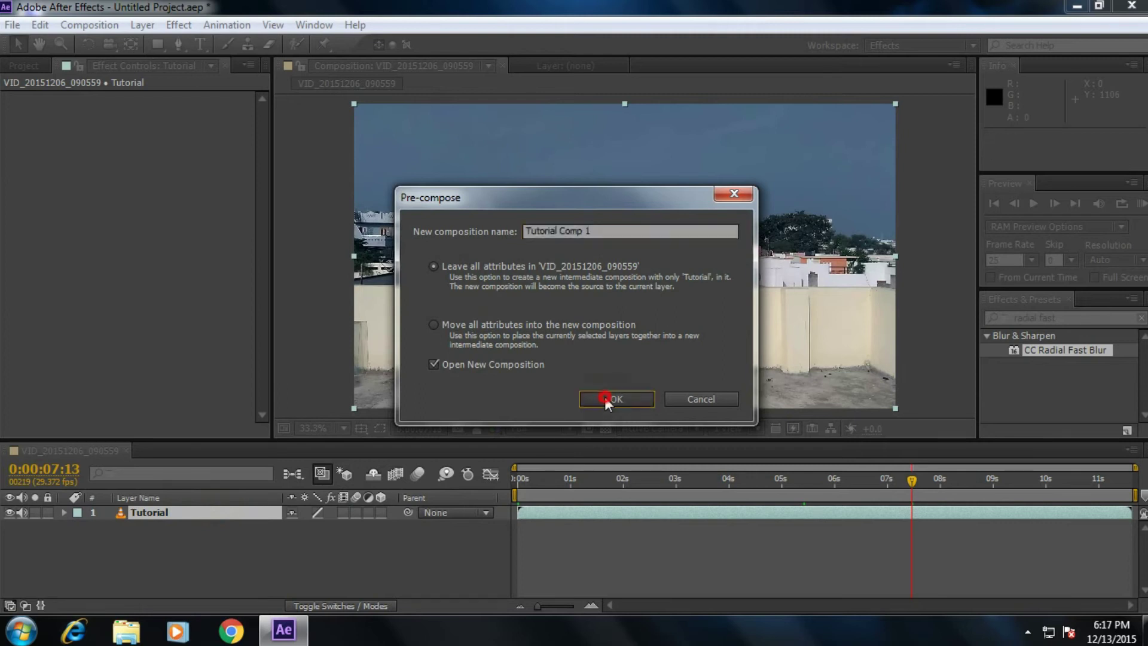
pyautogui.click(89, 446)
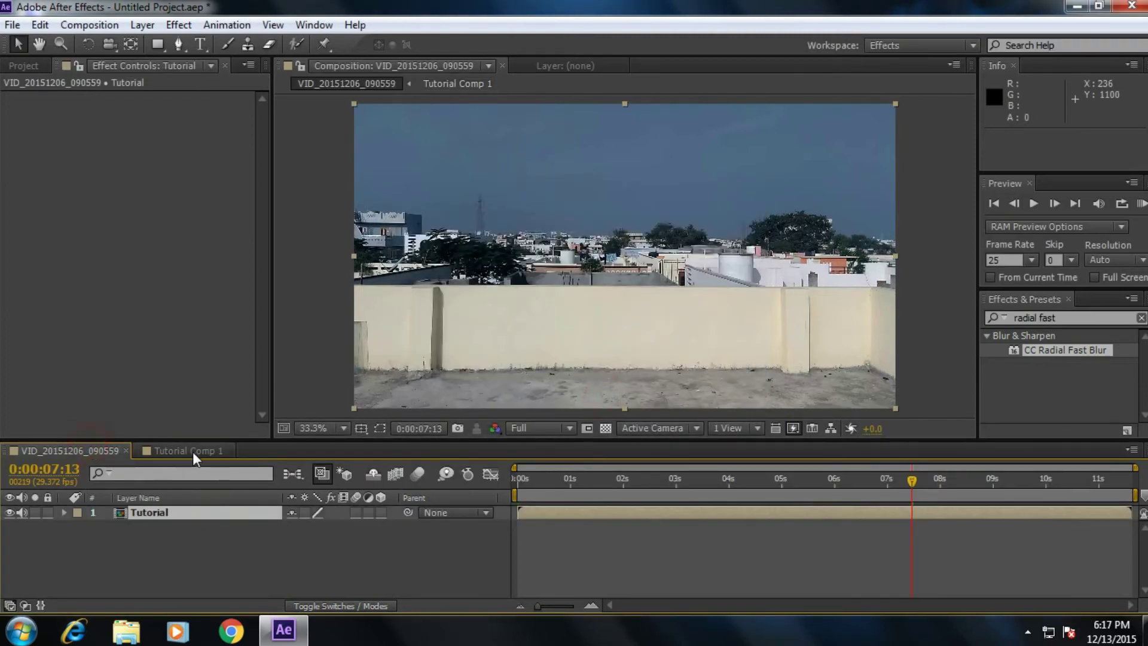
pyautogui.click(229, 450)
pyautogui.moveTo(539, 484); pyautogui.dragTo(1028, 481)
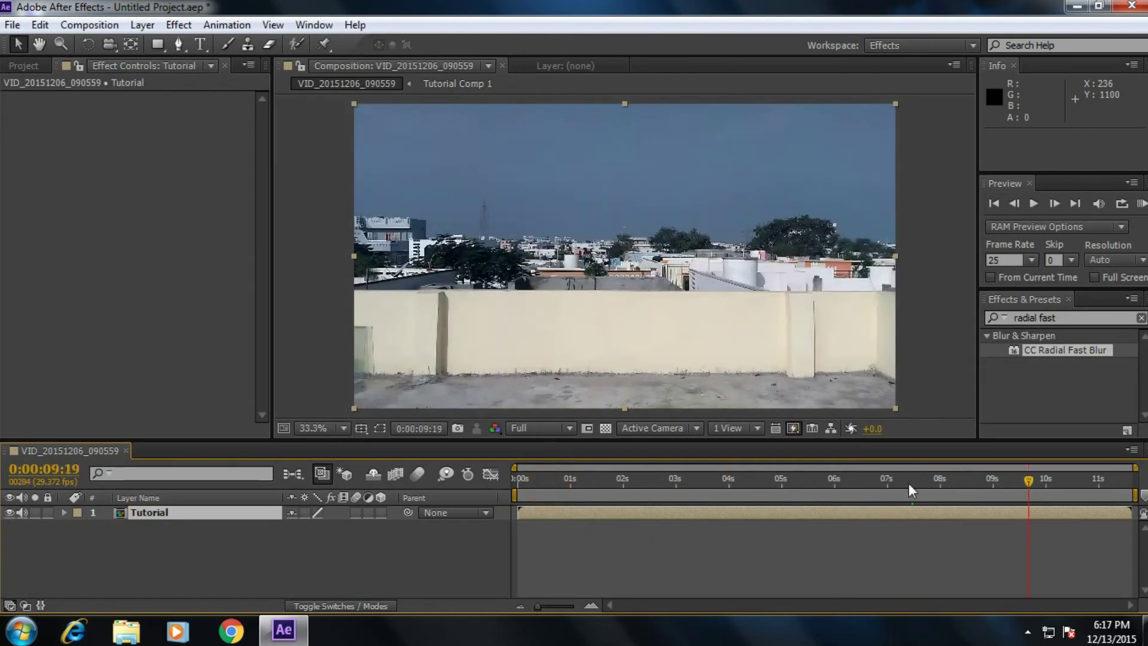
# Step: Open Tutorial Comp 1 from the precomp layer and scrub to a later frame
pyautogui.click(157, 516)
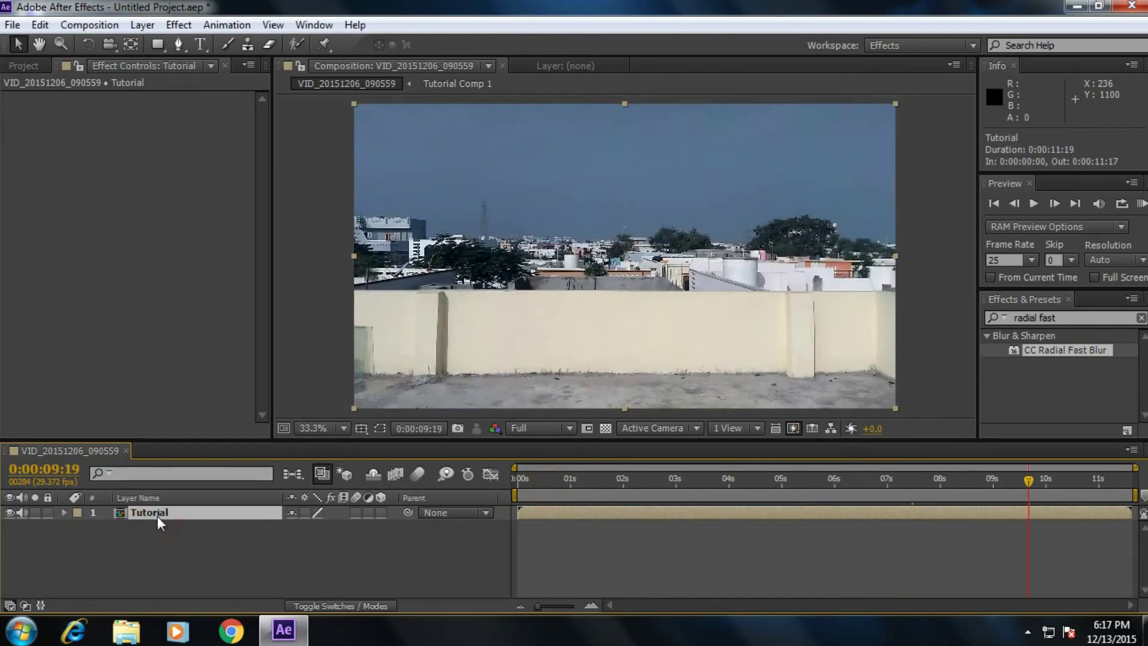
pyautogui.doubleClick(156, 515)
pyautogui.moveTo(522, 482); pyautogui.dragTo(877, 480)
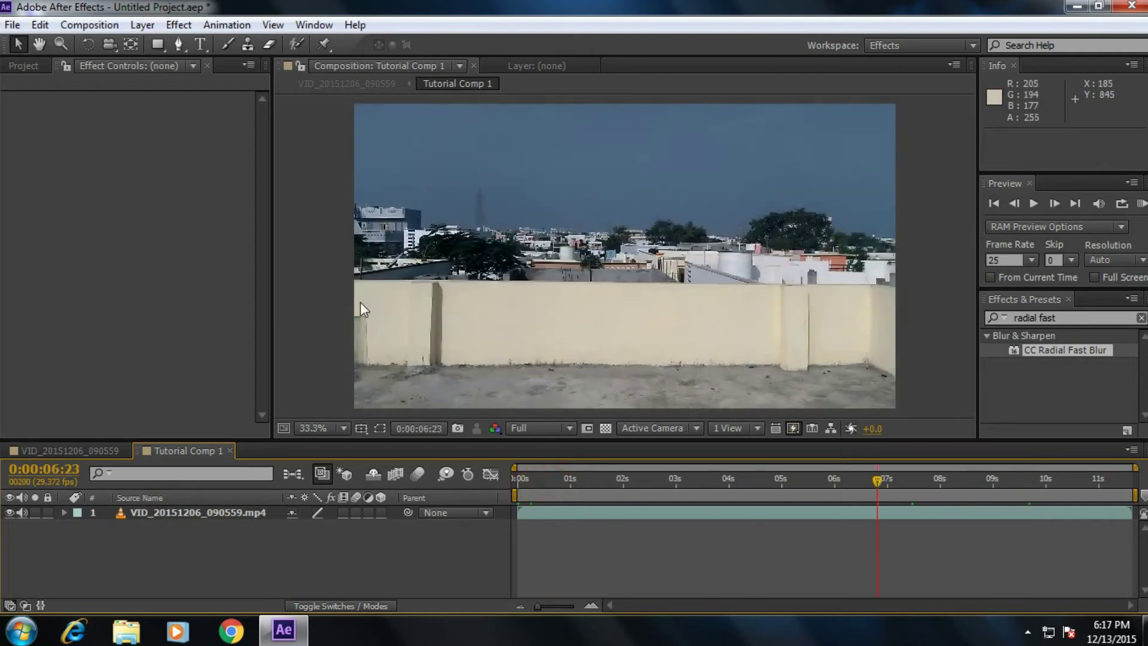
# Step: Pan and zoom the viewer in on the tower, then set magnification to Fit
pyautogui.click(37, 47)
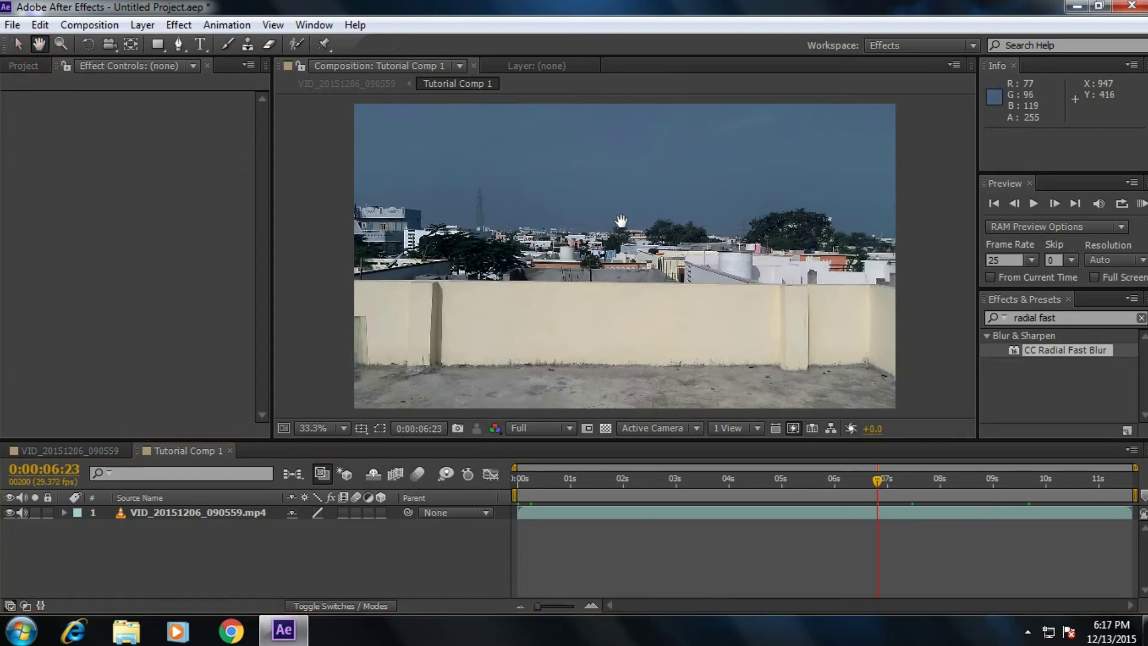
pyautogui.moveTo(620, 221); pyautogui.dragTo(685, 221)
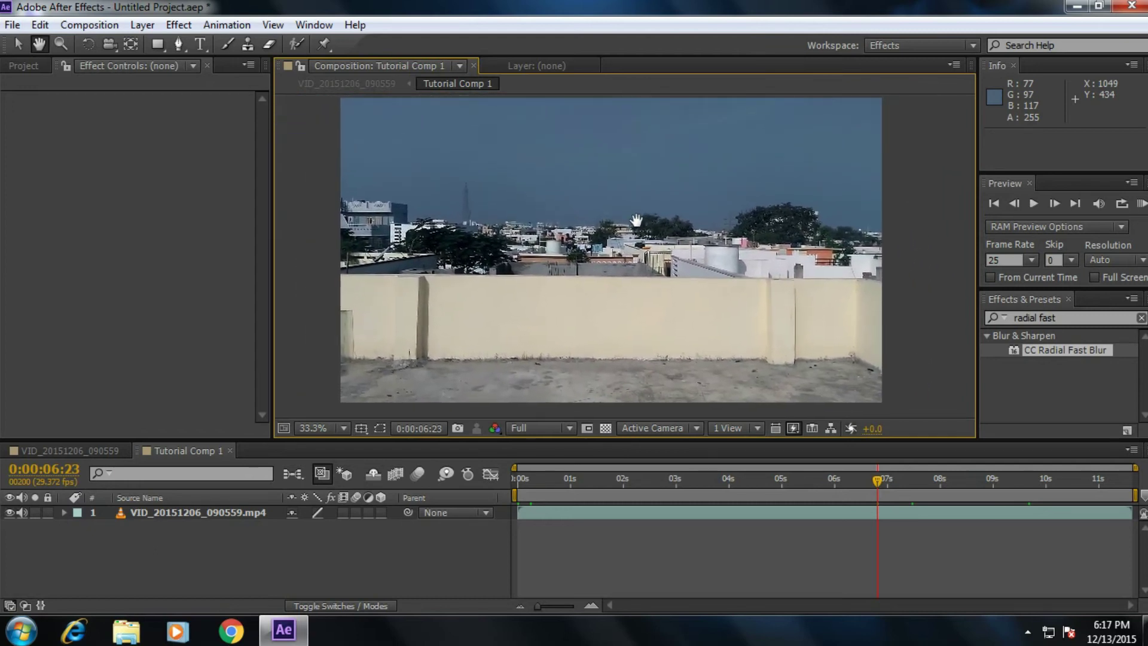
pyautogui.click(61, 44)
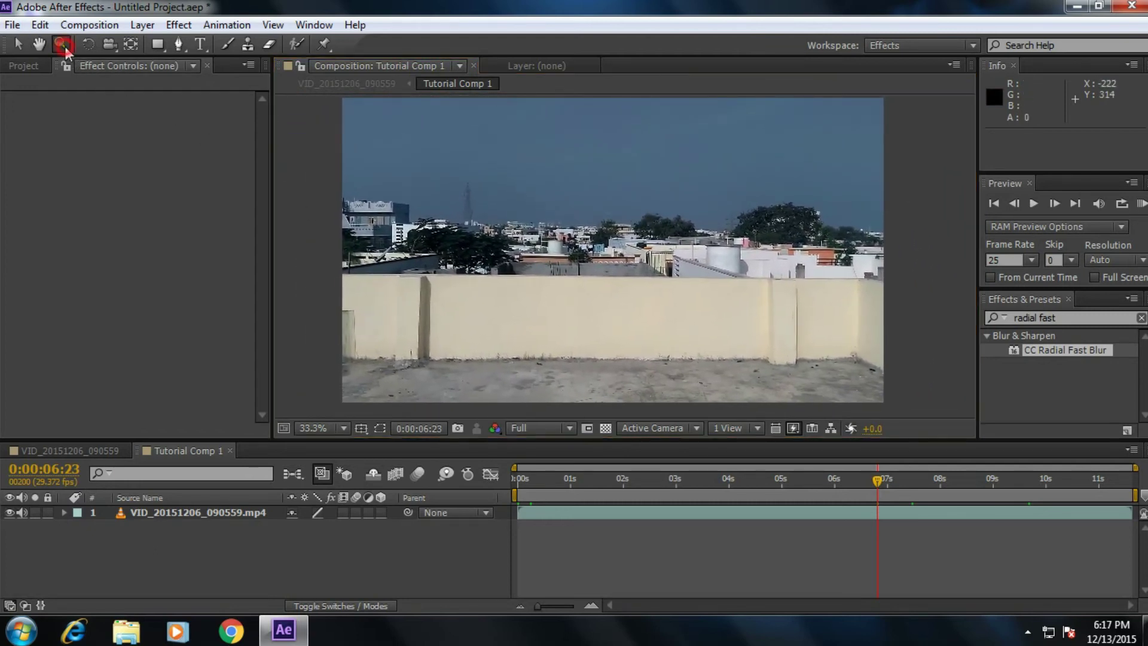
pyautogui.click(478, 220)
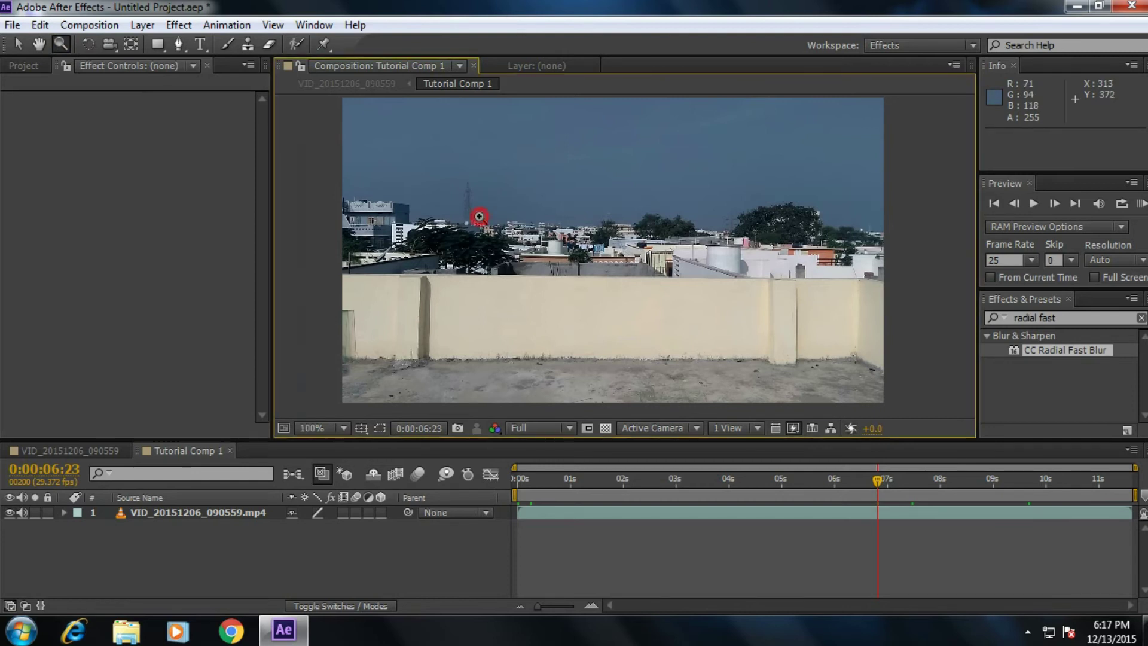
pyautogui.click(589, 264)
pyautogui.click(607, 203)
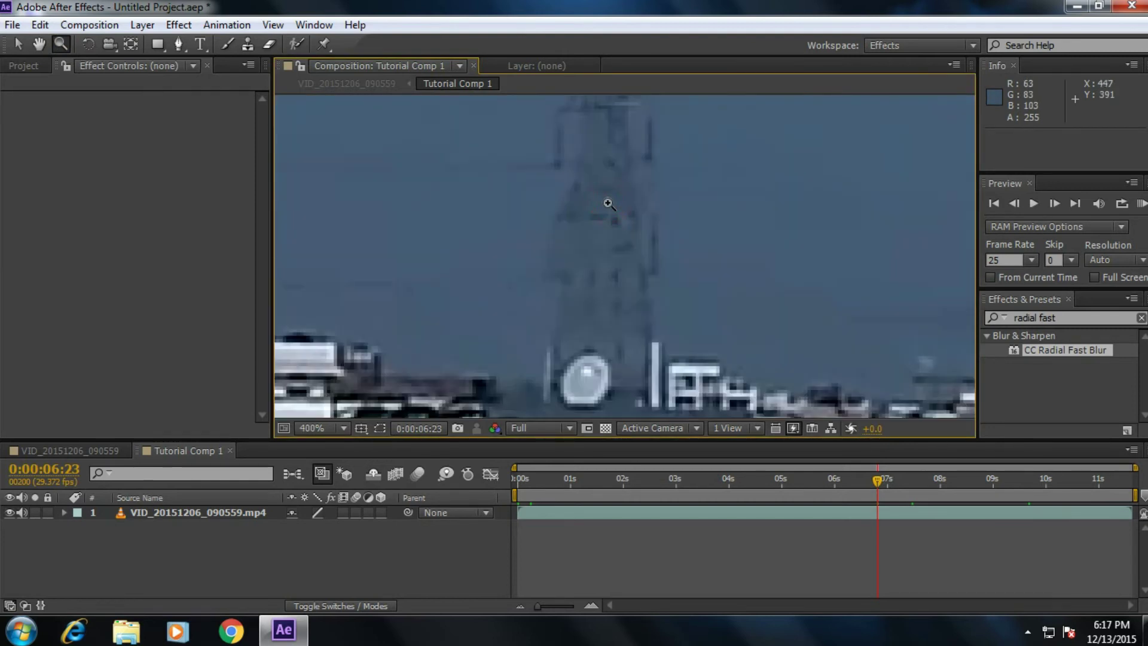
pyautogui.scroll(-4, 610, 203)
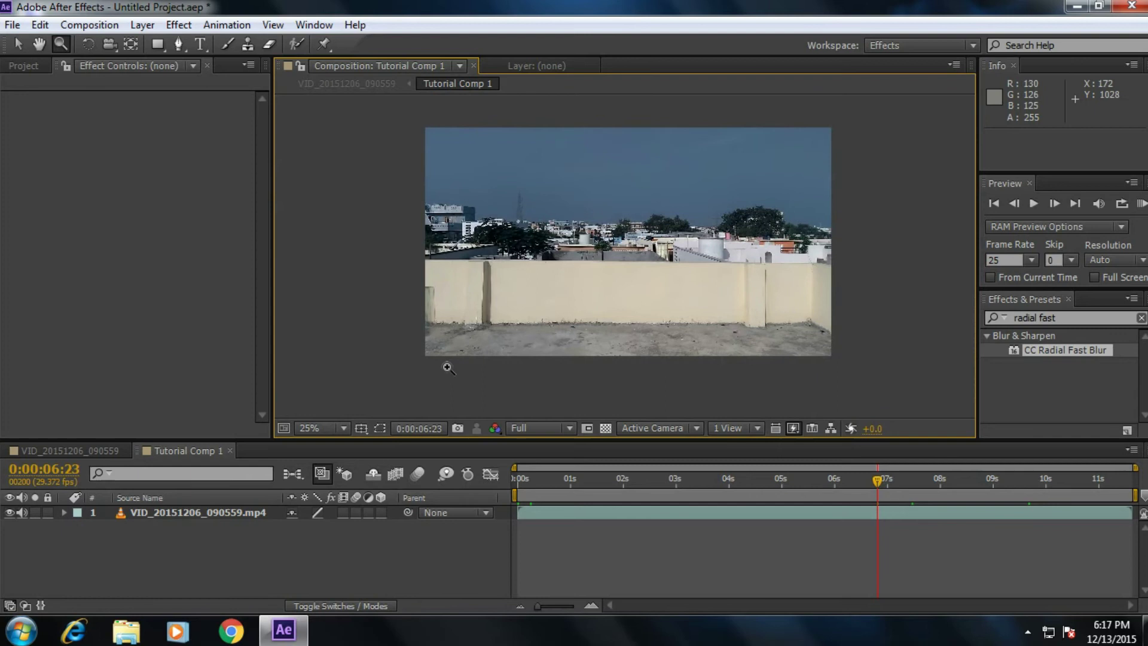
pyautogui.click(343, 428)
pyautogui.click(341, 142)
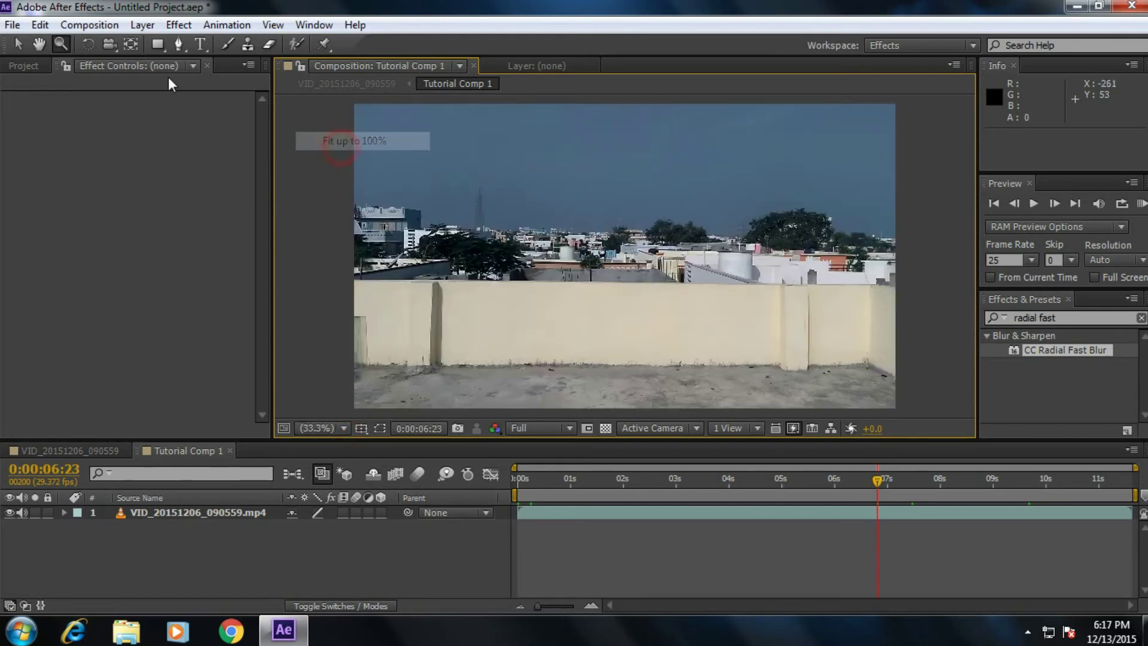
# Step: Expand and collapse the video layer's properties, then rotate the layer very slightly with the Rotation tool
pyautogui.click(88, 43)
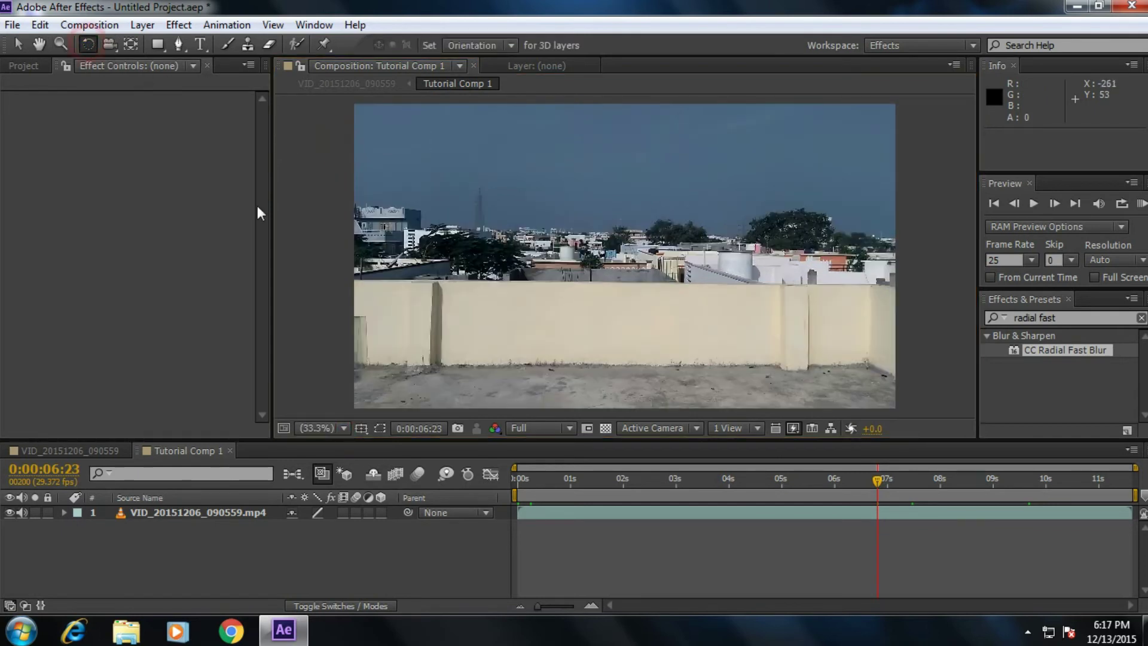
pyautogui.click(65, 512)
pyautogui.click(80, 527)
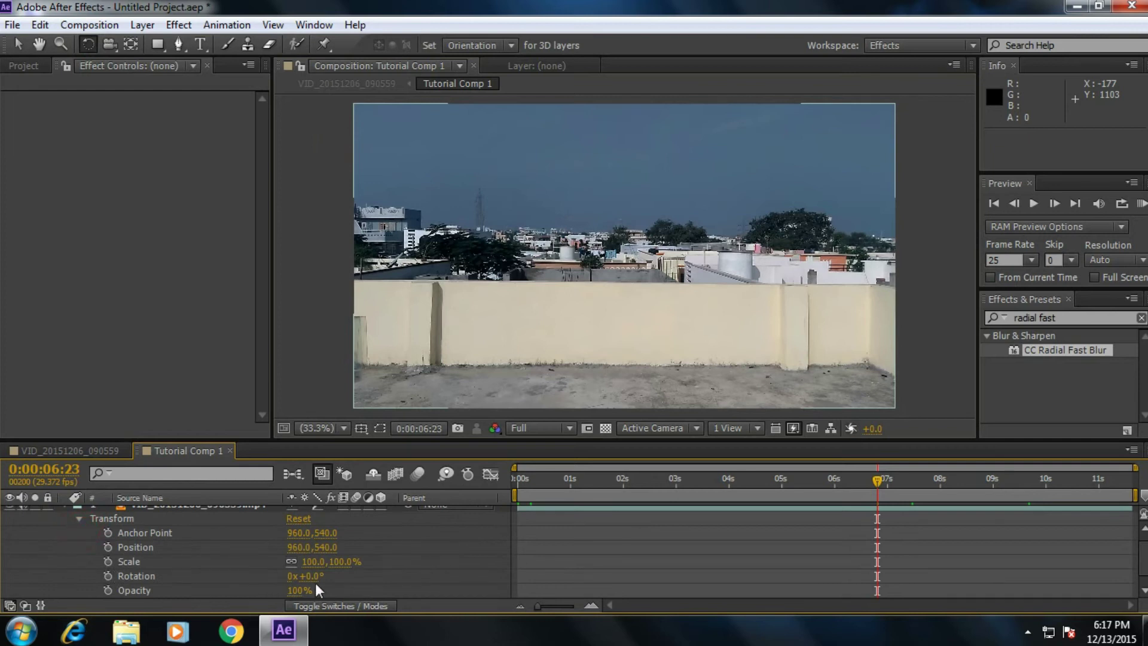
pyautogui.scroll(1, 65, 545)
pyautogui.click(64, 513)
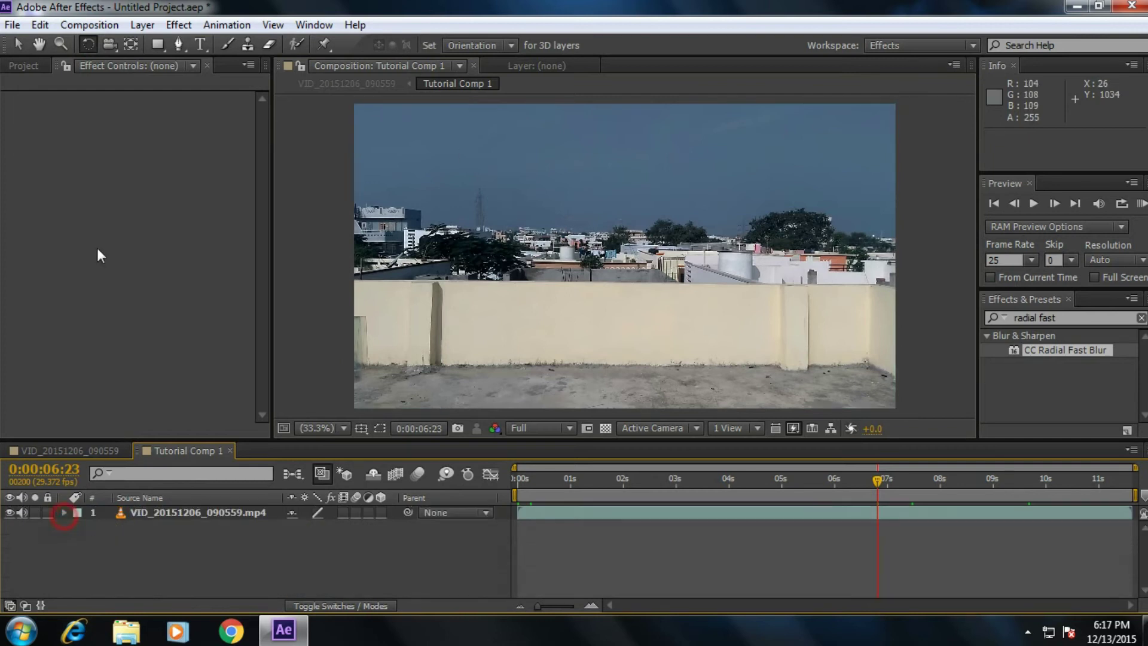
pyautogui.click(63, 513)
pyautogui.click(64, 512)
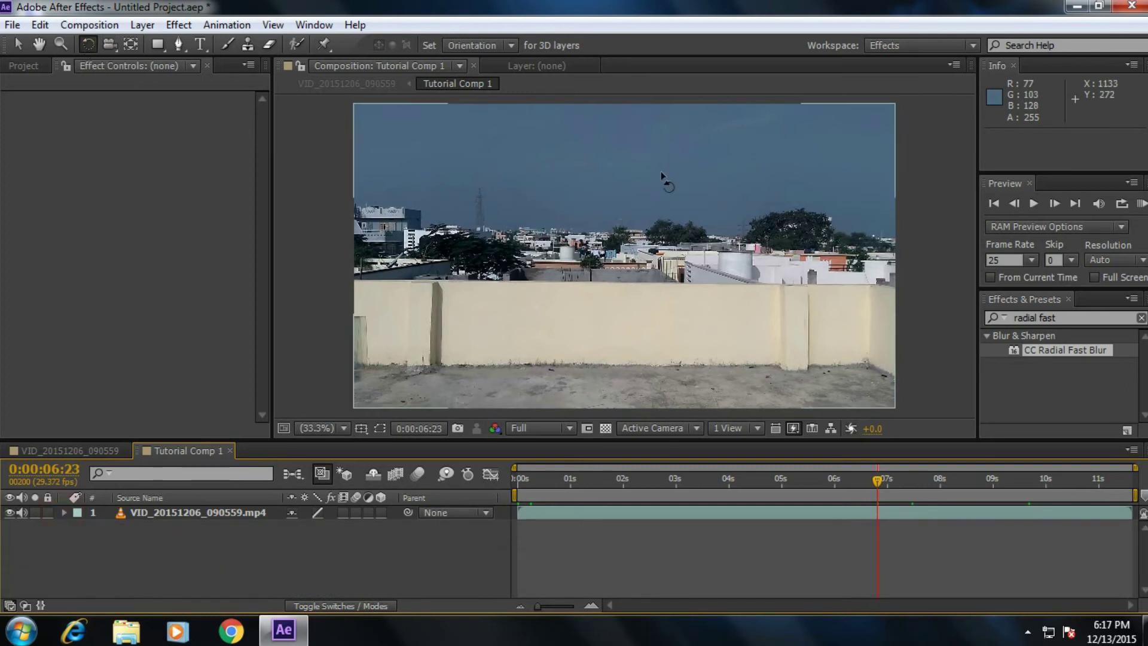
pyautogui.click(210, 513)
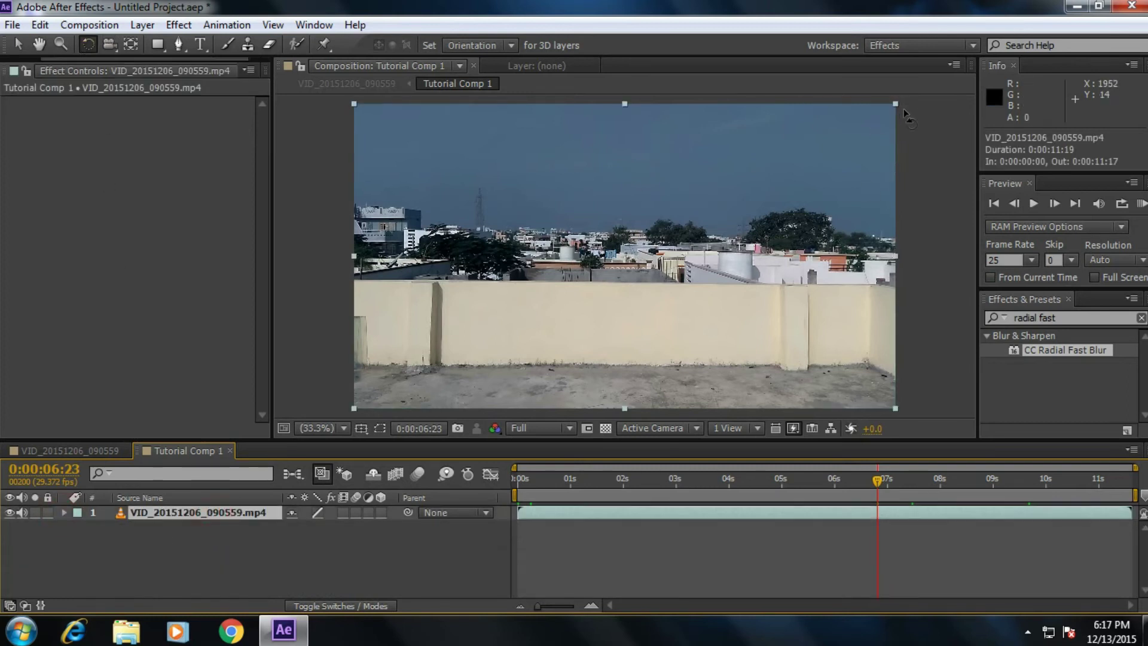
pyautogui.moveTo(898, 106); pyautogui.dragTo(906, 123)
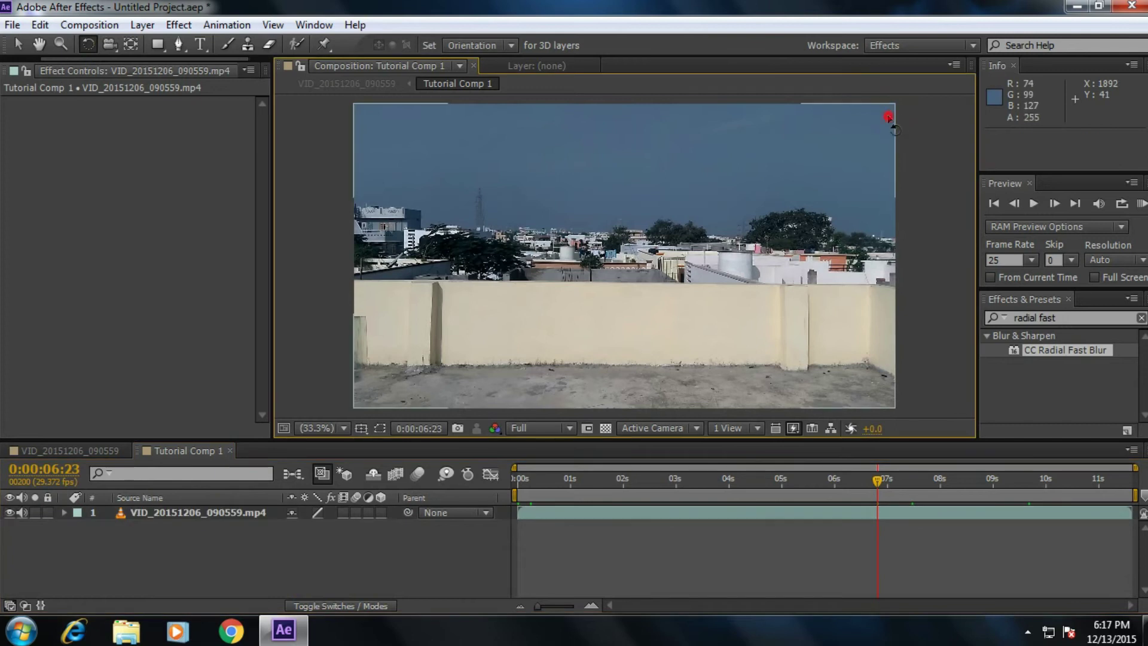
pyautogui.click(888, 118)
pyautogui.moveTo(896, 111)
pyautogui.mouseDown()
pyautogui.moveTo(925, 187)
pyautogui.moveTo(930, 295)
pyautogui.moveTo(908, 307)
pyautogui.moveTo(927, 166)
pyautogui.moveTo(904, 99)
pyautogui.mouseUp()
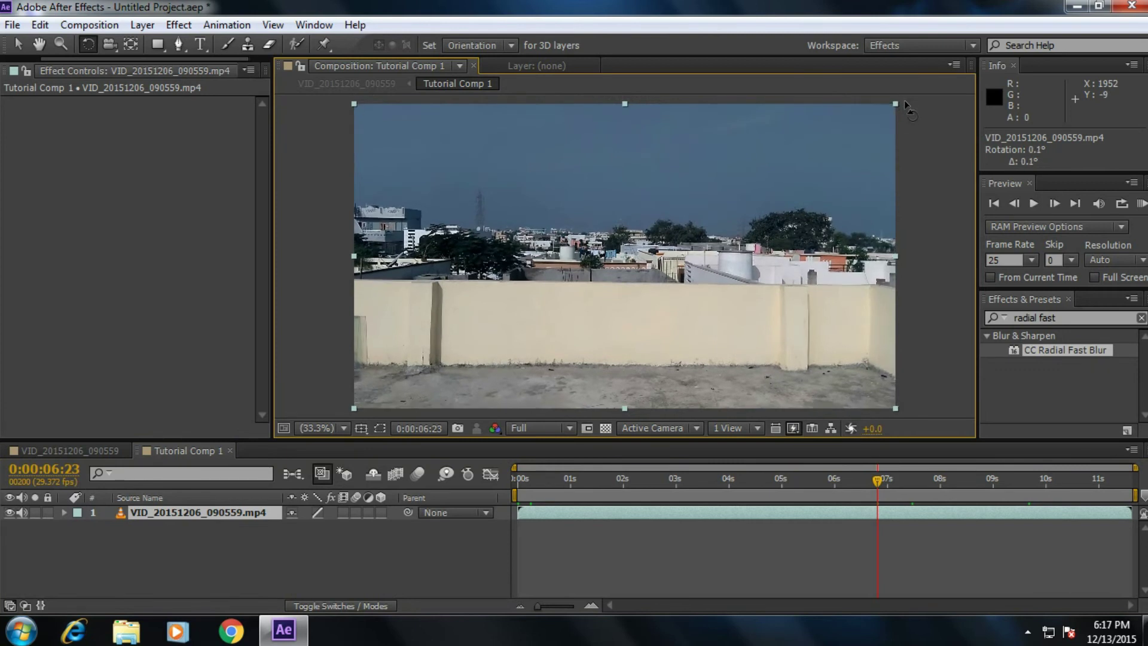
# Step: Draw a rectangular Mask 1 over the upper-middle of the rooftop video
pyautogui.click(113, 45)
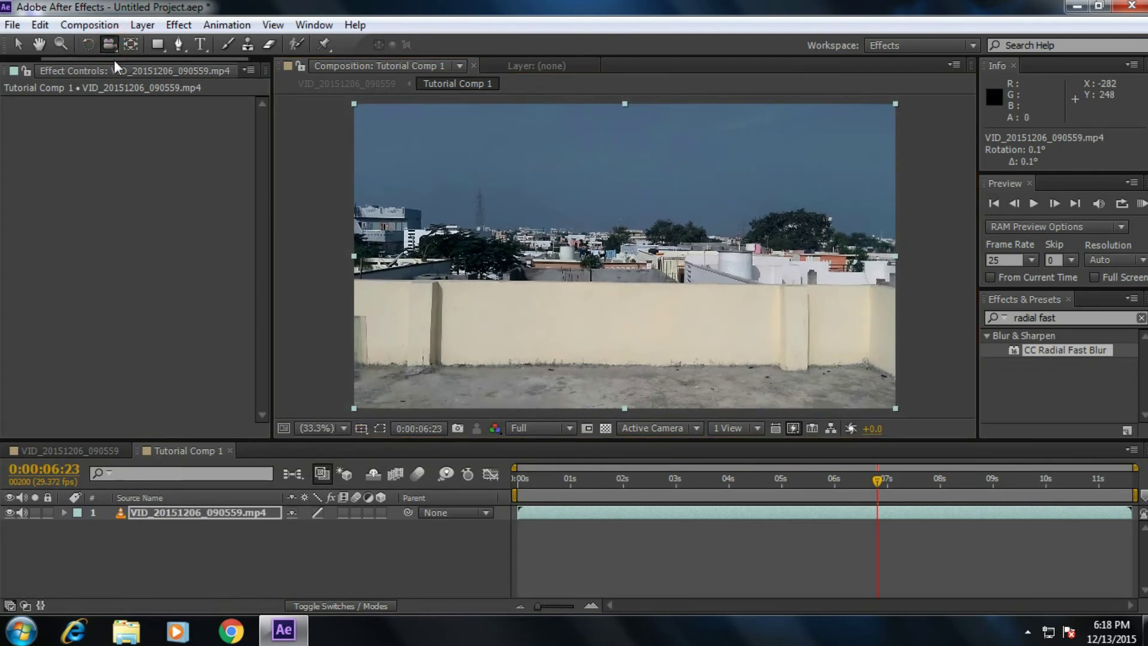
pyautogui.scroll(3, 115, 59)
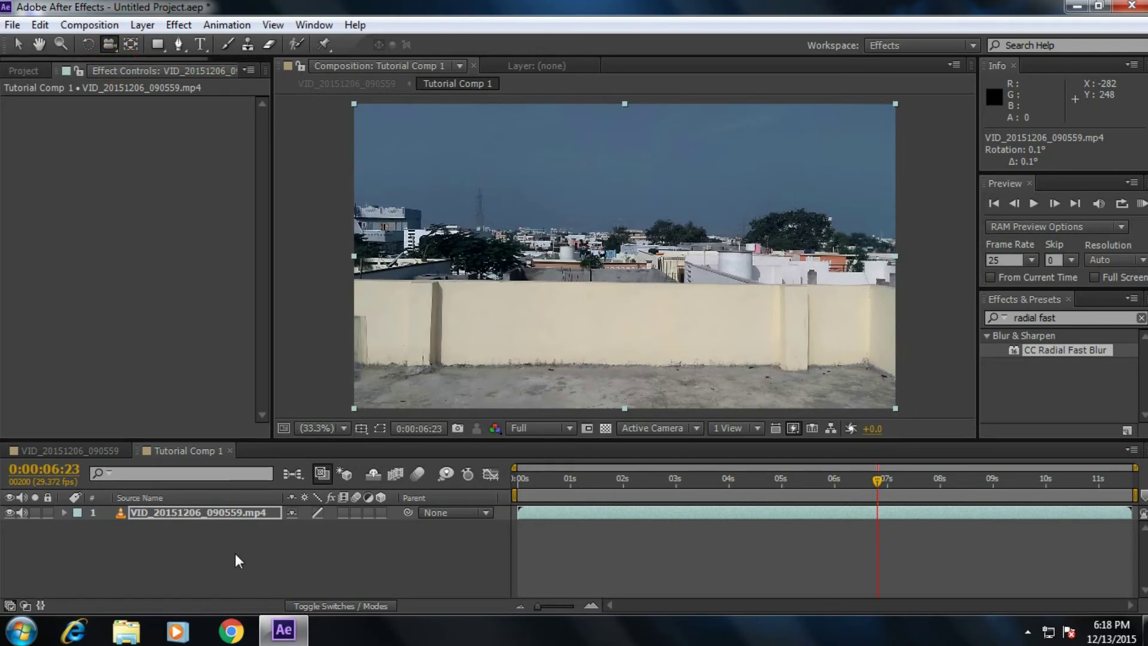
pyautogui.click(162, 46)
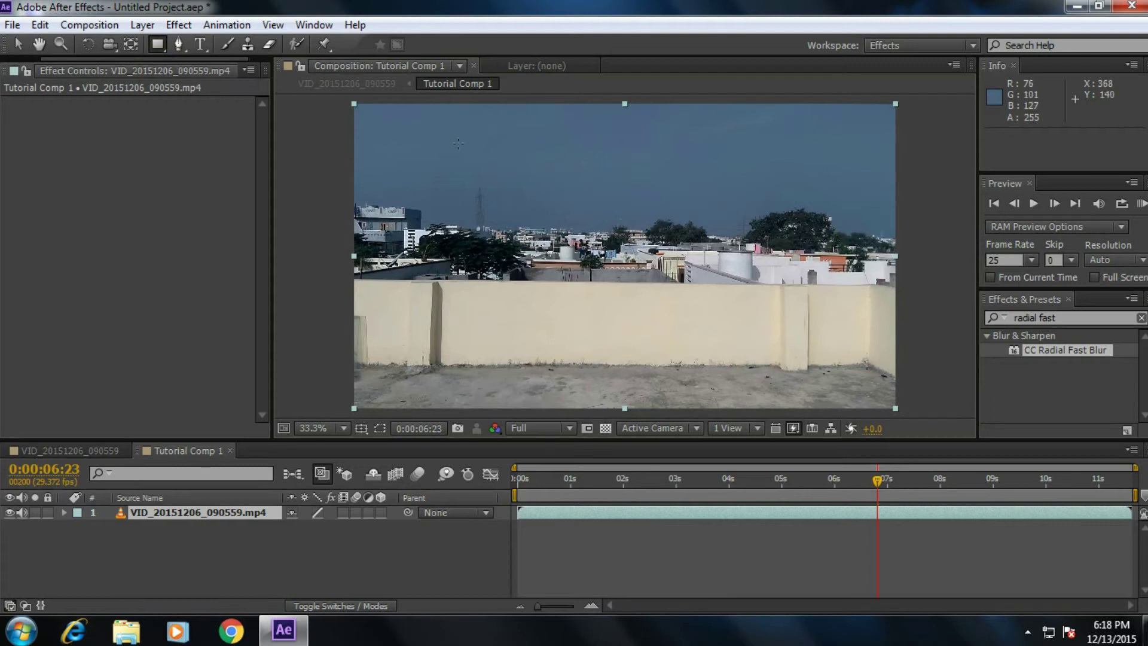
pyautogui.moveTo(458, 144); pyautogui.dragTo(826, 367)
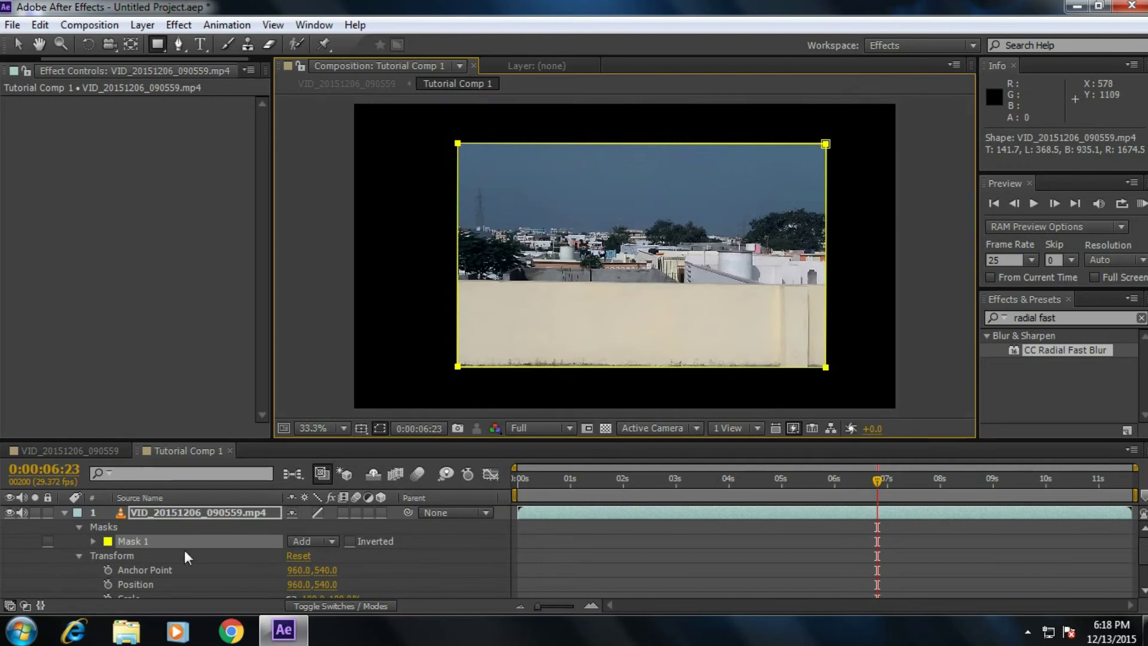
pyautogui.scroll(-2, 317, 562)
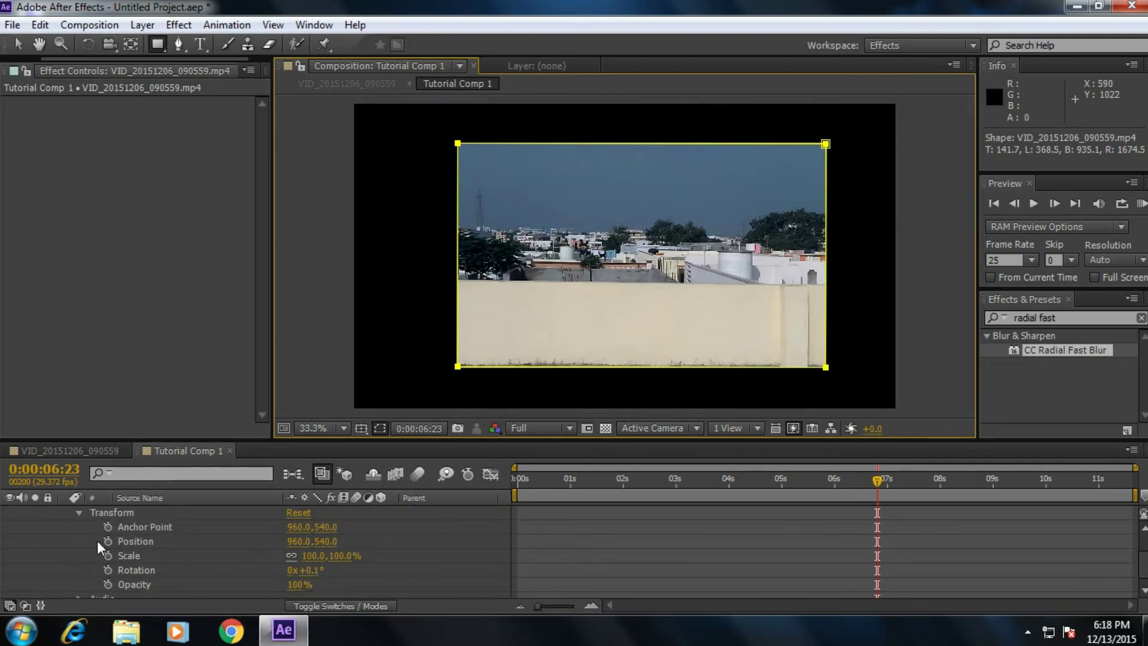
pyautogui.scroll(3, 120, 540)
pyautogui.click(79, 556)
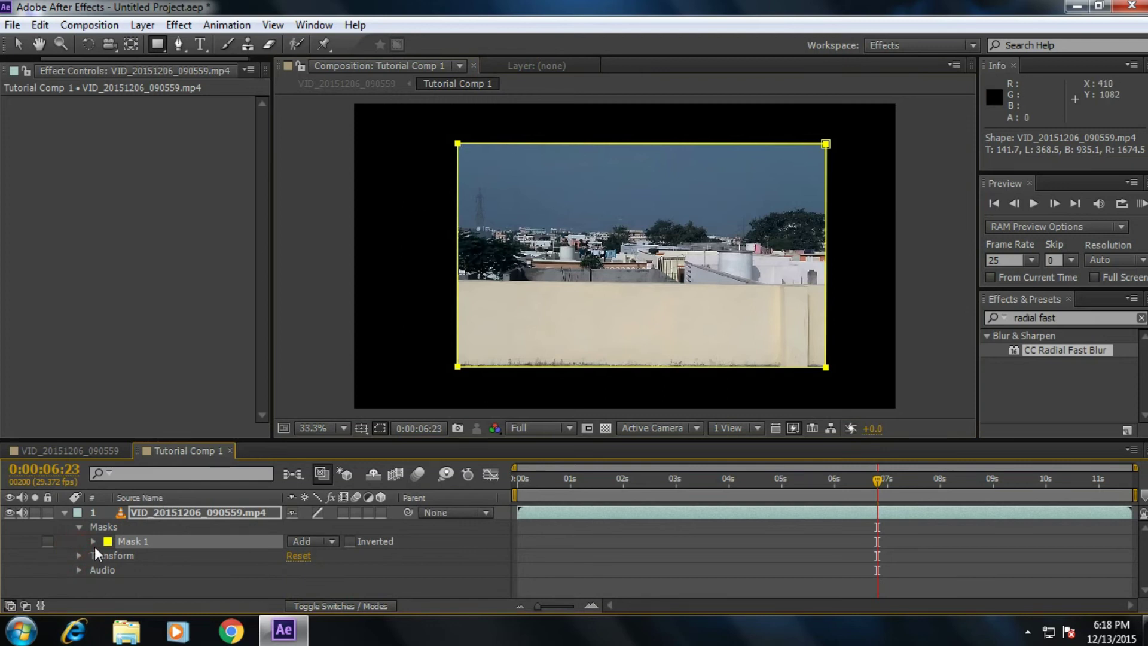
pyautogui.click(64, 512)
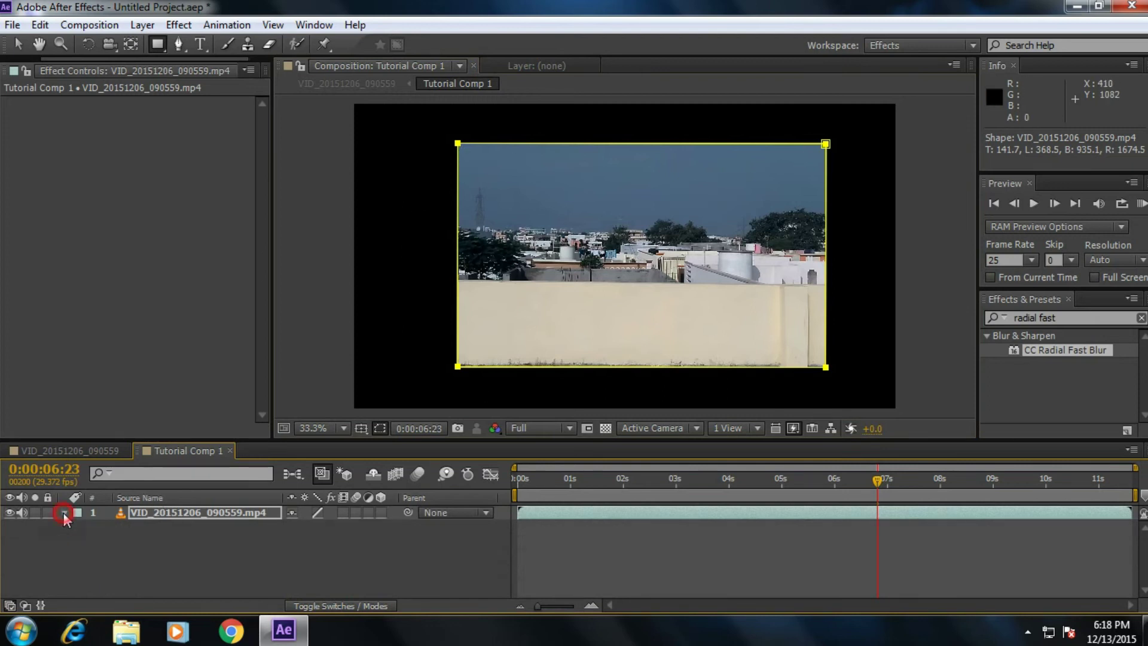
pyautogui.click(64, 512)
pyautogui.click(93, 540)
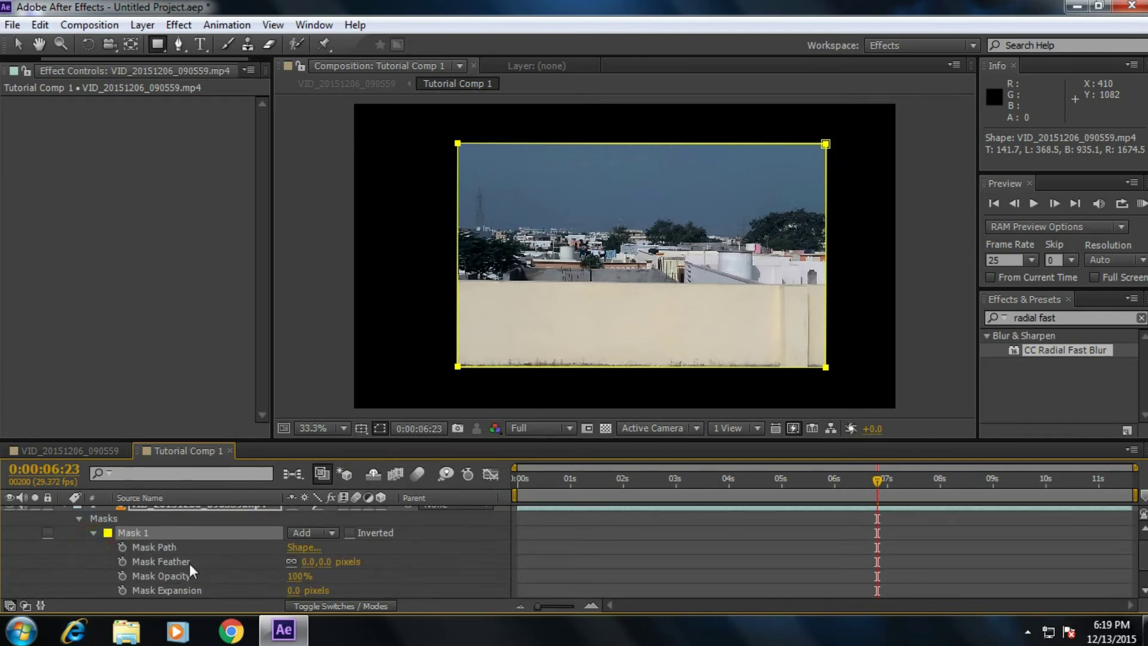
pyautogui.click(324, 562)
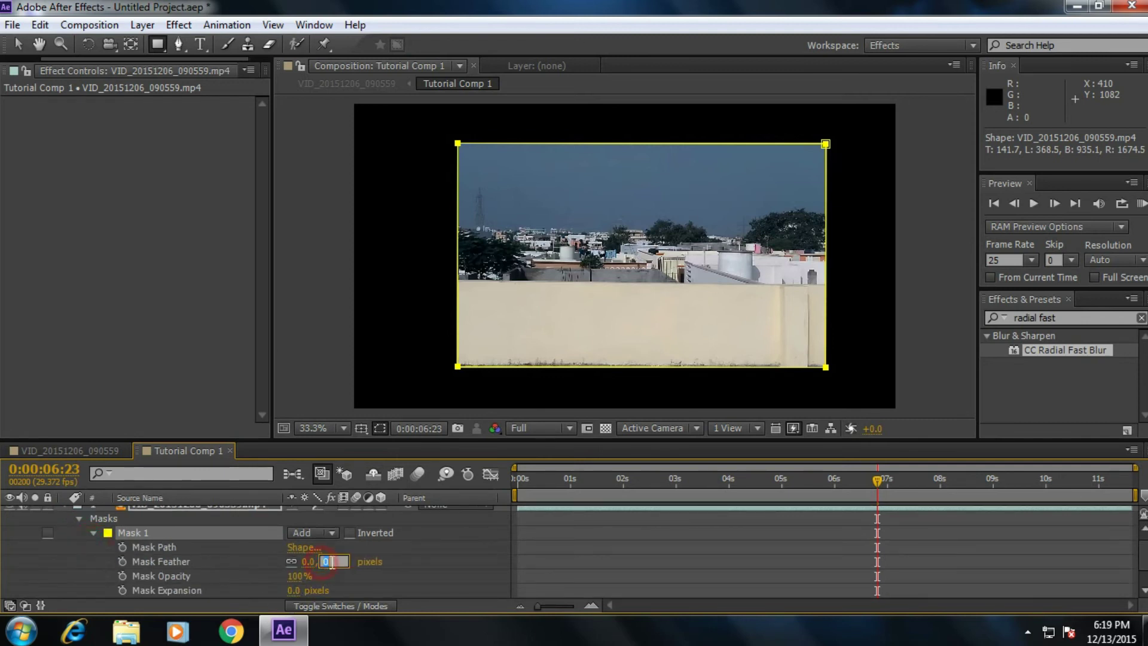
pyautogui.moveTo(334, 560); pyautogui.dragTo(446, 561)
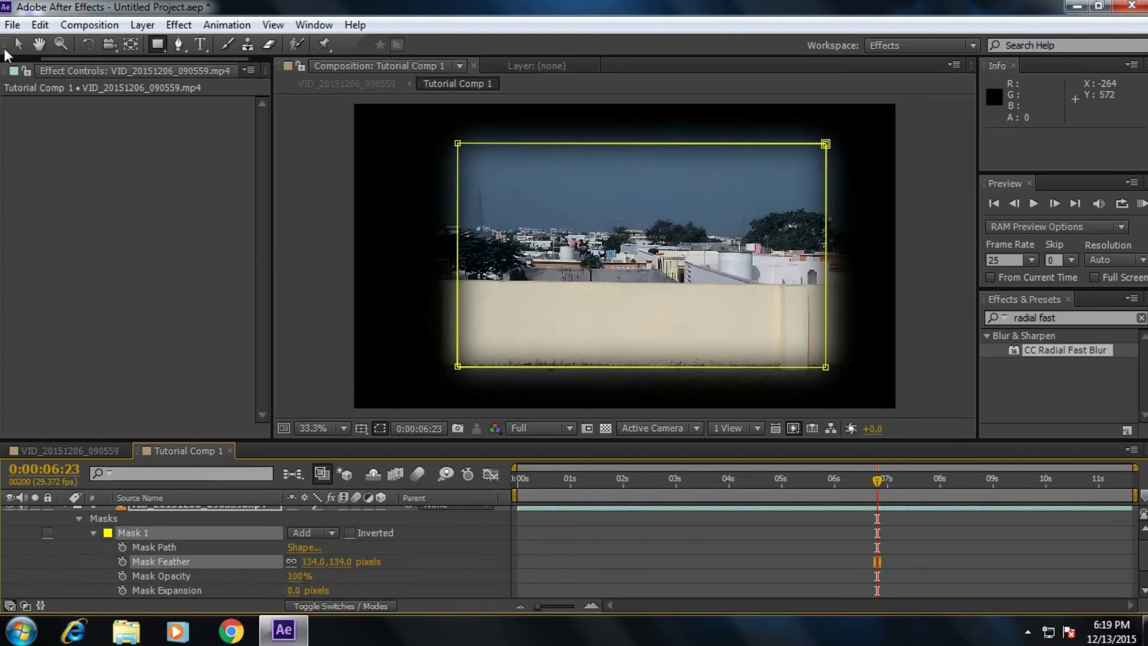
pyautogui.moveTo(5, 44); pyautogui.dragTo(17, 62)
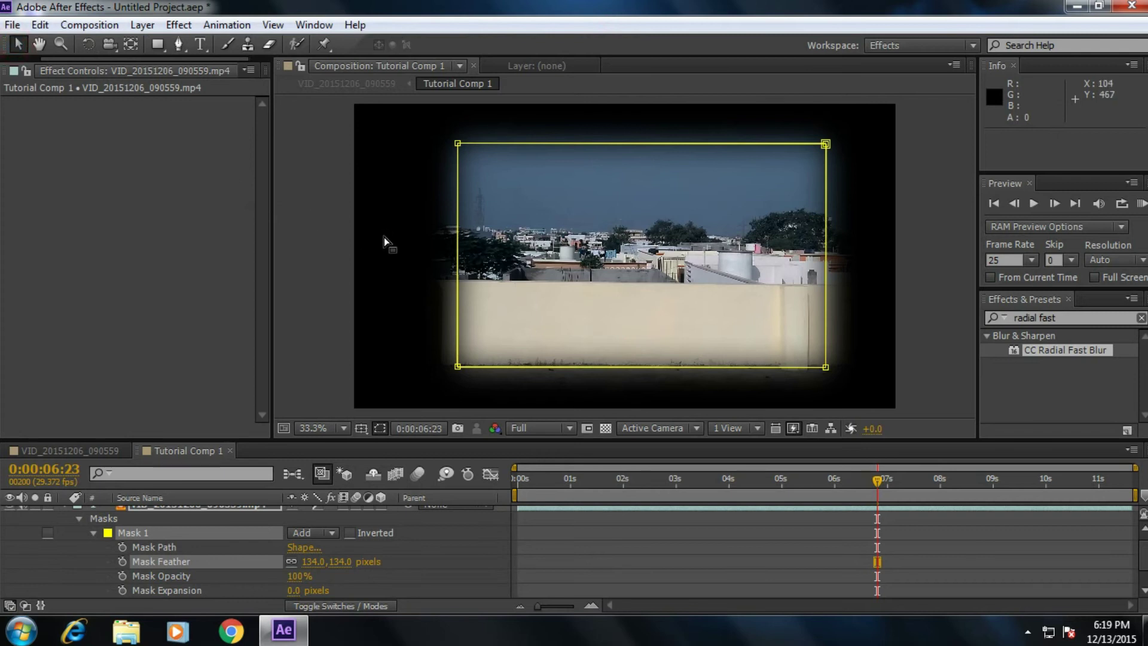
pyautogui.click(329, 277)
pyautogui.click(384, 215)
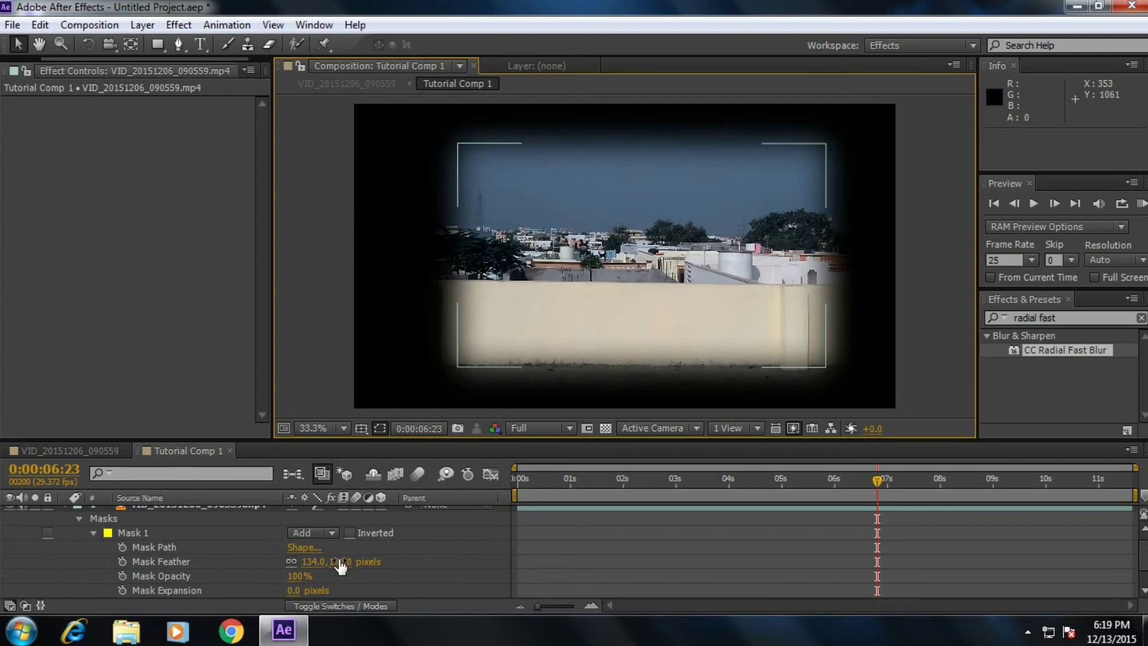
pyautogui.moveTo(337, 561); pyautogui.dragTo(216, 558)
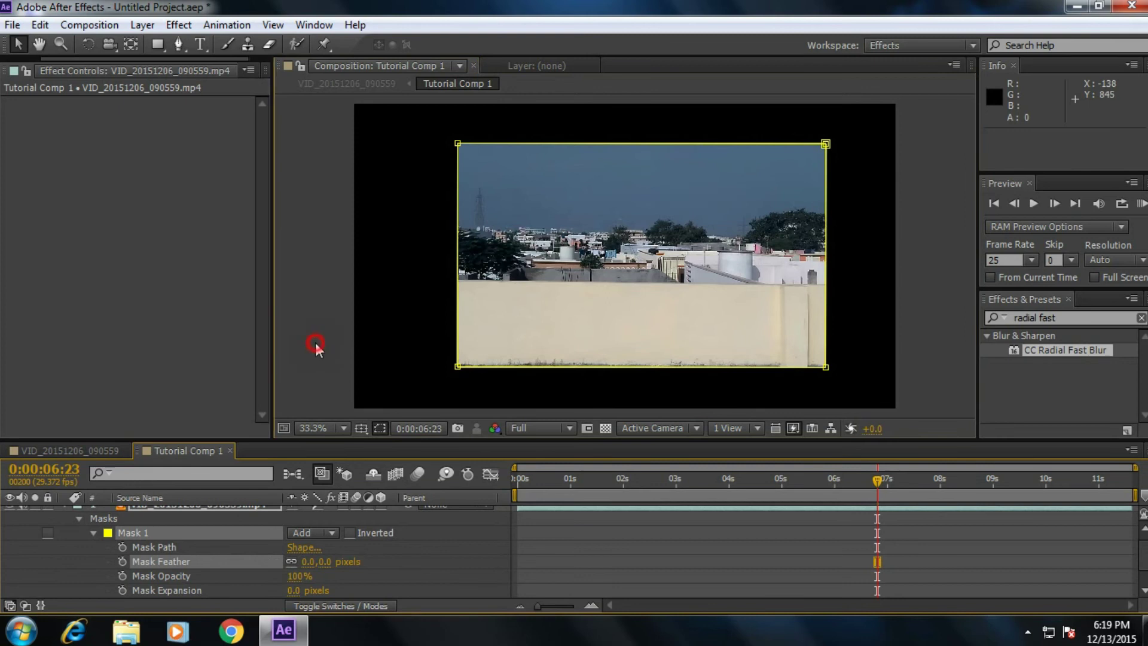
pyautogui.click(441, 364)
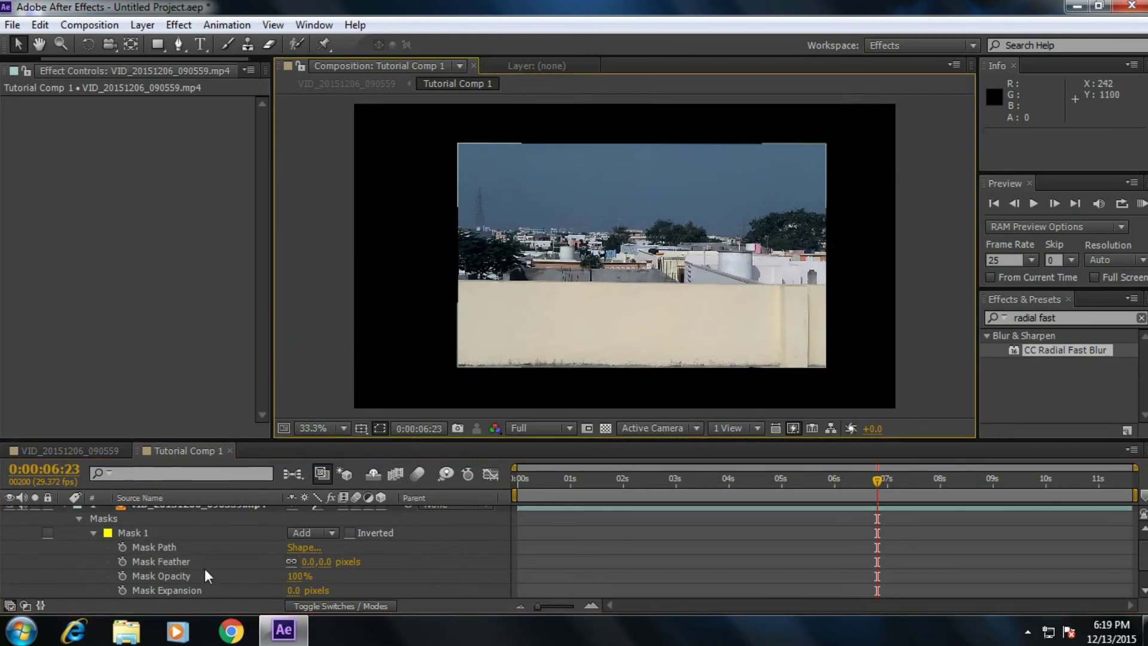
# Step: Collapse the mask properties, then delete the stray Shape Layer 1 made by a pen click
pyautogui.click(94, 532)
pyautogui.click(79, 518)
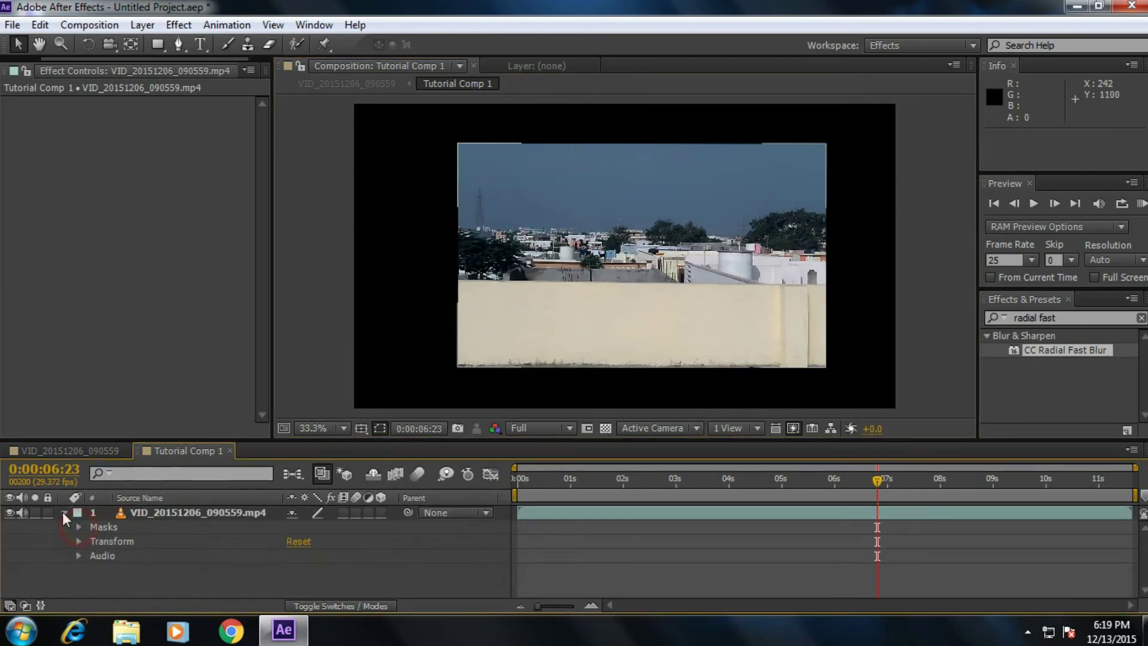
pyautogui.click(64, 512)
pyautogui.click(178, 45)
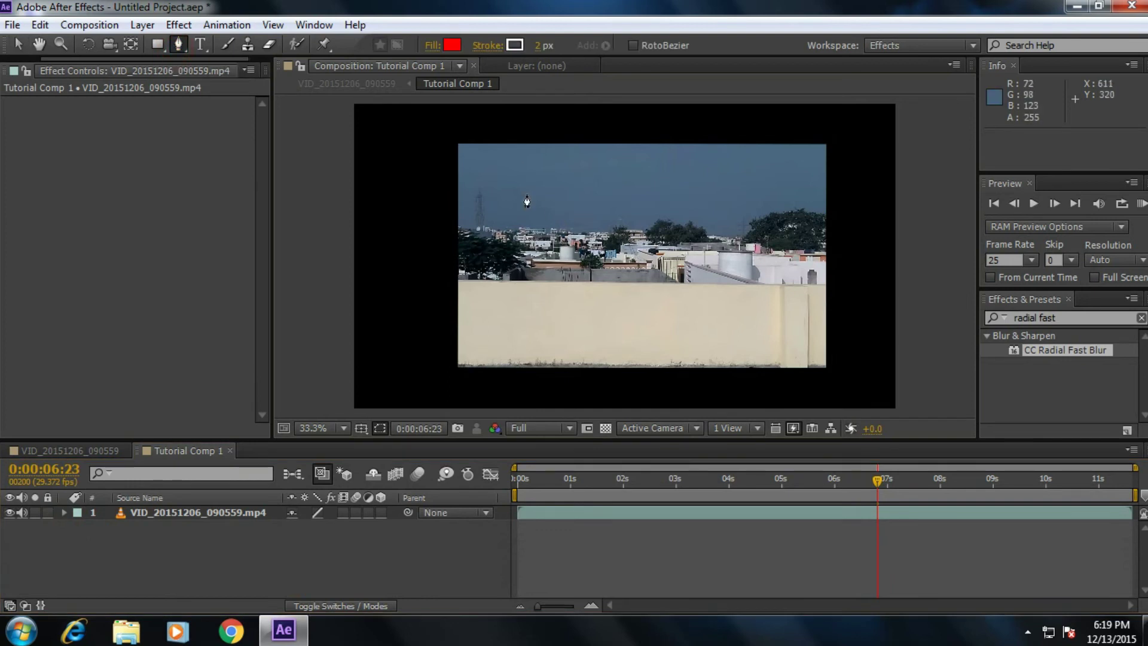
pyautogui.click(526, 219)
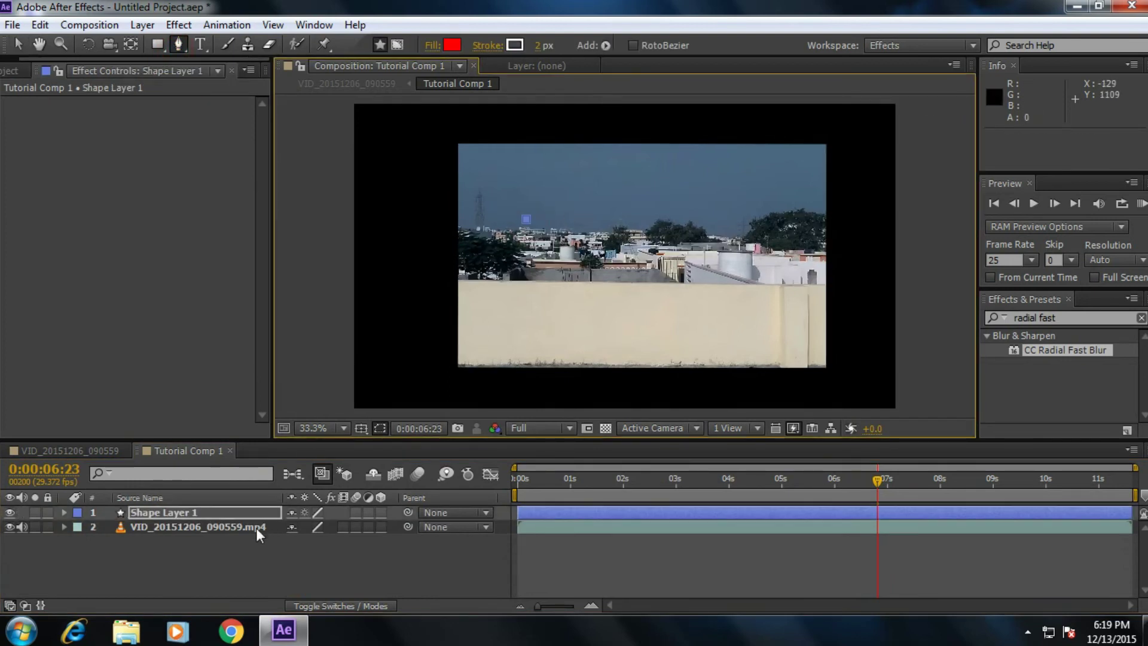
pyautogui.click(246, 513)
pyautogui.press('Delete')
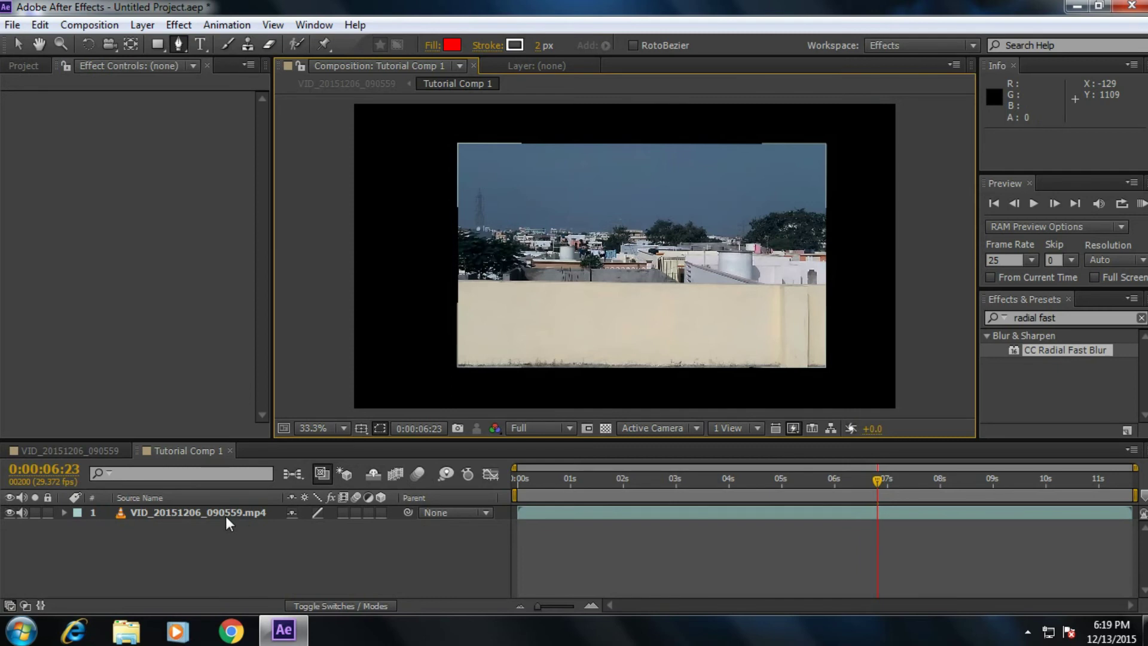
# Step: Add a pen mask point on the video layer's sky and move both masks
pyautogui.click(226, 515)
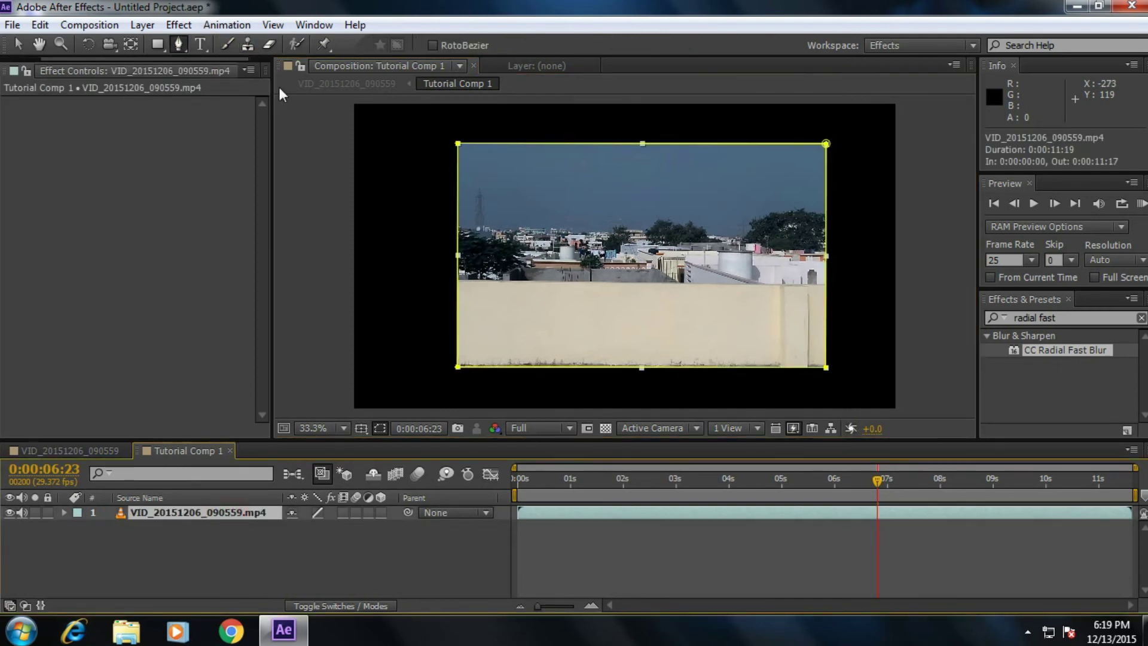
pyautogui.click(561, 201)
pyautogui.press('v')
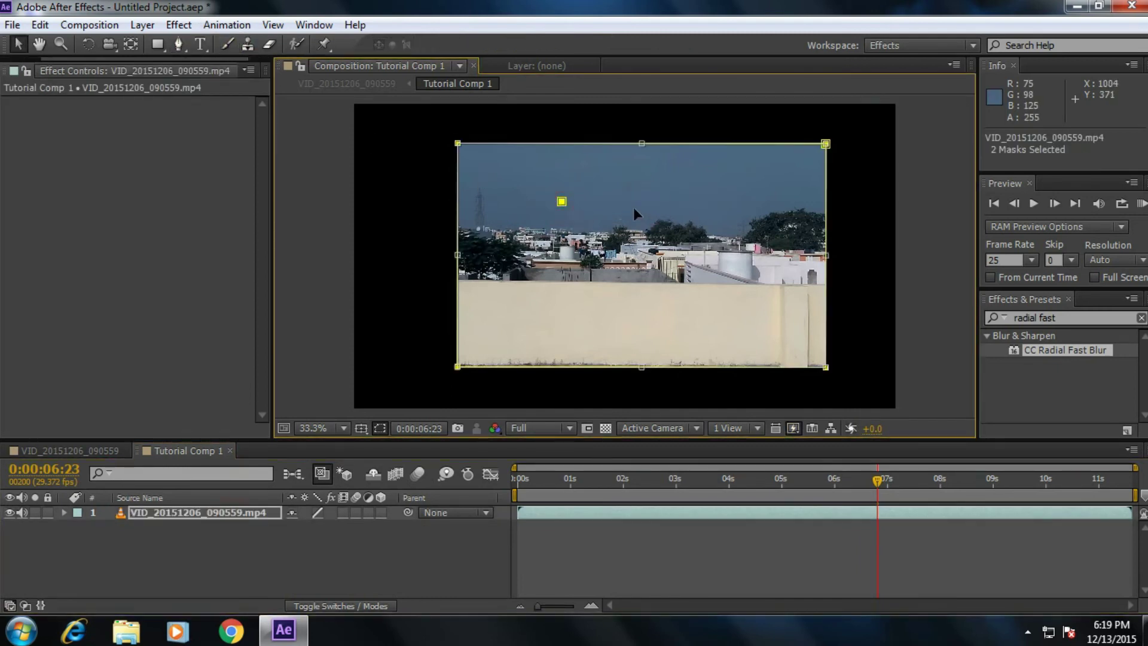
pyautogui.press('g')
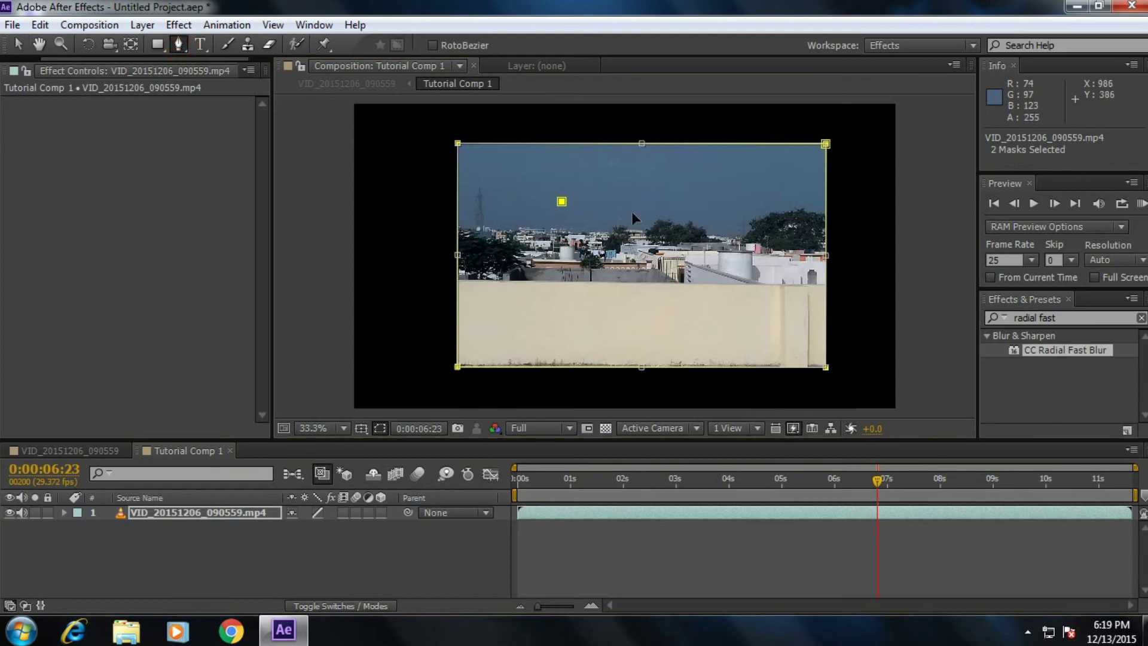
pyautogui.moveTo(458, 144); pyautogui.dragTo(413, 140)
# Step: Delete Mask 1 and Mask 2 from the rooftop video layer, then collapse its properties
pyautogui.click(192, 510)
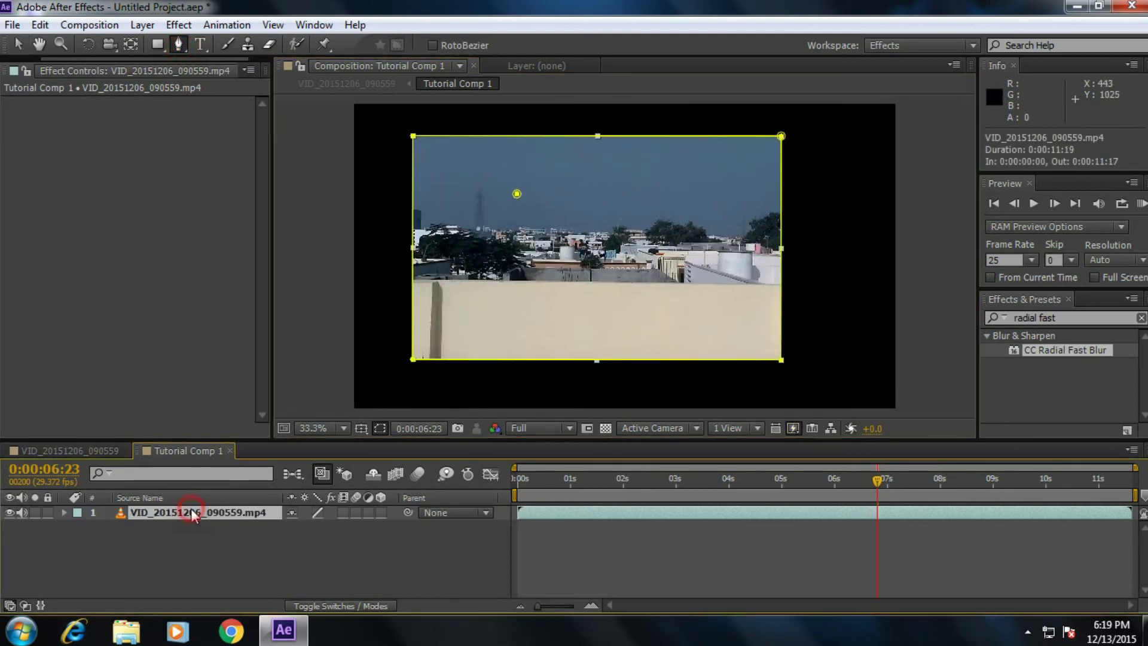
pyautogui.click(64, 513)
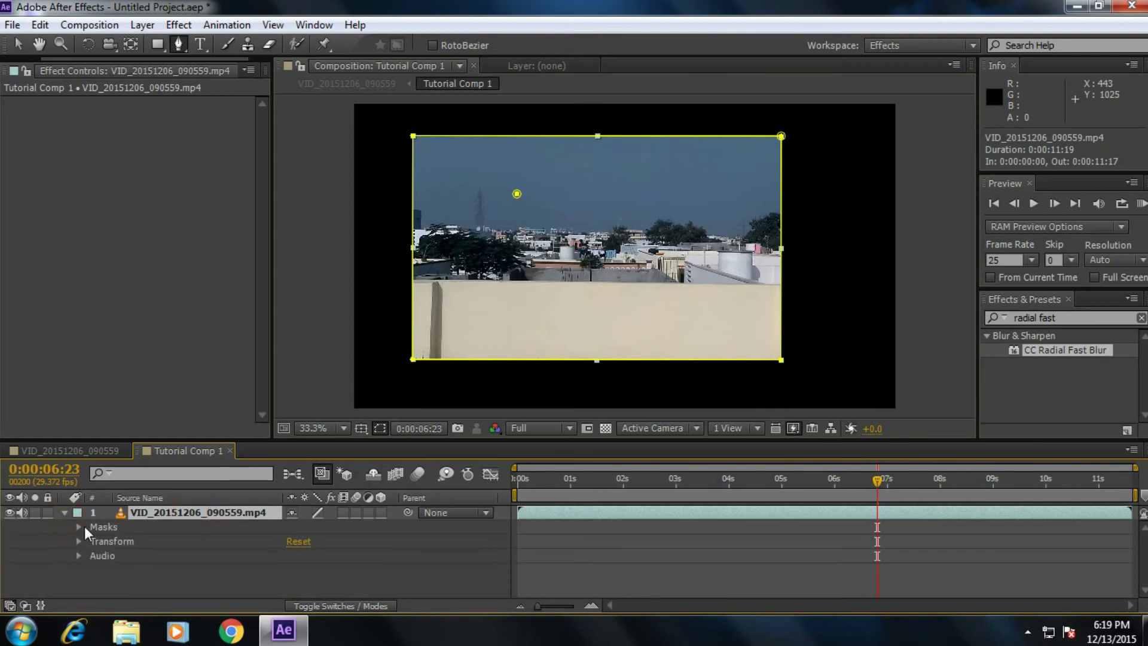
pyautogui.click(84, 526)
pyautogui.click(124, 540)
pyautogui.press('Delete')
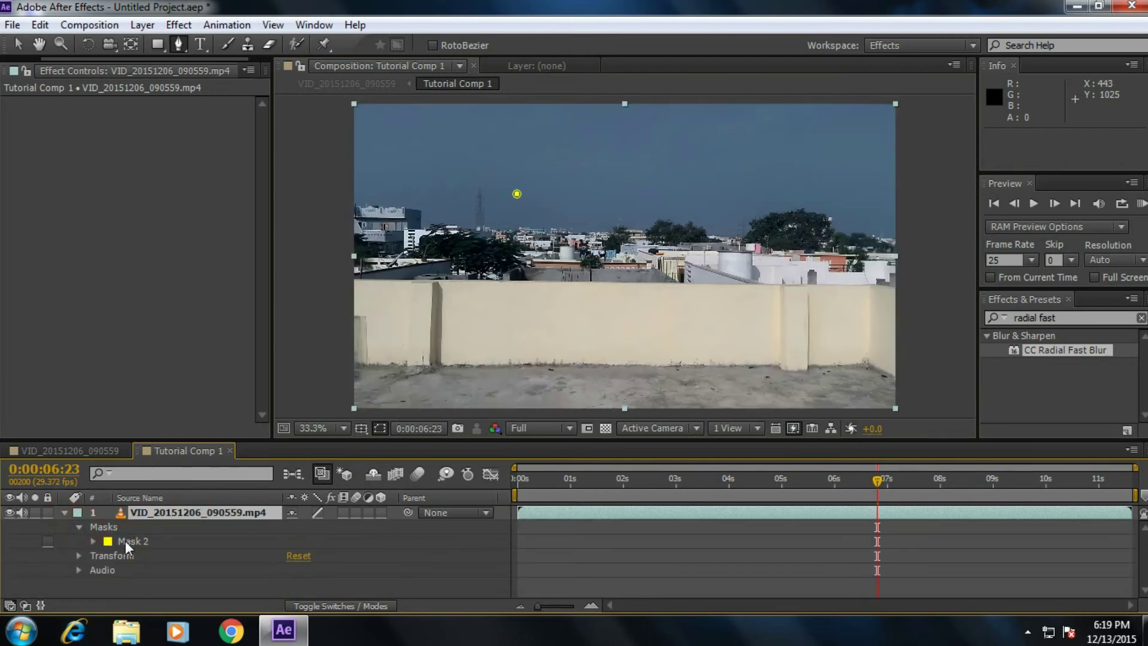
pyautogui.click(124, 540)
pyautogui.press('Delete')
pyautogui.click(64, 512)
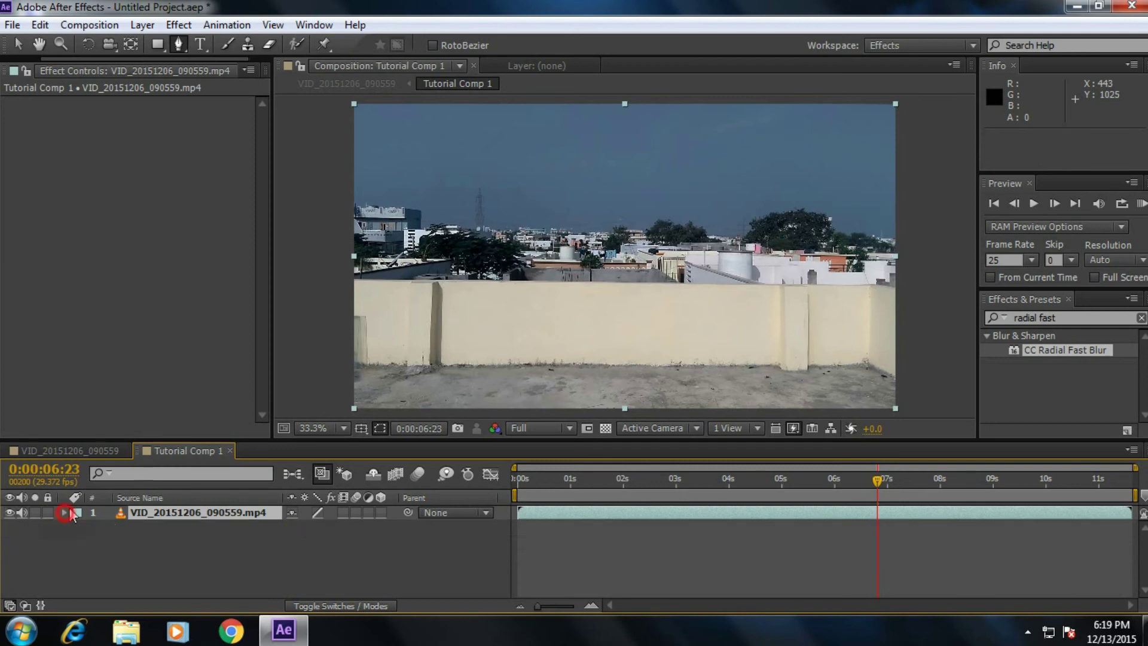
pyautogui.click(180, 50)
pyautogui.click(527, 194)
pyautogui.click(607, 192)
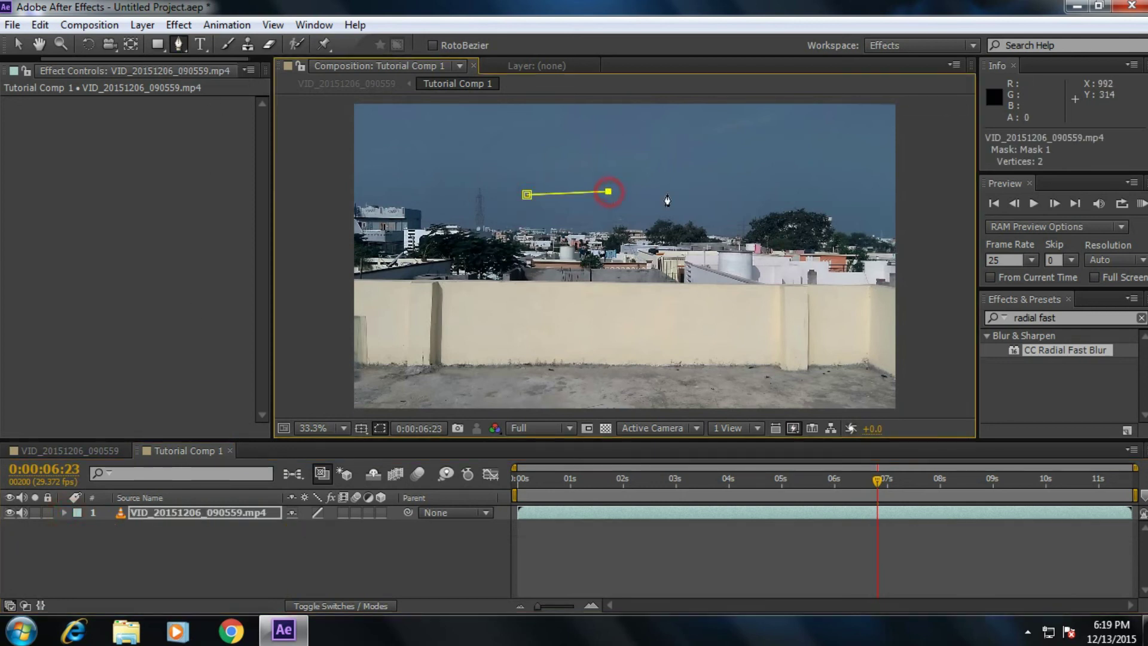
pyautogui.click(727, 193)
pyautogui.press('v')
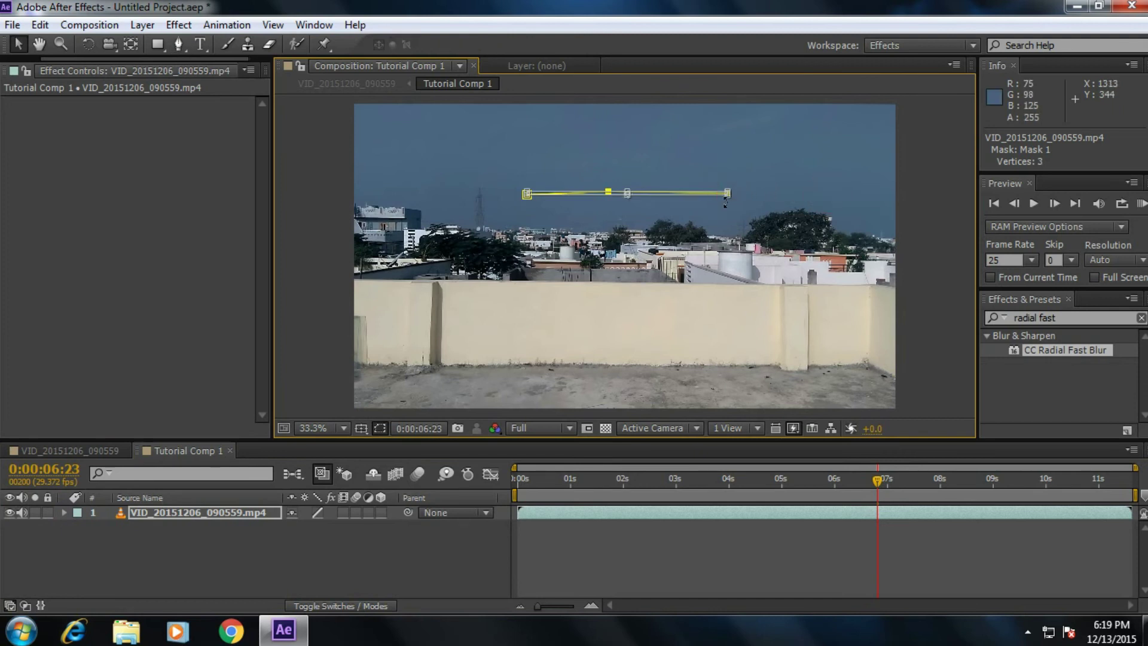
pyautogui.hotkey('ctrl', 'z')
pyautogui.hotkey('ctrl', 'z')
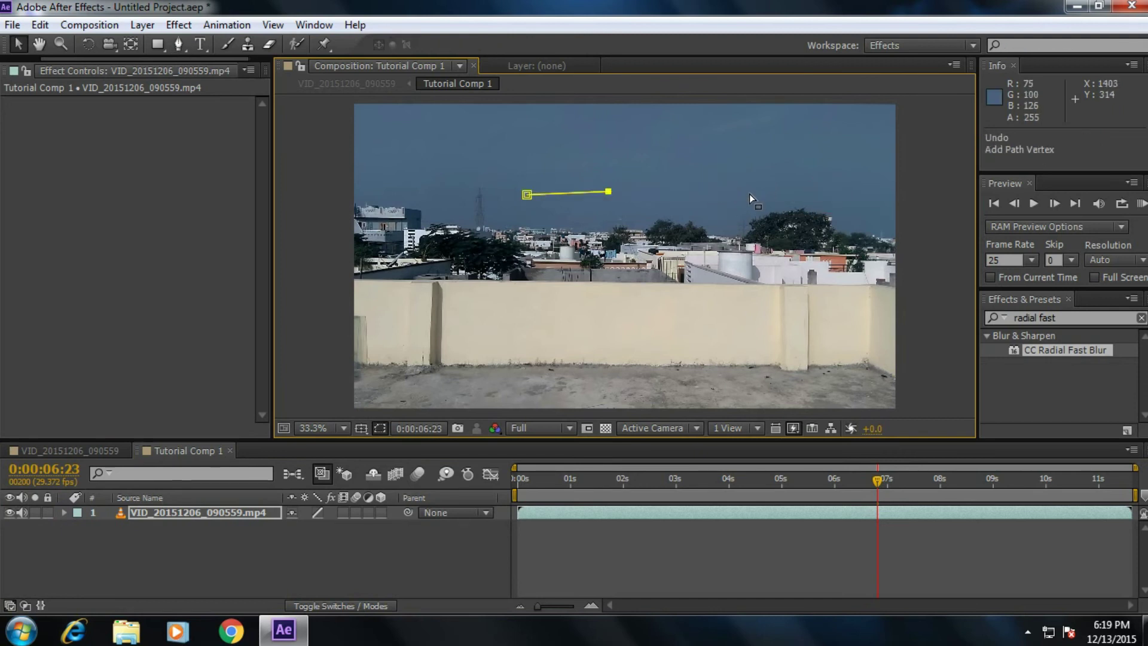
pyautogui.click(179, 44)
pyautogui.click(687, 194)
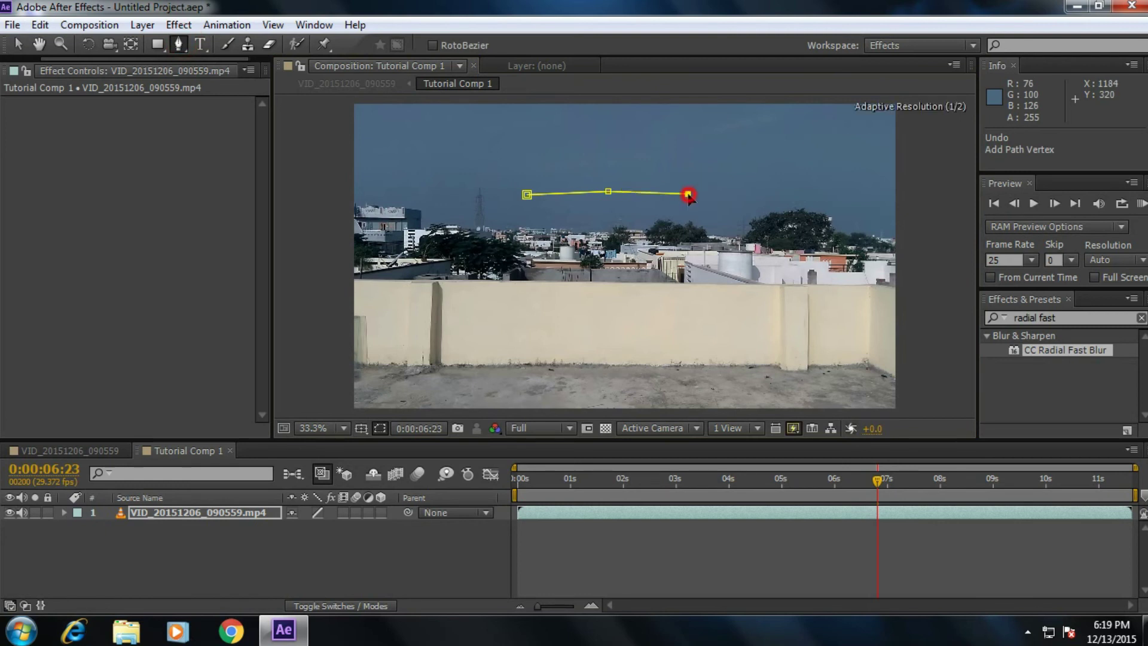
pyautogui.click(800, 198)
pyautogui.click(866, 203)
pyautogui.click(927, 223)
pyautogui.click(919, 279)
pyautogui.click(917, 326)
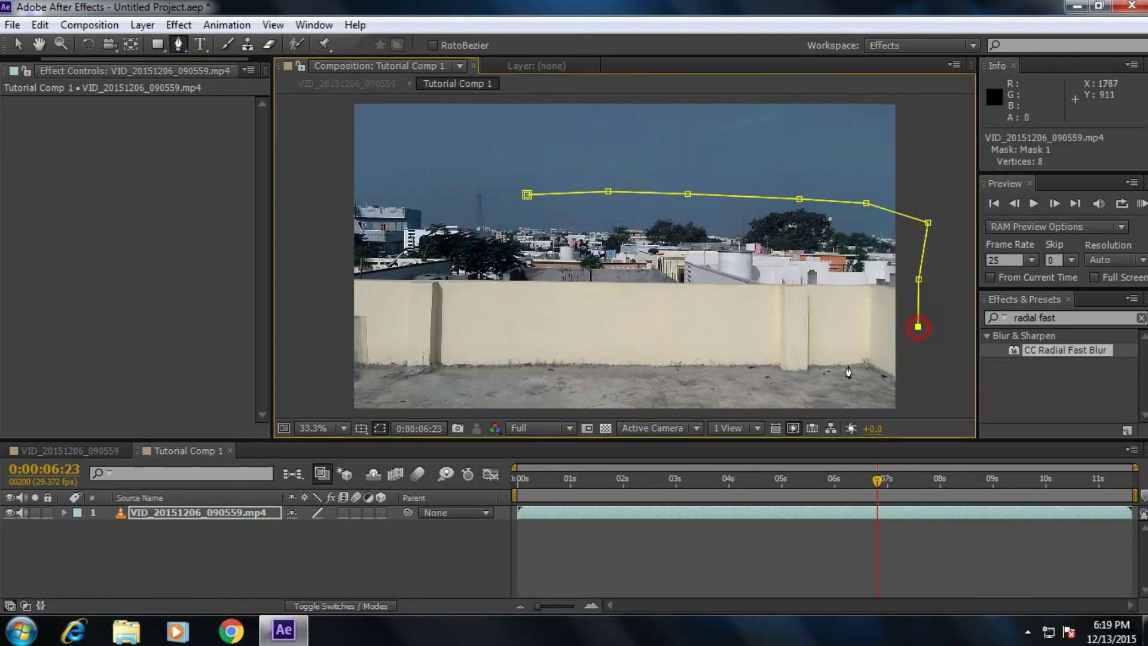
pyautogui.click(847, 364)
pyautogui.click(722, 361)
pyautogui.click(577, 349)
pyautogui.click(435, 347)
pyautogui.click(378, 349)
pyautogui.click(323, 337)
pyautogui.click(323, 243)
pyautogui.click(355, 189)
pyautogui.moveTo(440, 174); pyautogui.dragTo(474, 180)
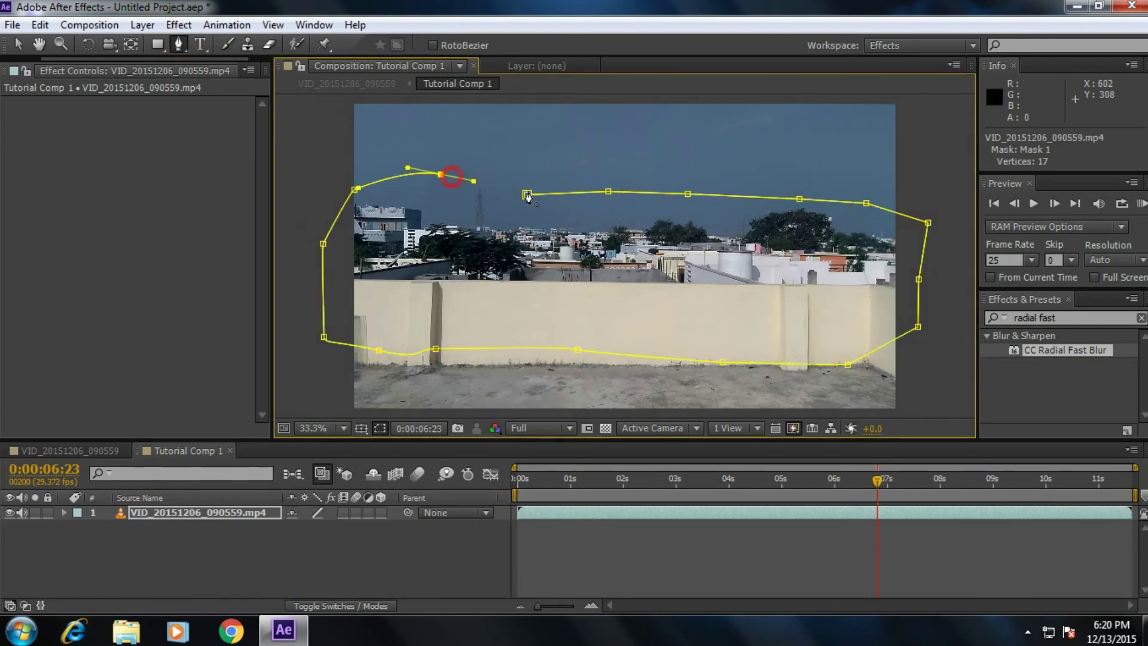
pyautogui.click(527, 195)
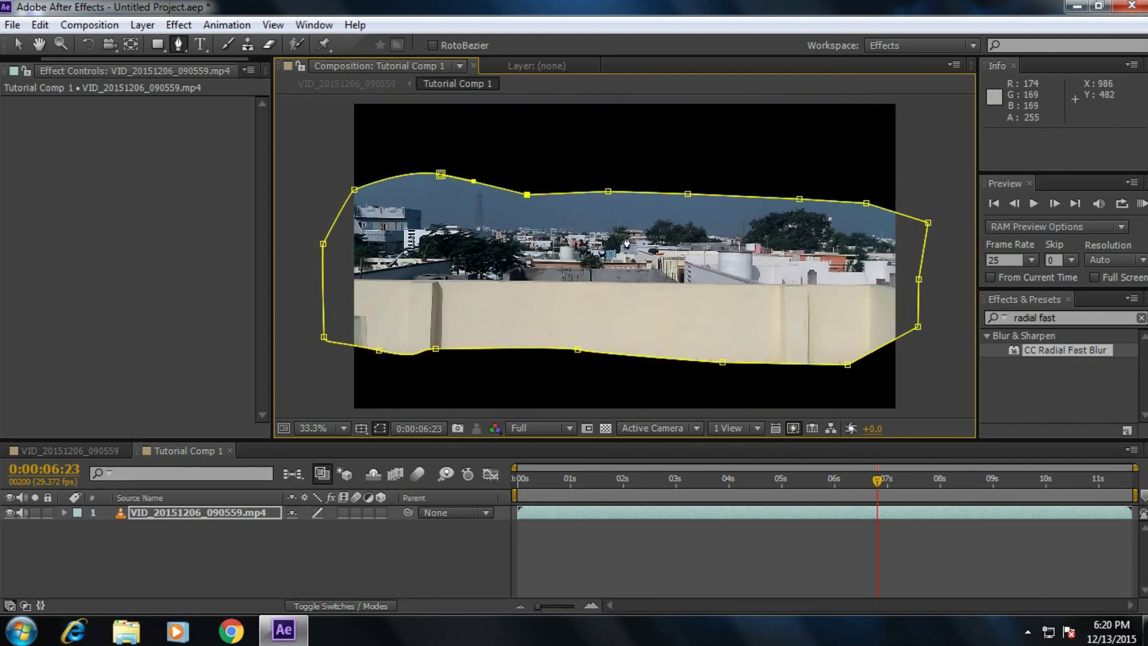
pyautogui.click(64, 513)
pyautogui.click(92, 541)
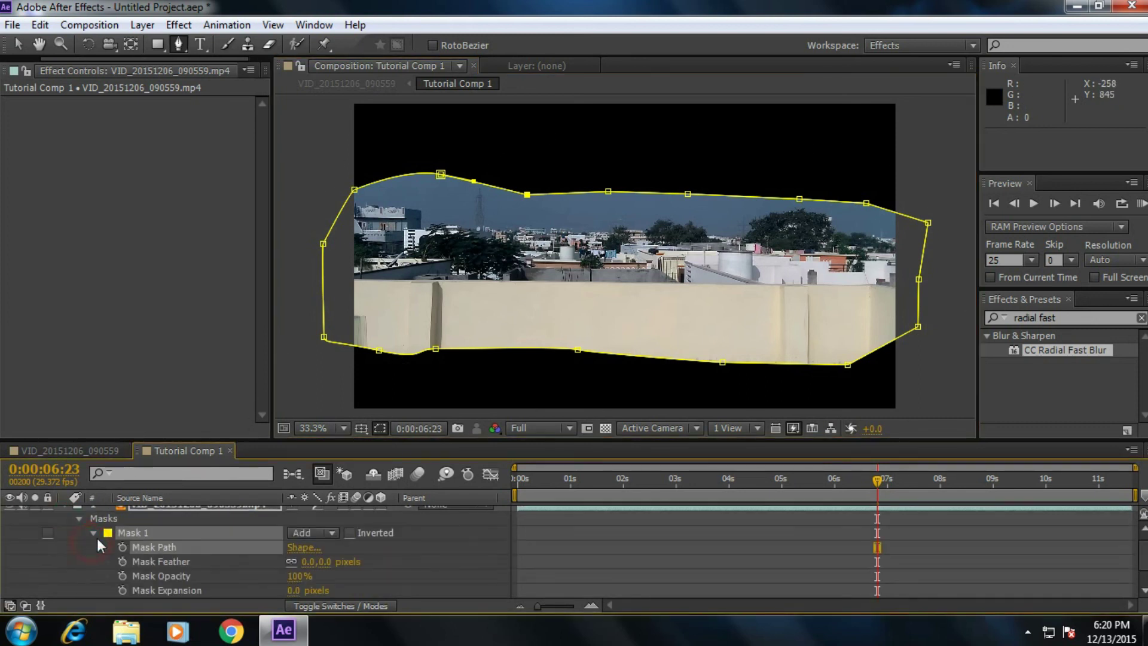
pyautogui.click(349, 532)
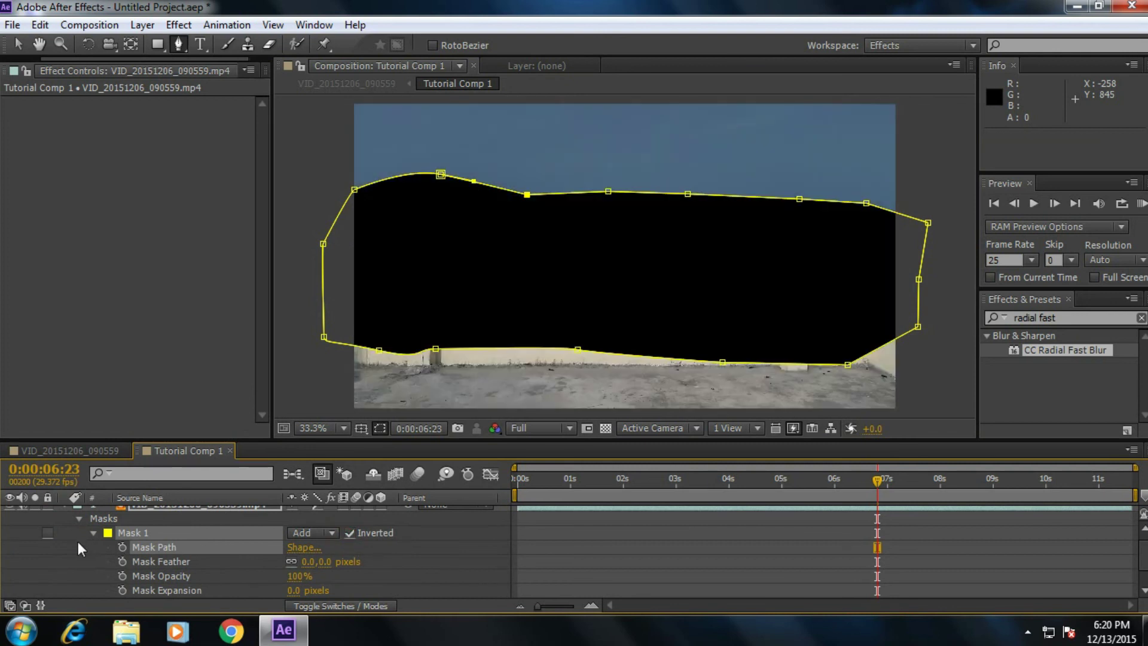
pyautogui.click(79, 520)
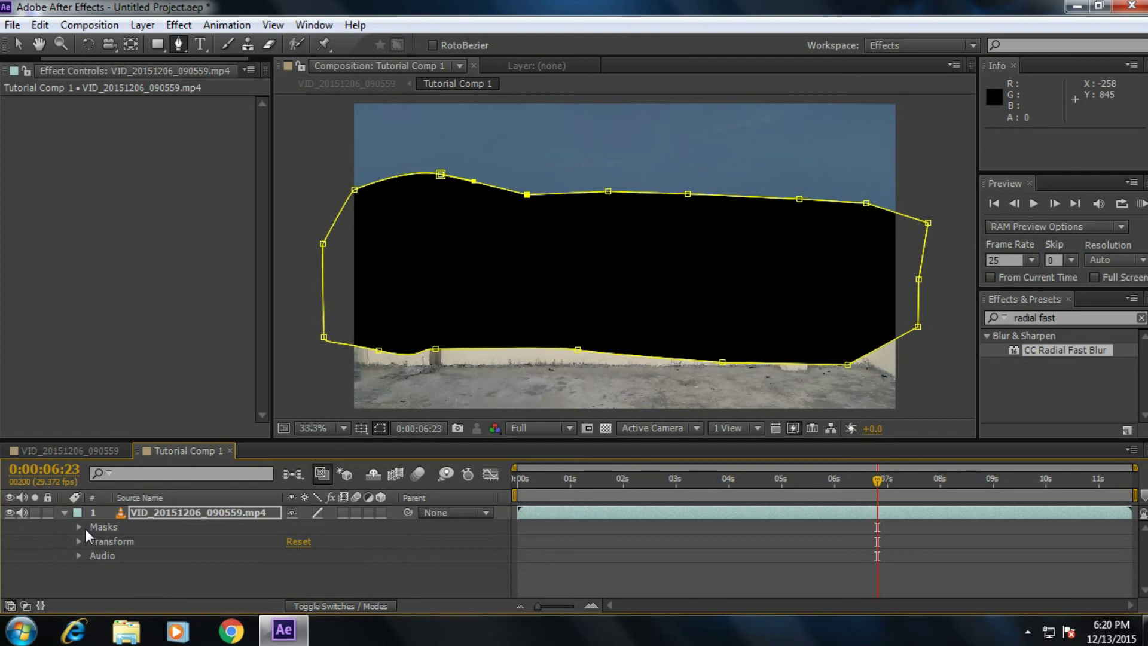
pyautogui.click(80, 527)
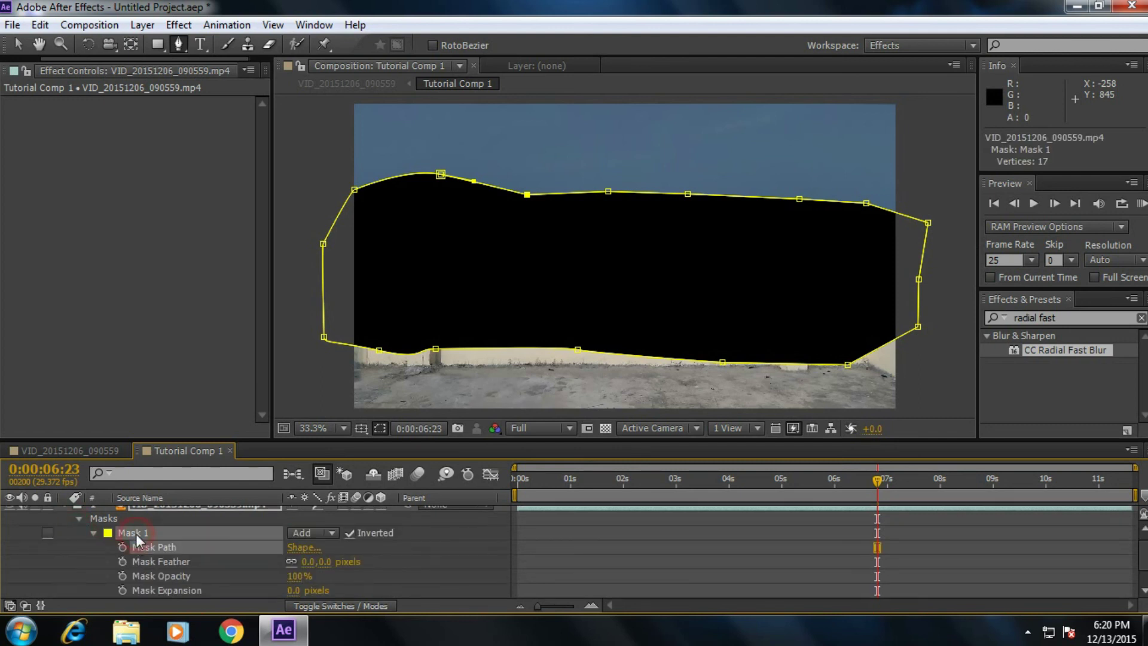
# Step: Delete the remaining Mask 1, then type 'Tutorial' in a new text layer over the sky
pyautogui.press('Delete')
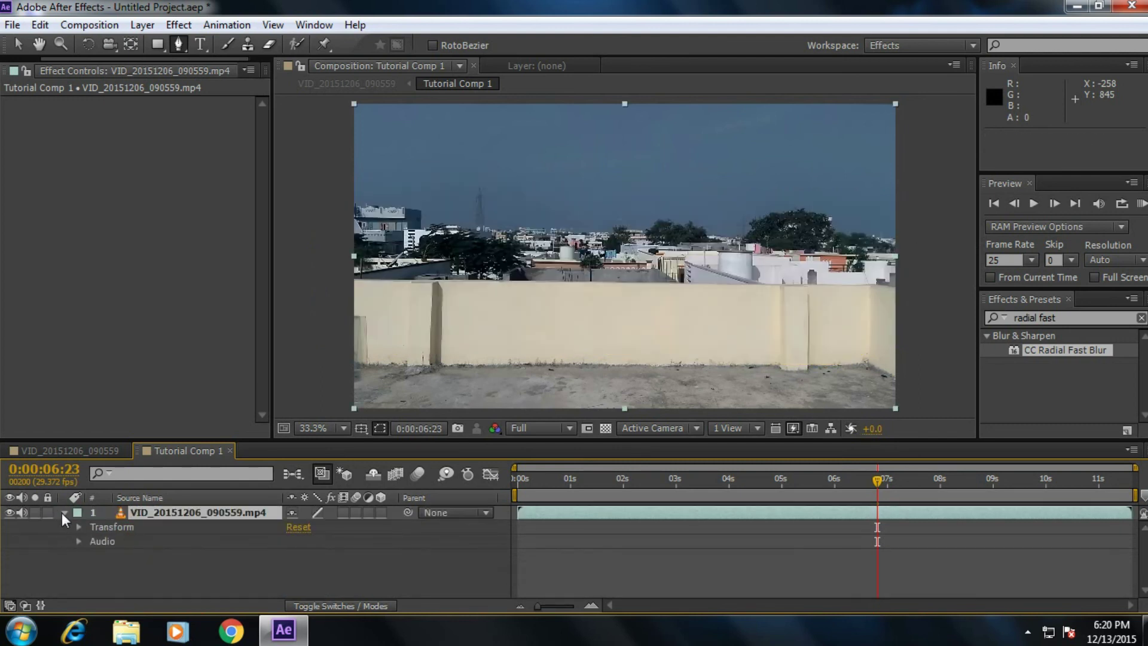
pyautogui.click(63, 513)
pyautogui.click(202, 43)
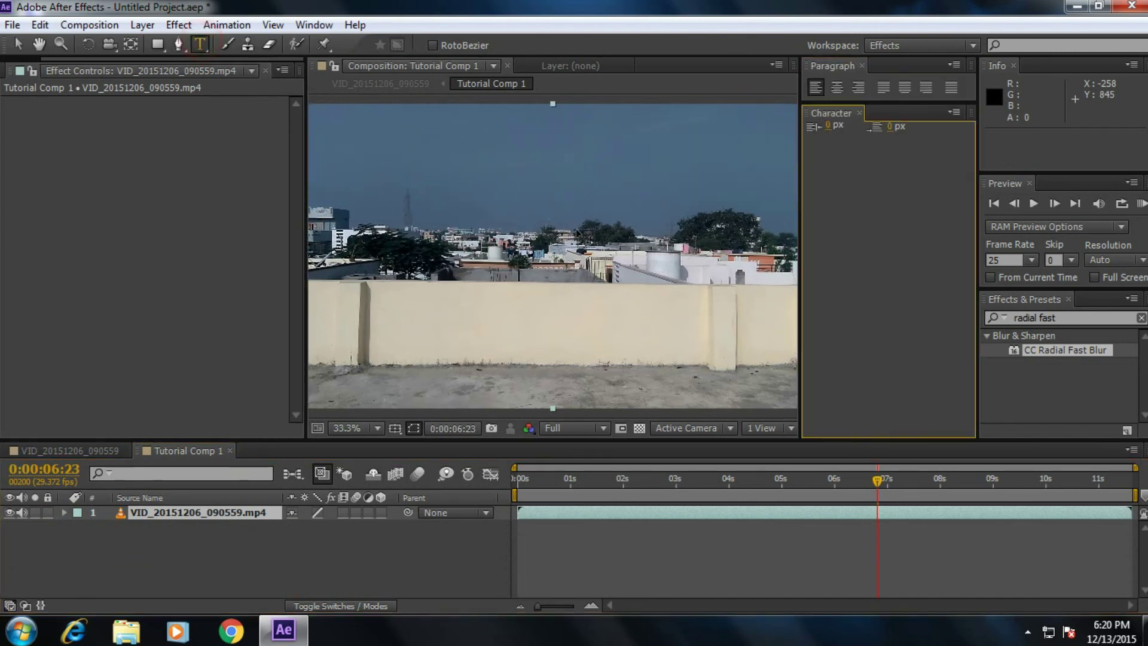
pyautogui.click(472, 196)
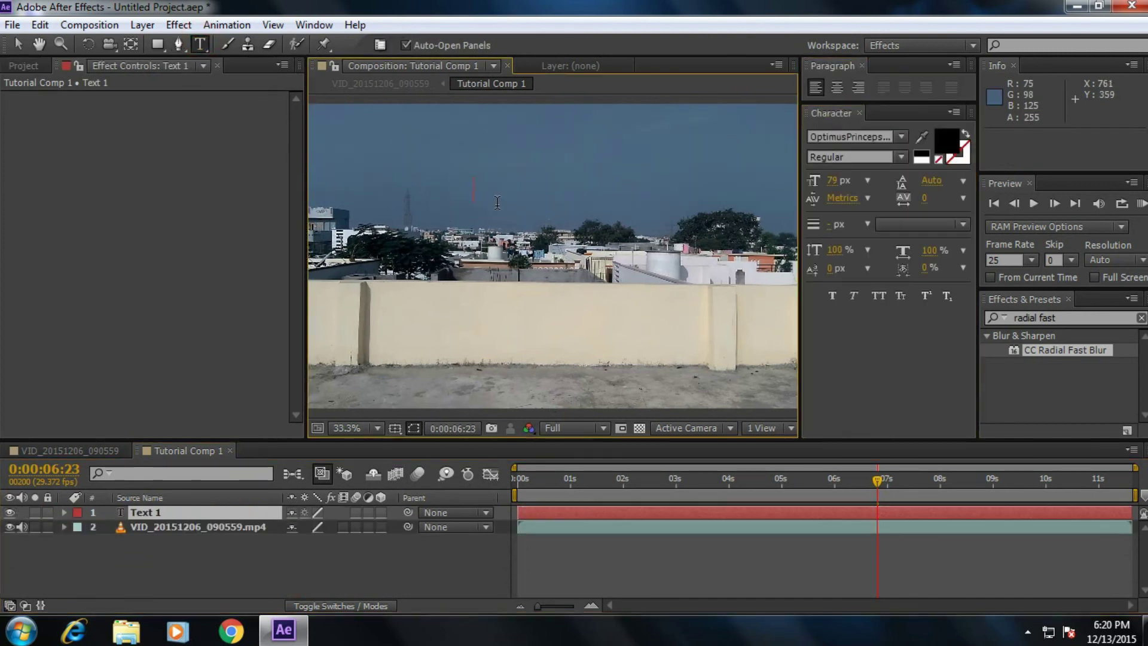
pyautogui.write('Tutorial')
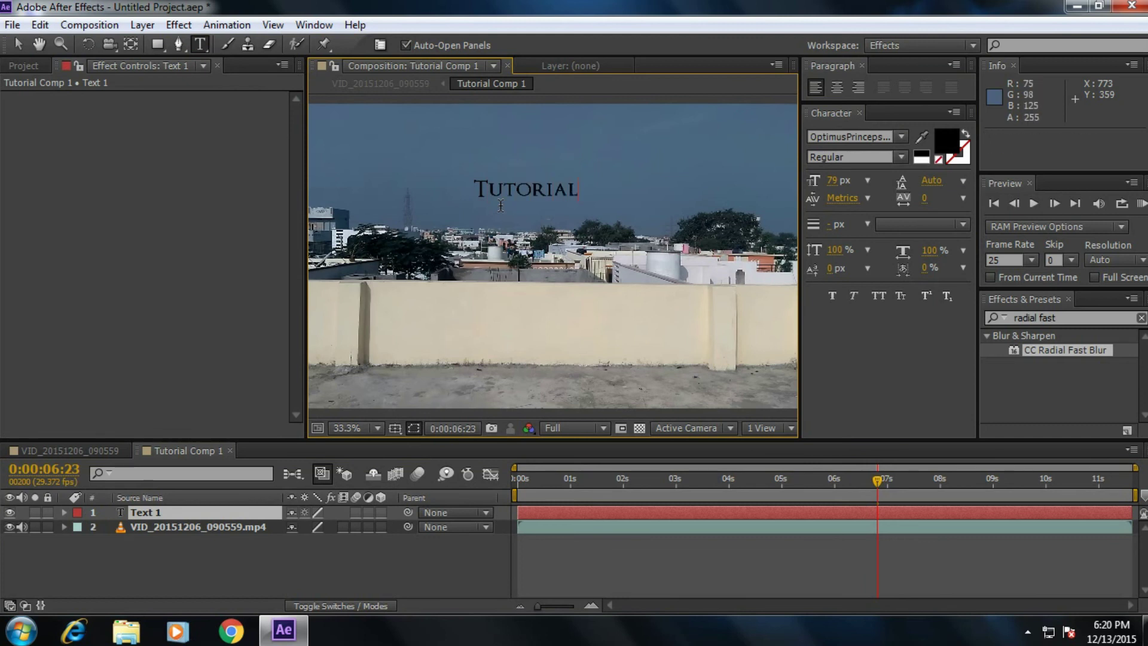
pyautogui.press('BackSpace')
pyautogui.press('BackSpace')
pyautogui.write('l')
# Step: Close the Character and Paragraph panels and erase the TUTORIAL text, leaving an empty text layer
pyautogui.scroll(2, 538, 299)
pyautogui.scroll(-1, 660, 186)
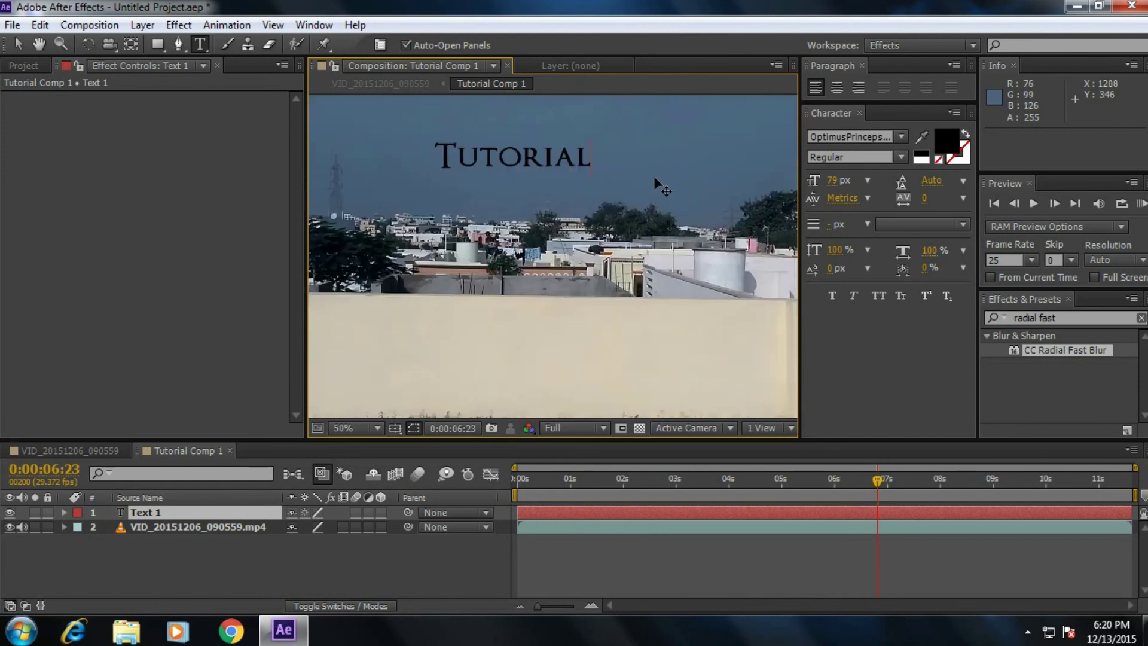
pyautogui.click(397, 576)
pyautogui.scroll(-2, 555, 206)
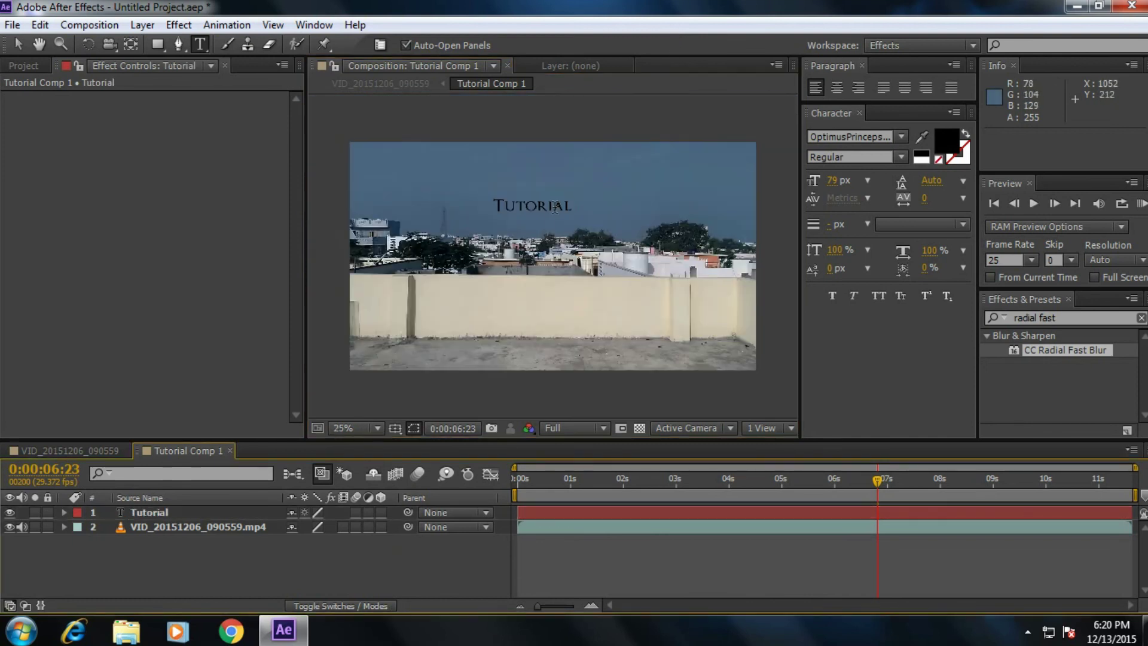
pyautogui.click(572, 206)
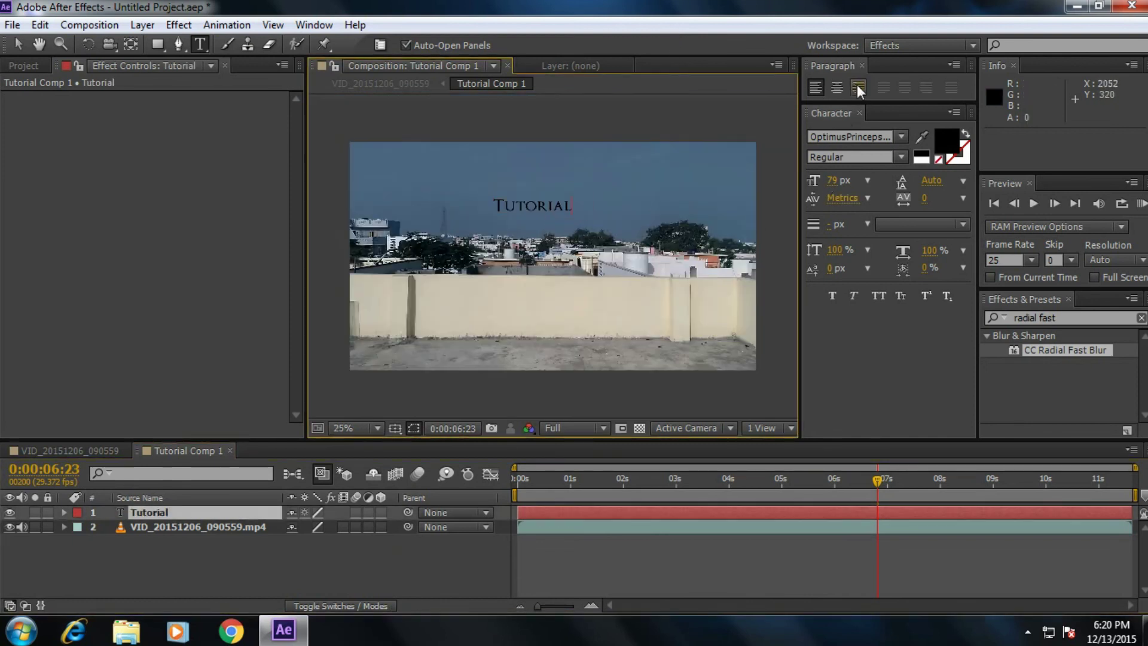
pyautogui.click(859, 113)
pyautogui.click(861, 65)
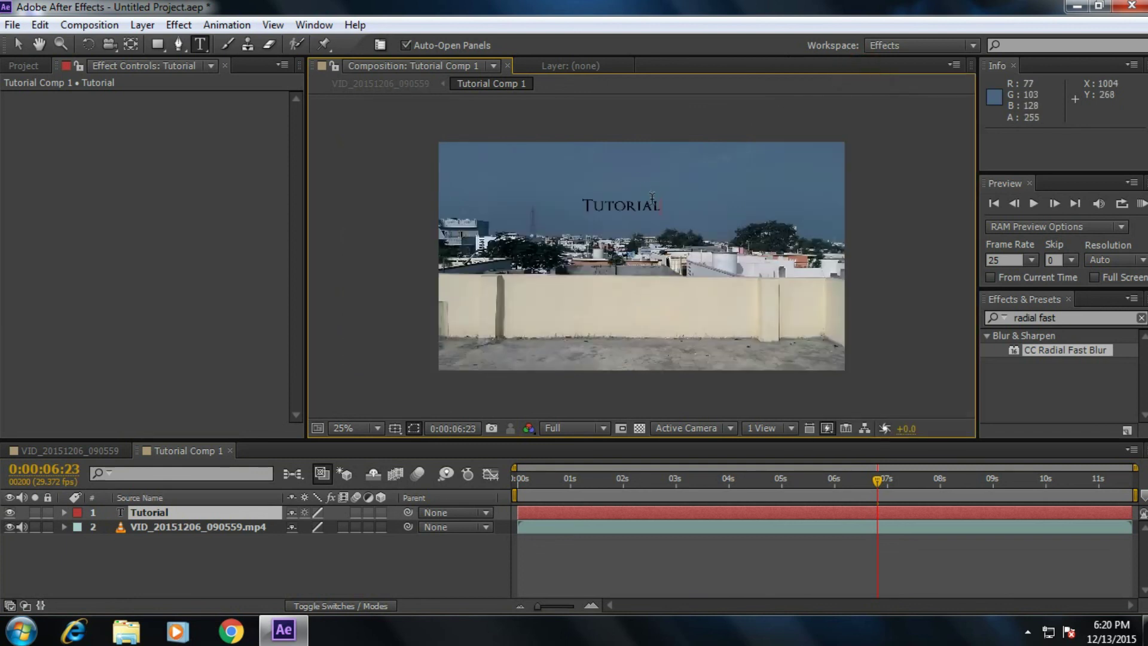
pyautogui.press('BackSpace')
pyautogui.press('BackSpace')
pyautogui.press('BackSpace')
pyautogui.press('BackSpace')
pyautogui.press('BackSpace')
pyautogui.press('BackSpace')
pyautogui.press('BackSpace')
pyautogui.press('BackSpace')
pyautogui.click(211, 513)
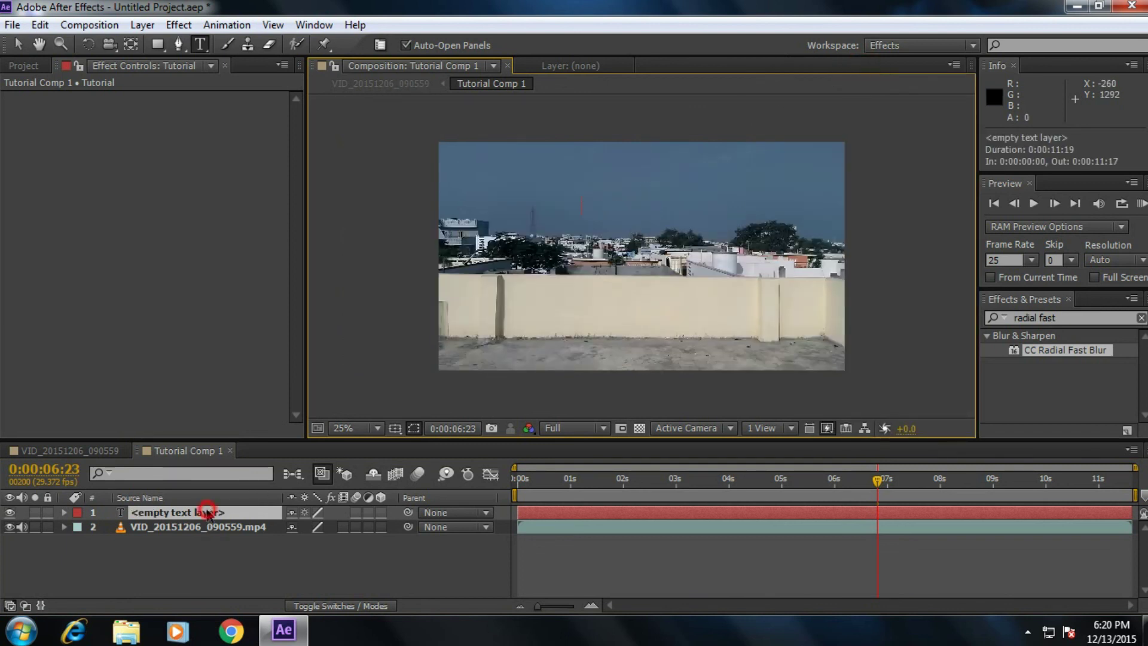
# Step: Delete the empty text layer, select the Effects search term, and close the Tutorial Comp 1 timeline
pyautogui.press('Delete')
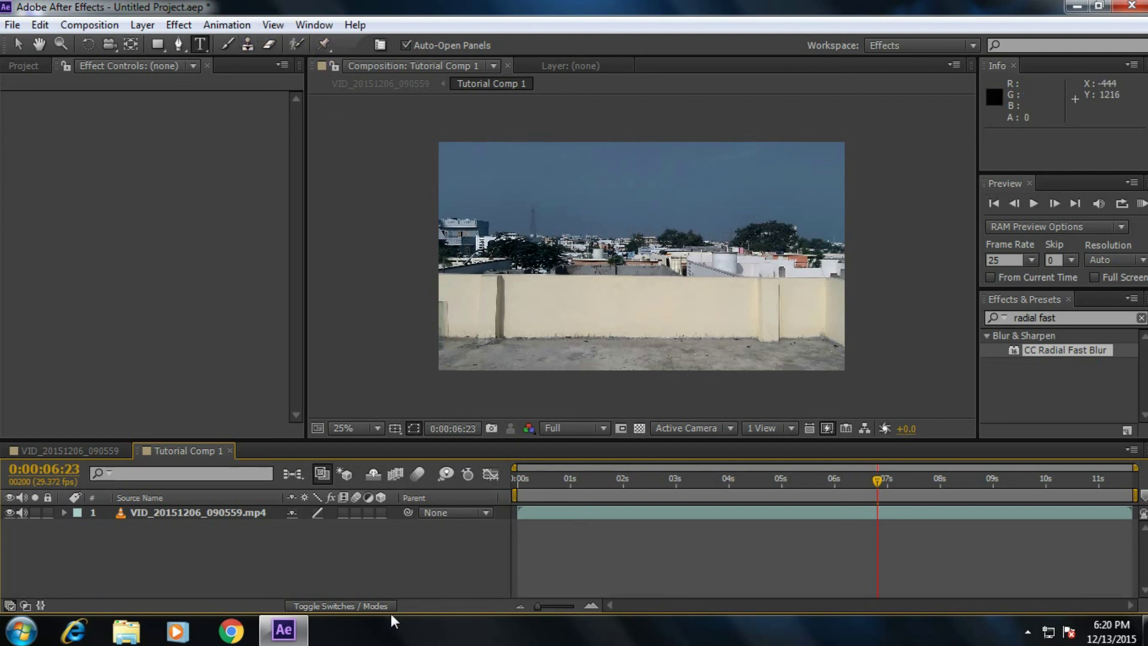
pyautogui.click(1056, 319)
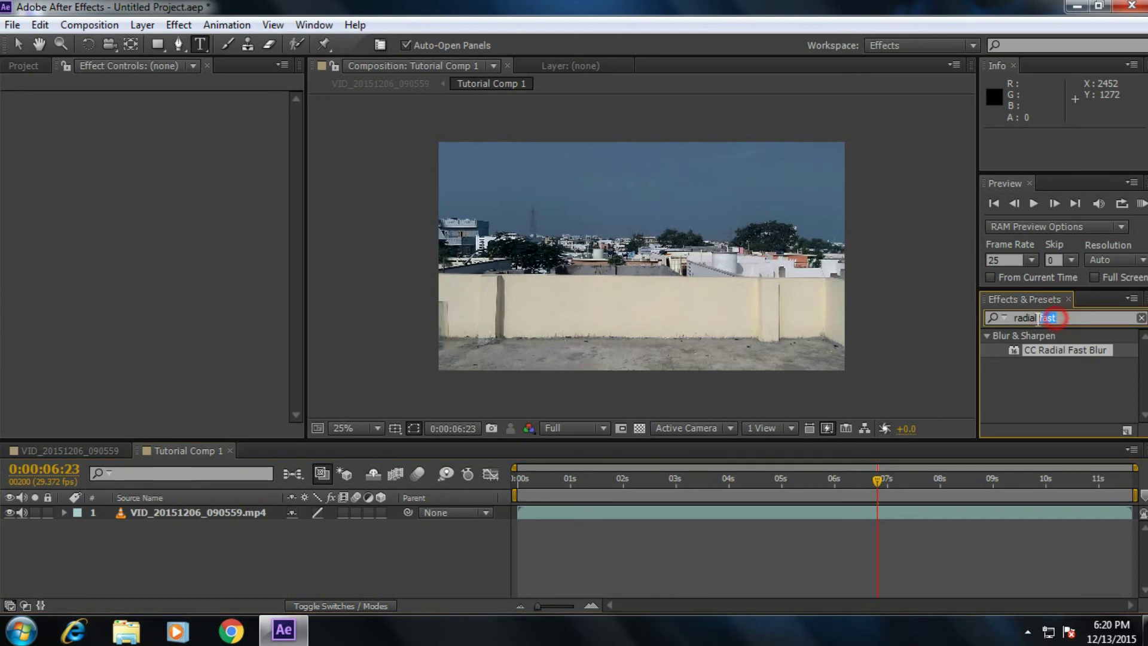
pyautogui.moveTo(1056, 318); pyautogui.dragTo(1010, 318)
pyautogui.click(931, 540)
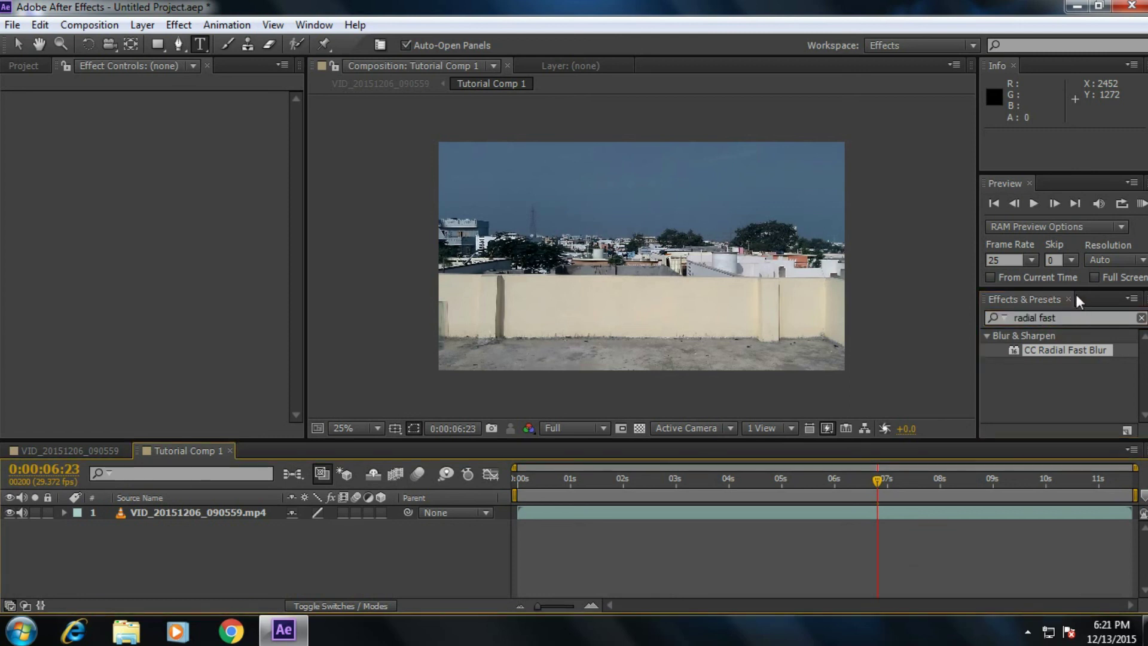
pyautogui.click(1050, 323)
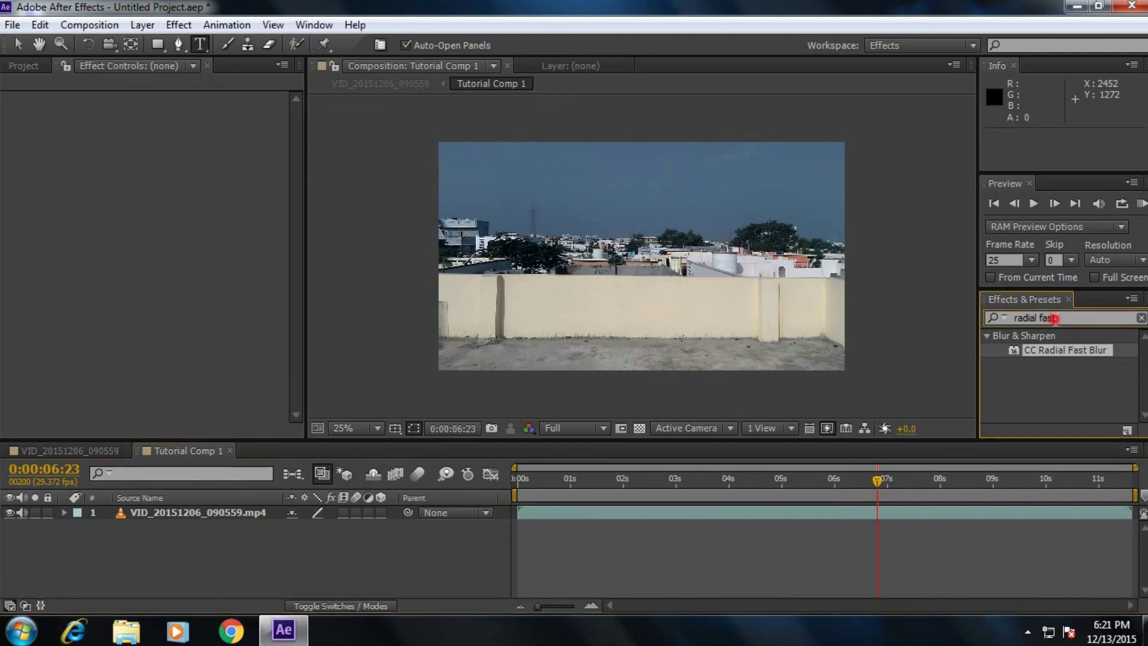
pyautogui.moveTo(1058, 317); pyautogui.dragTo(1015, 317)
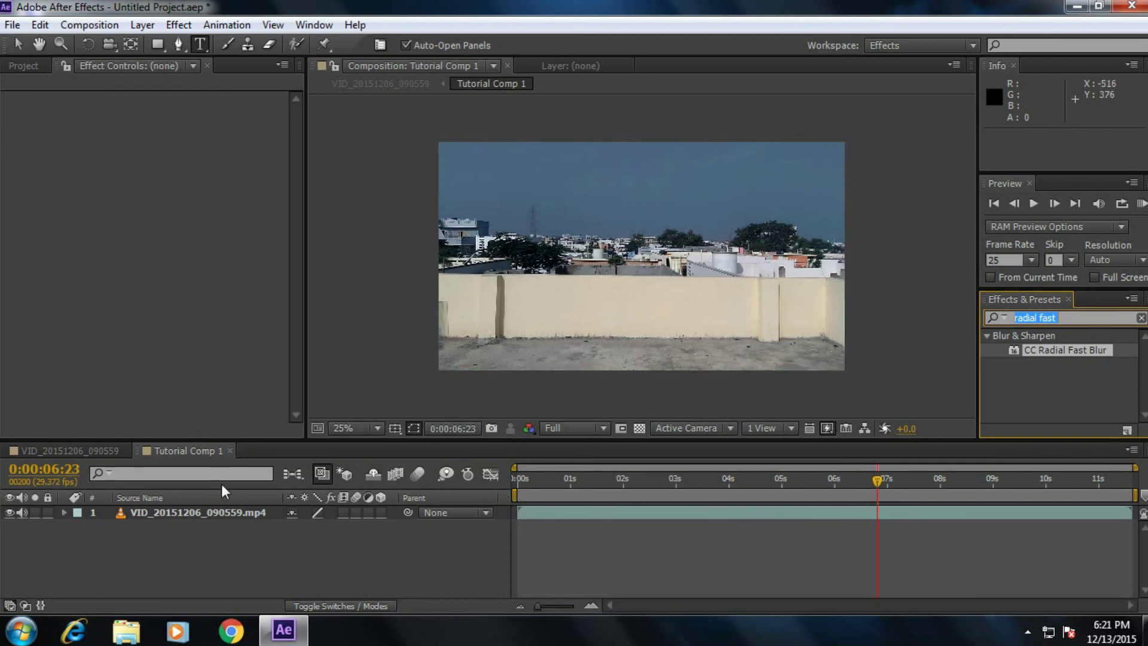
pyautogui.click(230, 451)
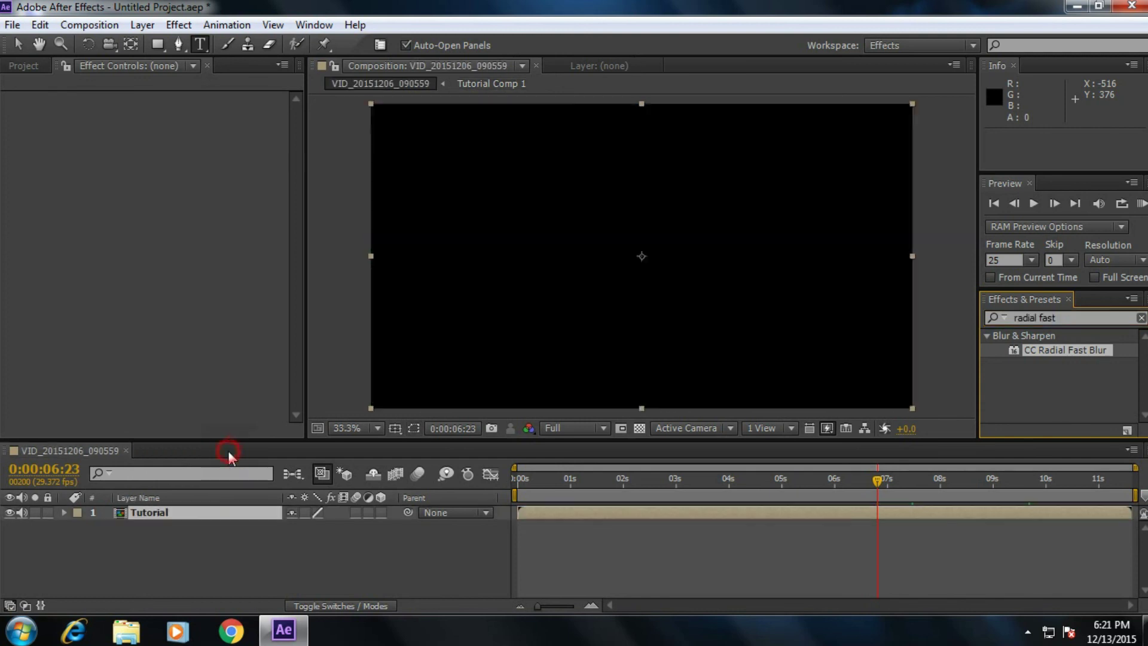